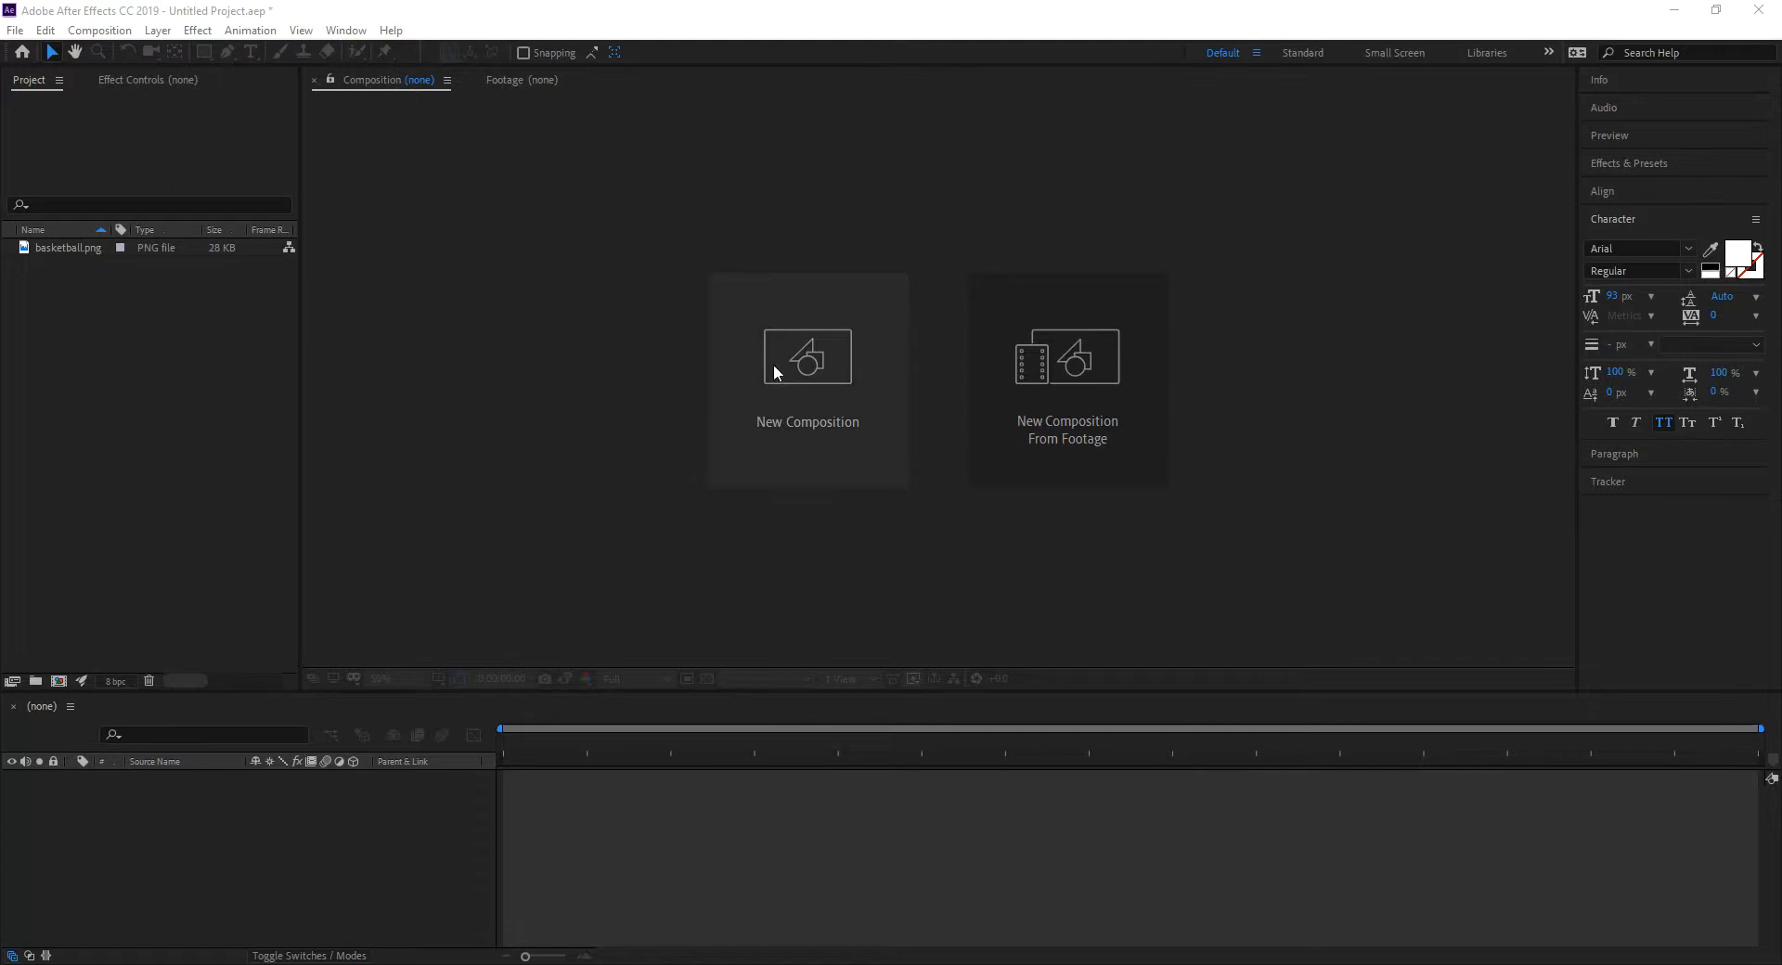
# - Create a new 1280 x 720 px composition at 30 frames per second with a 4-second duration
pyautogui.click(838, 359)
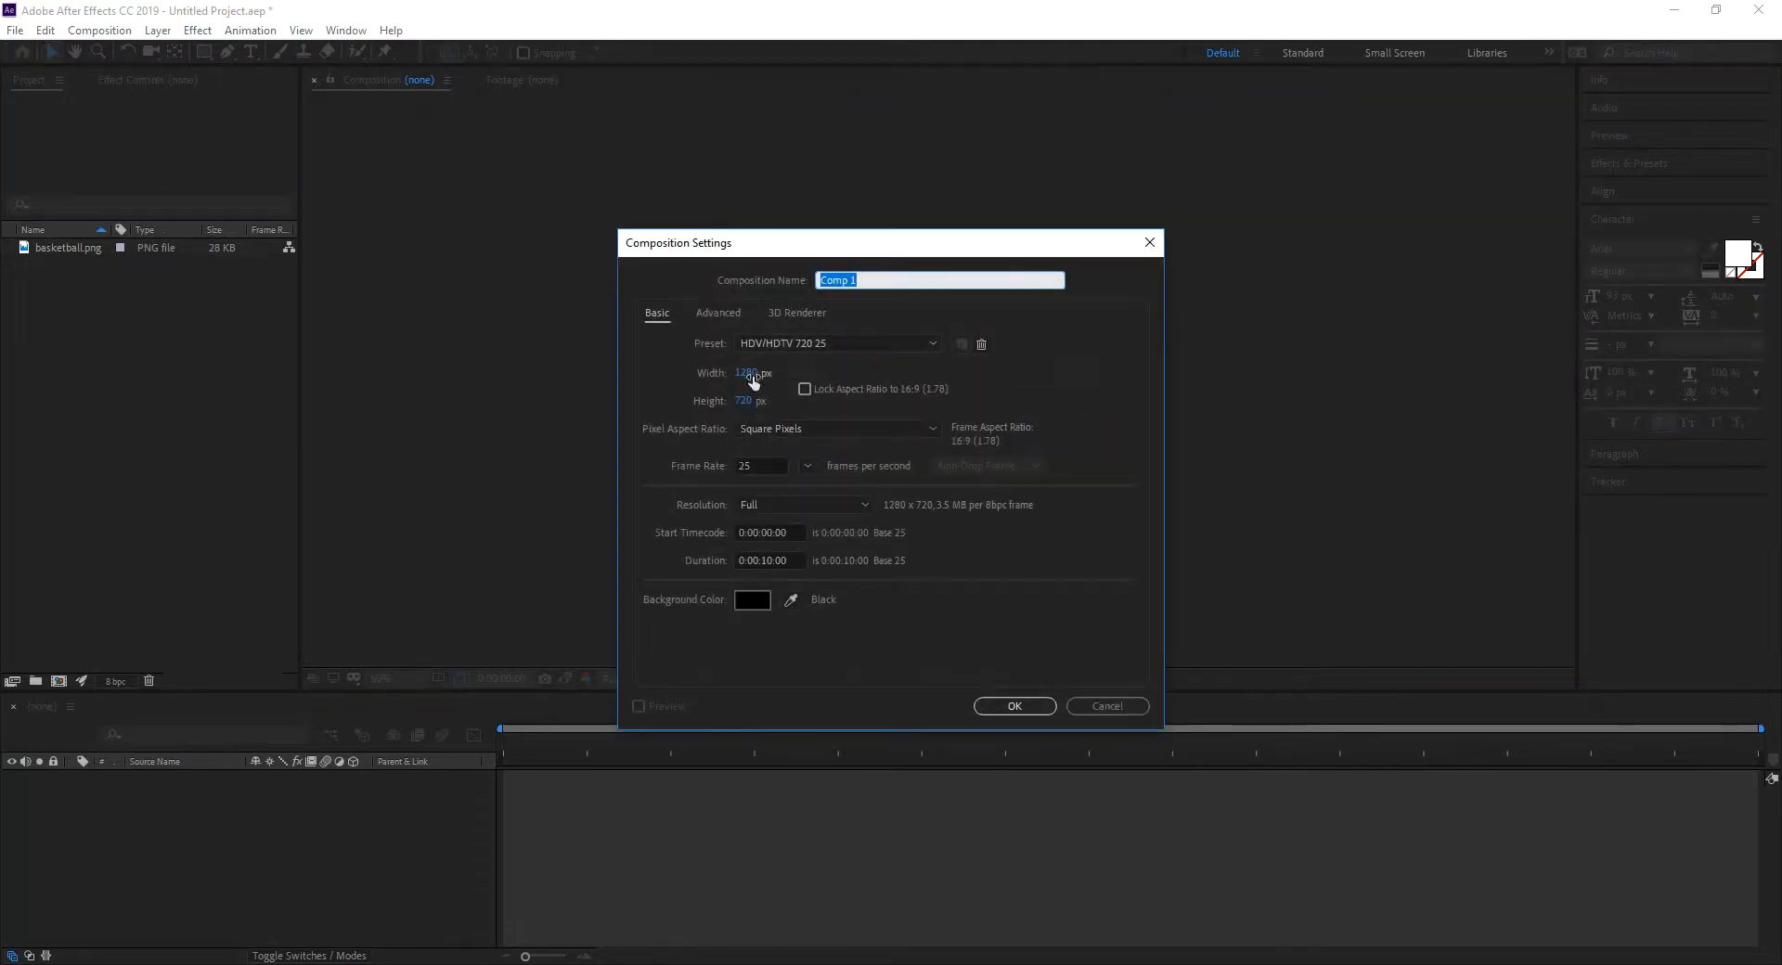
pyautogui.click(772, 462)
pyautogui.click(807, 465)
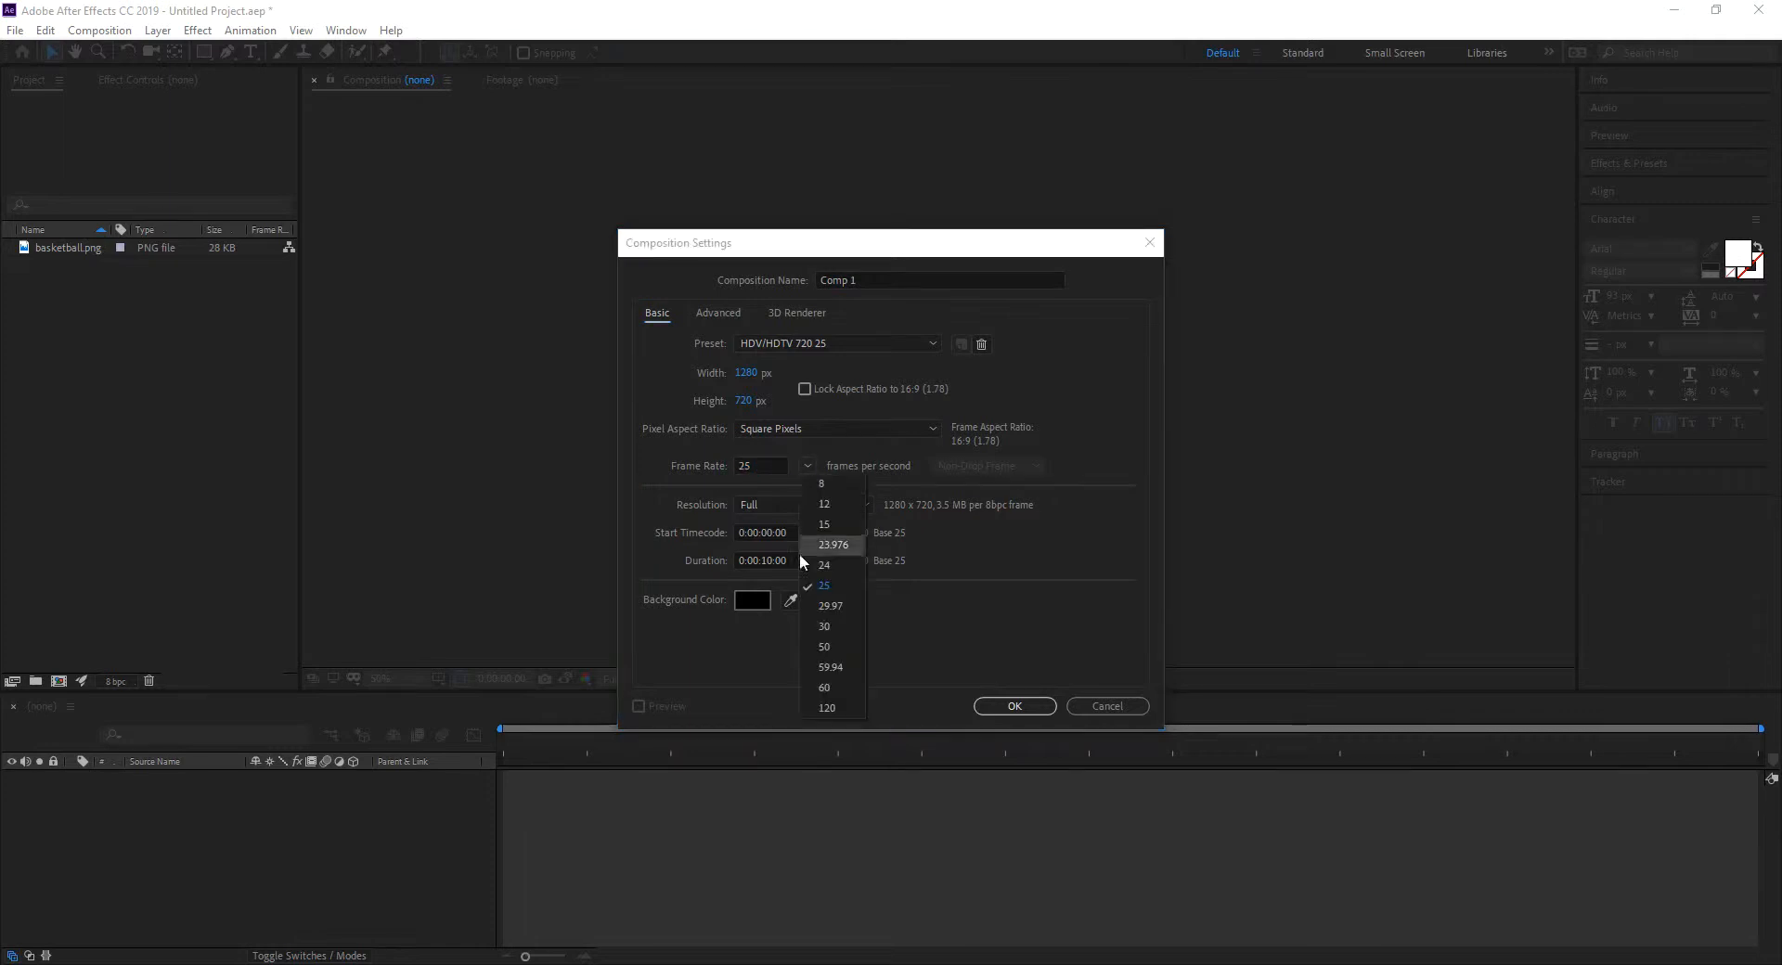
pyautogui.click(832, 626)
pyautogui.click(795, 562)
pyautogui.write('400')
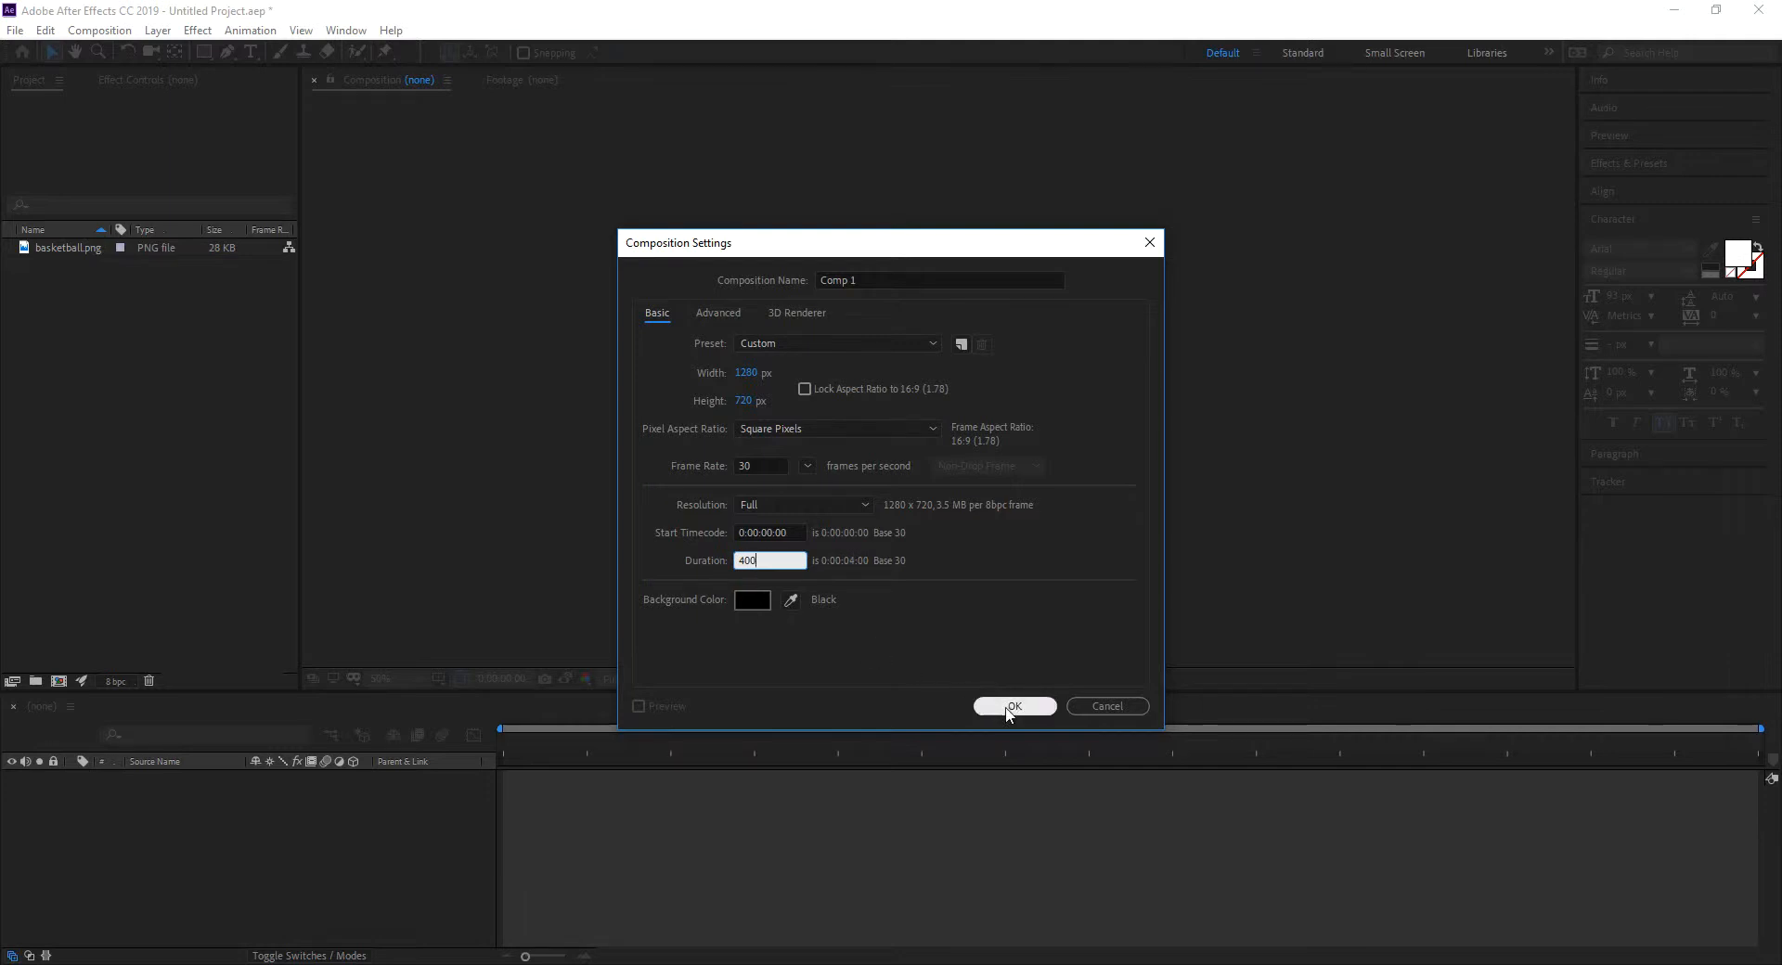
pyautogui.click(1008, 707)
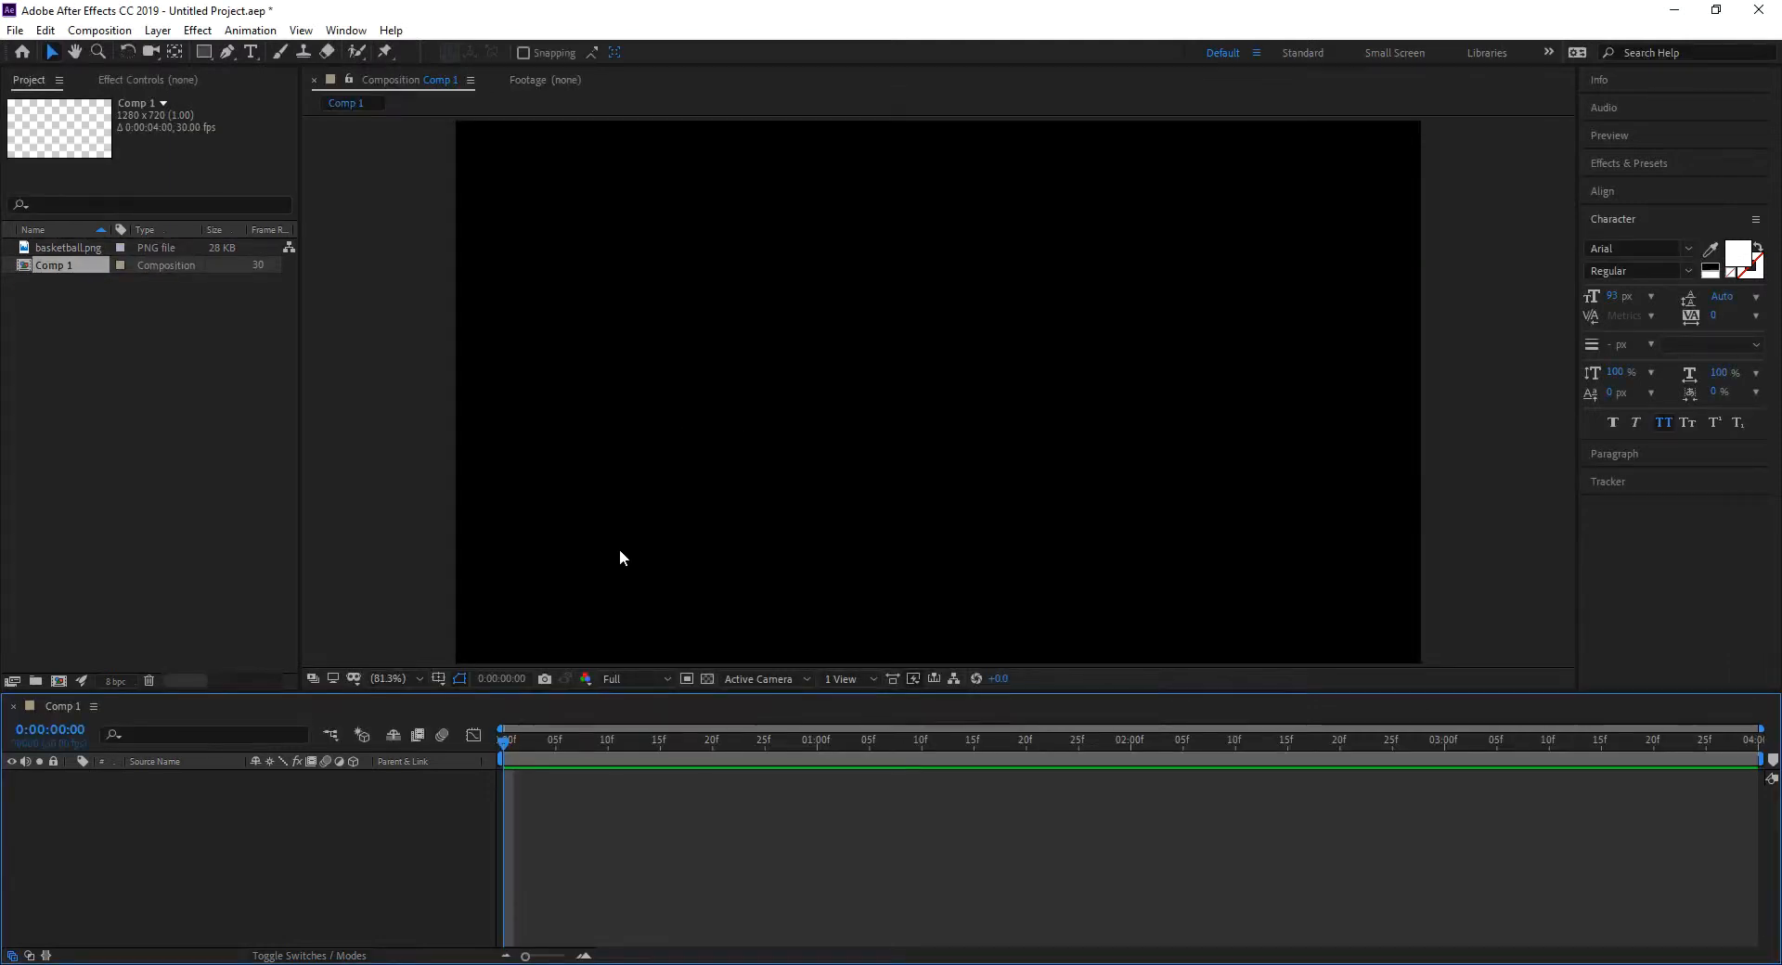
# - Add basketball.png to the composition as a layer and place the ball in the frame's upper-left corner
pyautogui.moveTo(45, 250); pyautogui.dragTo(120, 835)
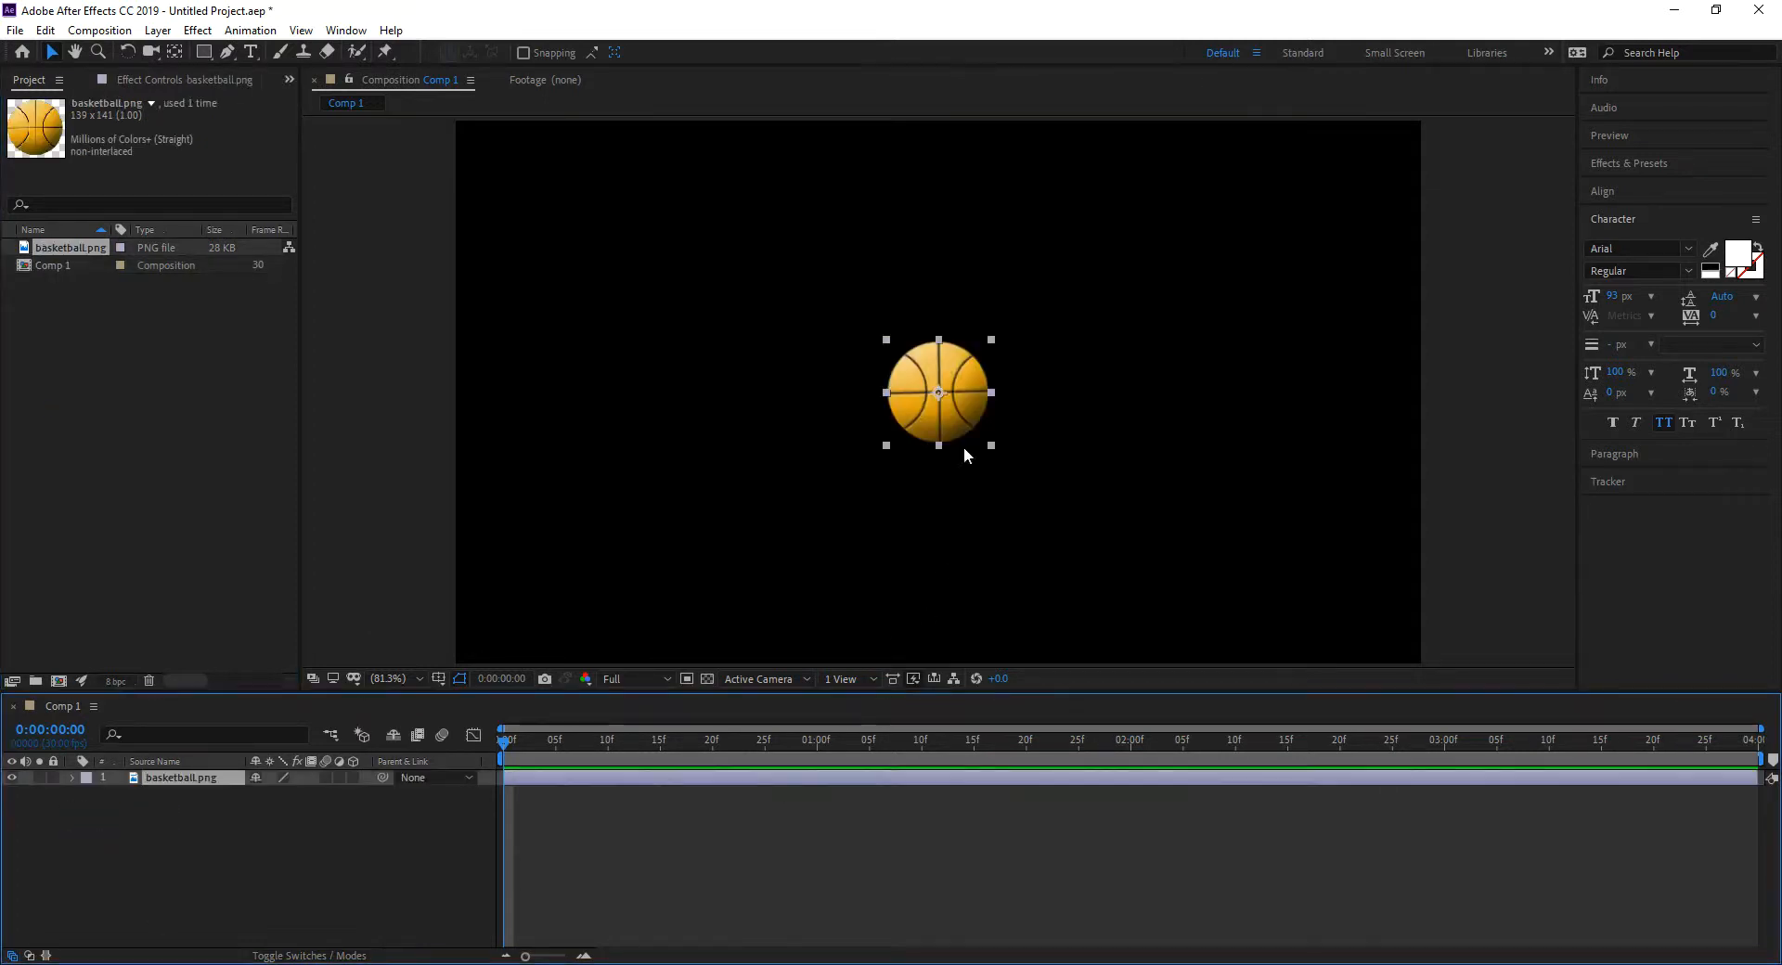
pyautogui.moveTo(958, 414); pyautogui.dragTo(528, 206)
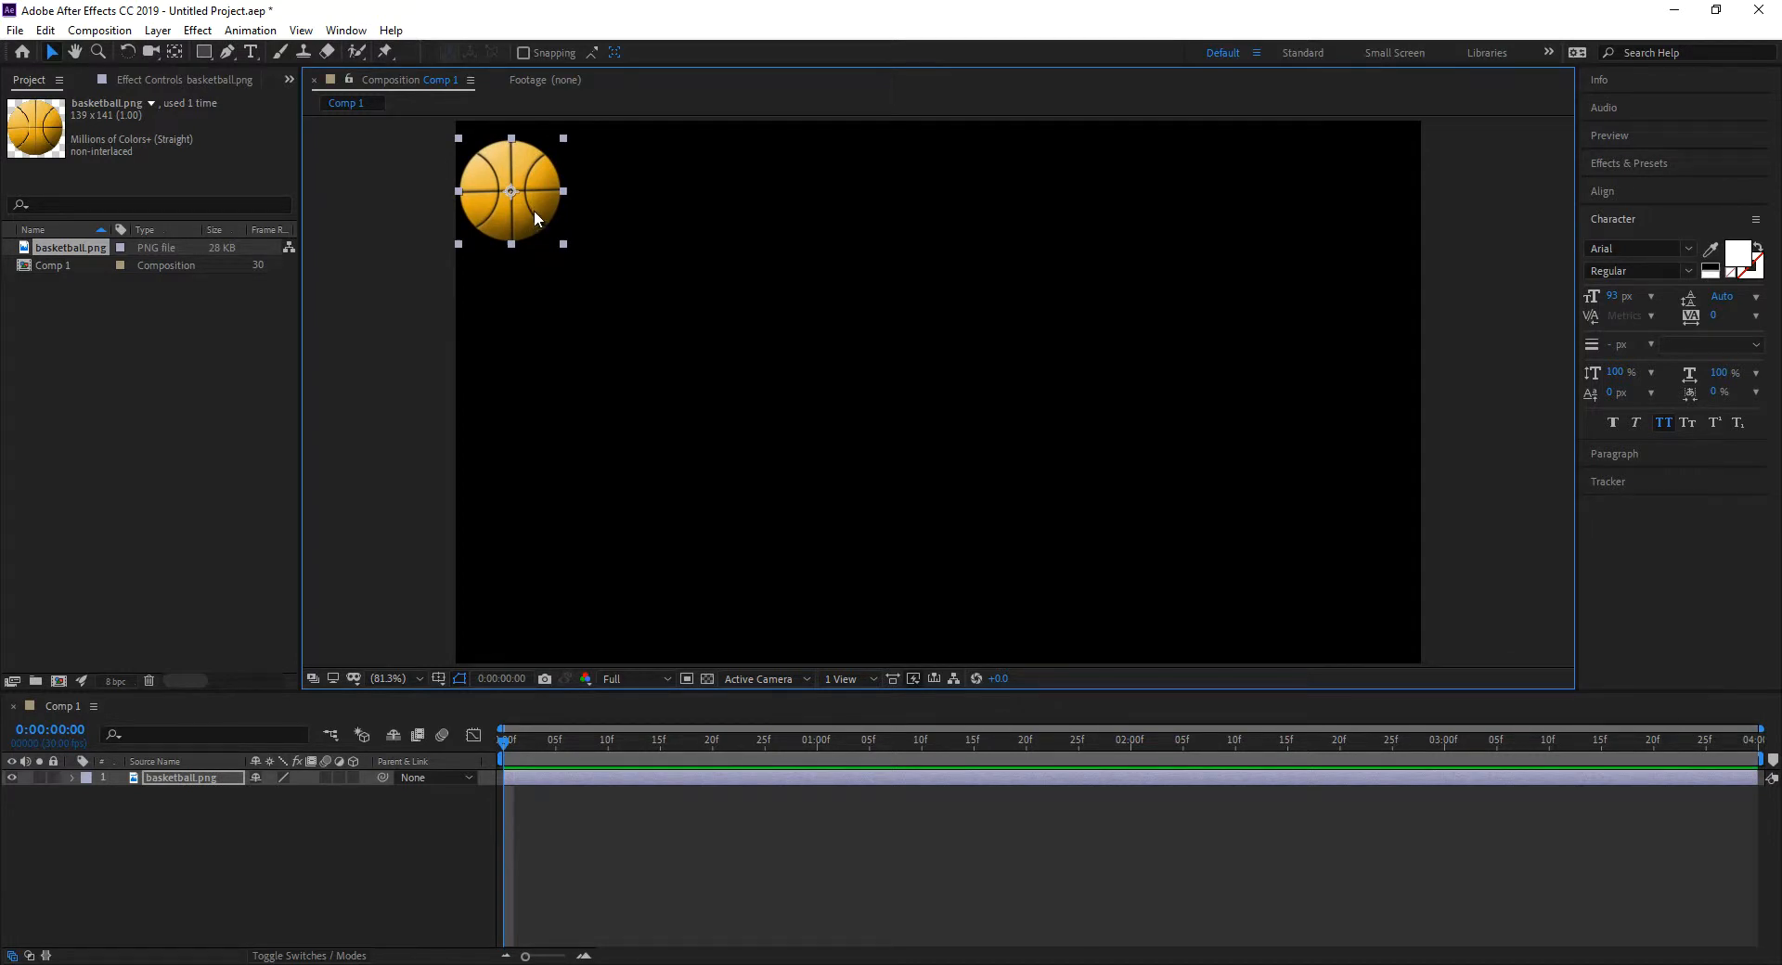
pyautogui.moveTo(529, 209)
pyautogui.mouseDown()
pyautogui.moveTo(763, 245)
pyautogui.moveTo(923, 482)
pyautogui.moveTo(959, 648)
pyautogui.moveTo(990, 499)
pyautogui.moveTo(1068, 360)
pyautogui.moveTo(1124, 307)
pyautogui.moveTo(1235, 256)
pyautogui.moveTo(1394, 232)
pyautogui.moveTo(541, 256)
pyautogui.moveTo(531, 215)
pyautogui.mouseUp()
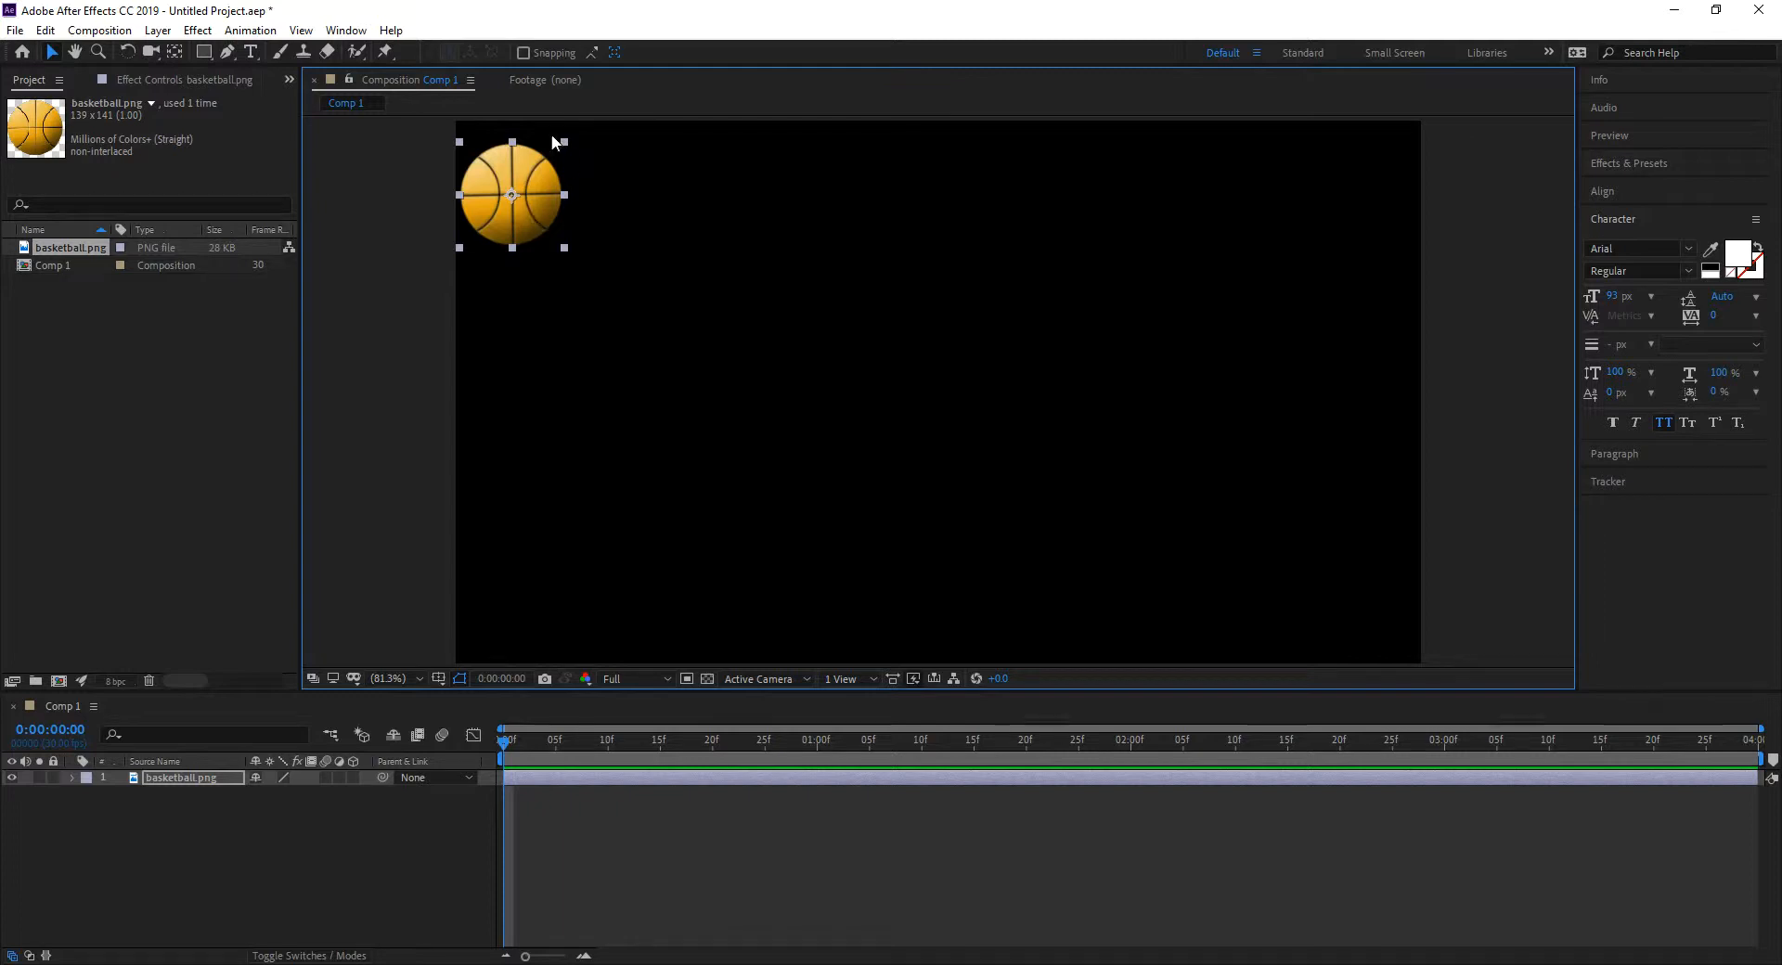
pyautogui.moveTo(535, 195)
pyautogui.mouseDown()
pyautogui.moveTo(863, 445)
pyautogui.moveTo(1476, 376)
pyautogui.moveTo(590, 269)
pyautogui.moveTo(535, 186)
pyautogui.mouseUp()
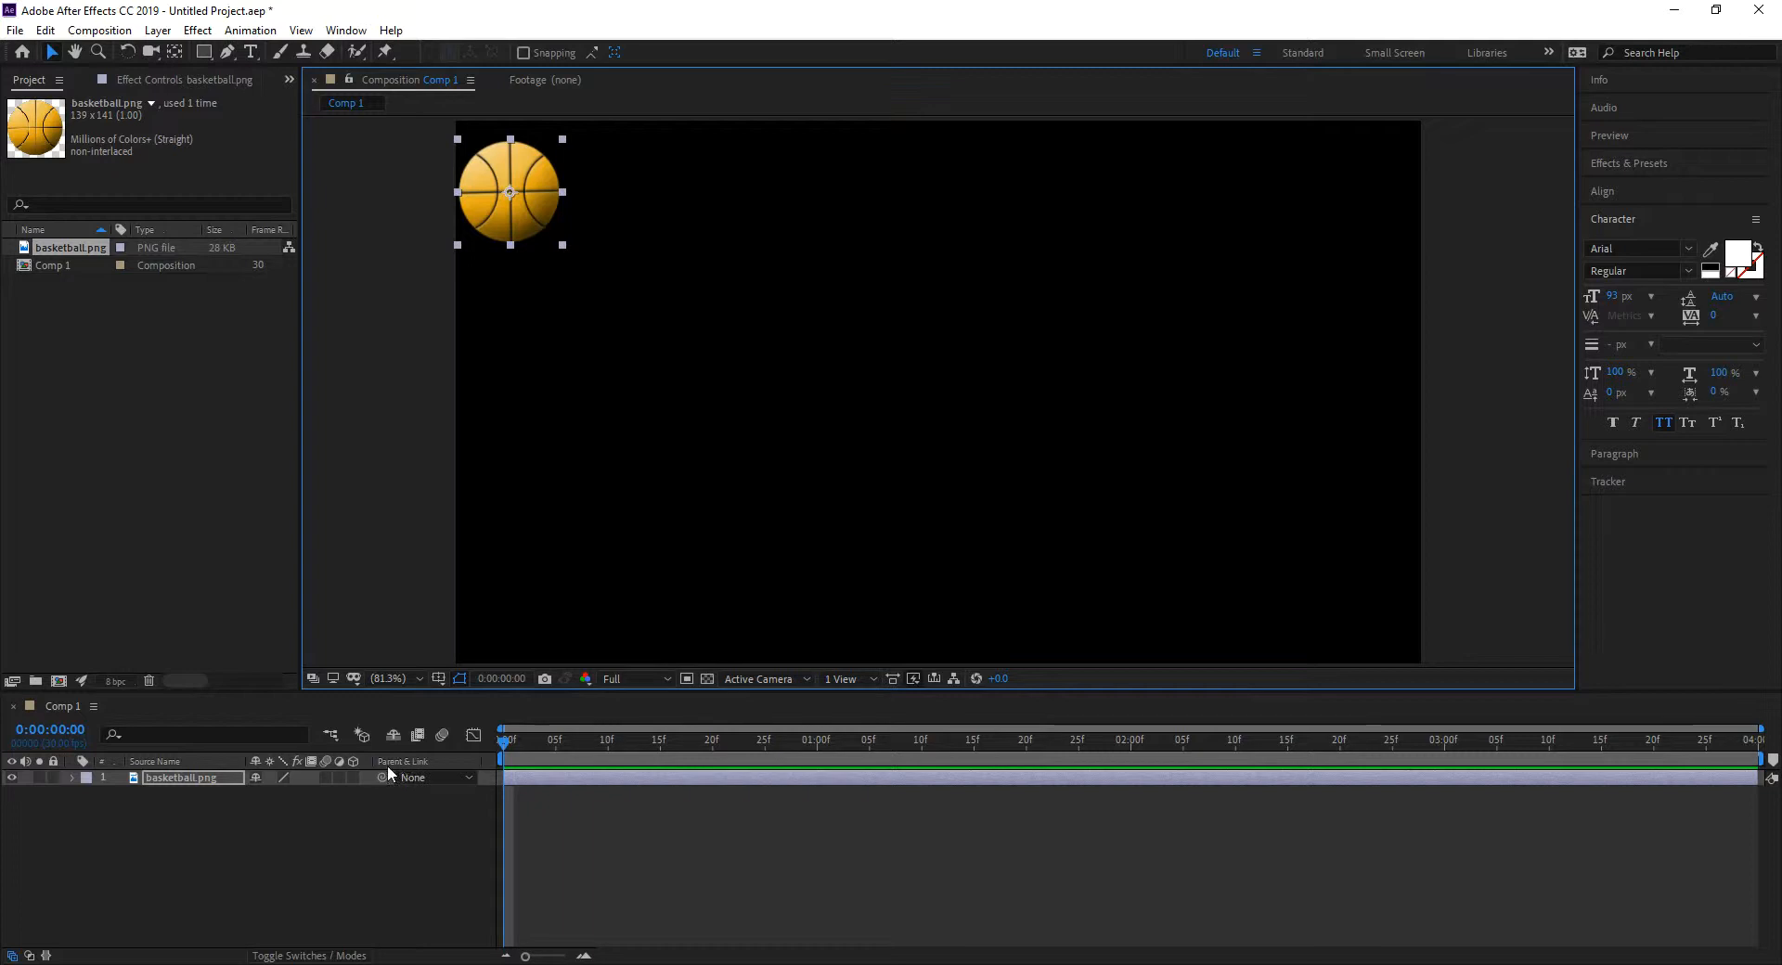
# - Keyframe the basketball's Position at frame 0, and at frame 15 move the ball to the frame's bottom centre
pyautogui.click(199, 780)
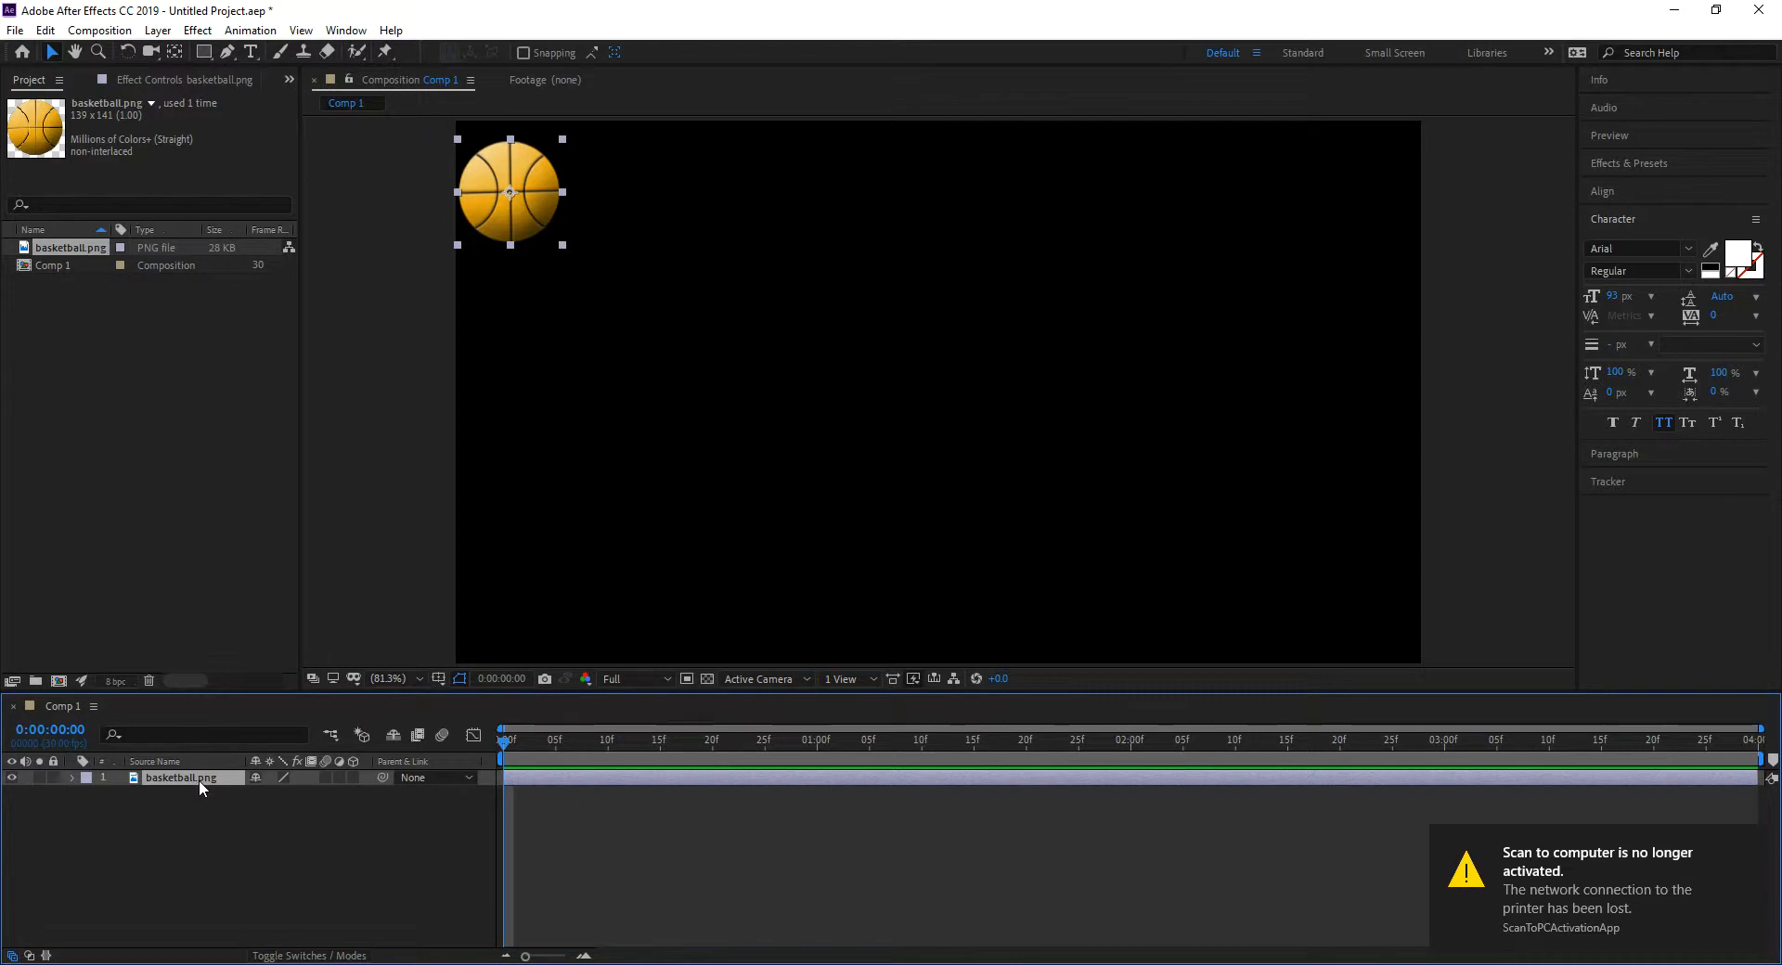
pyautogui.press('p')
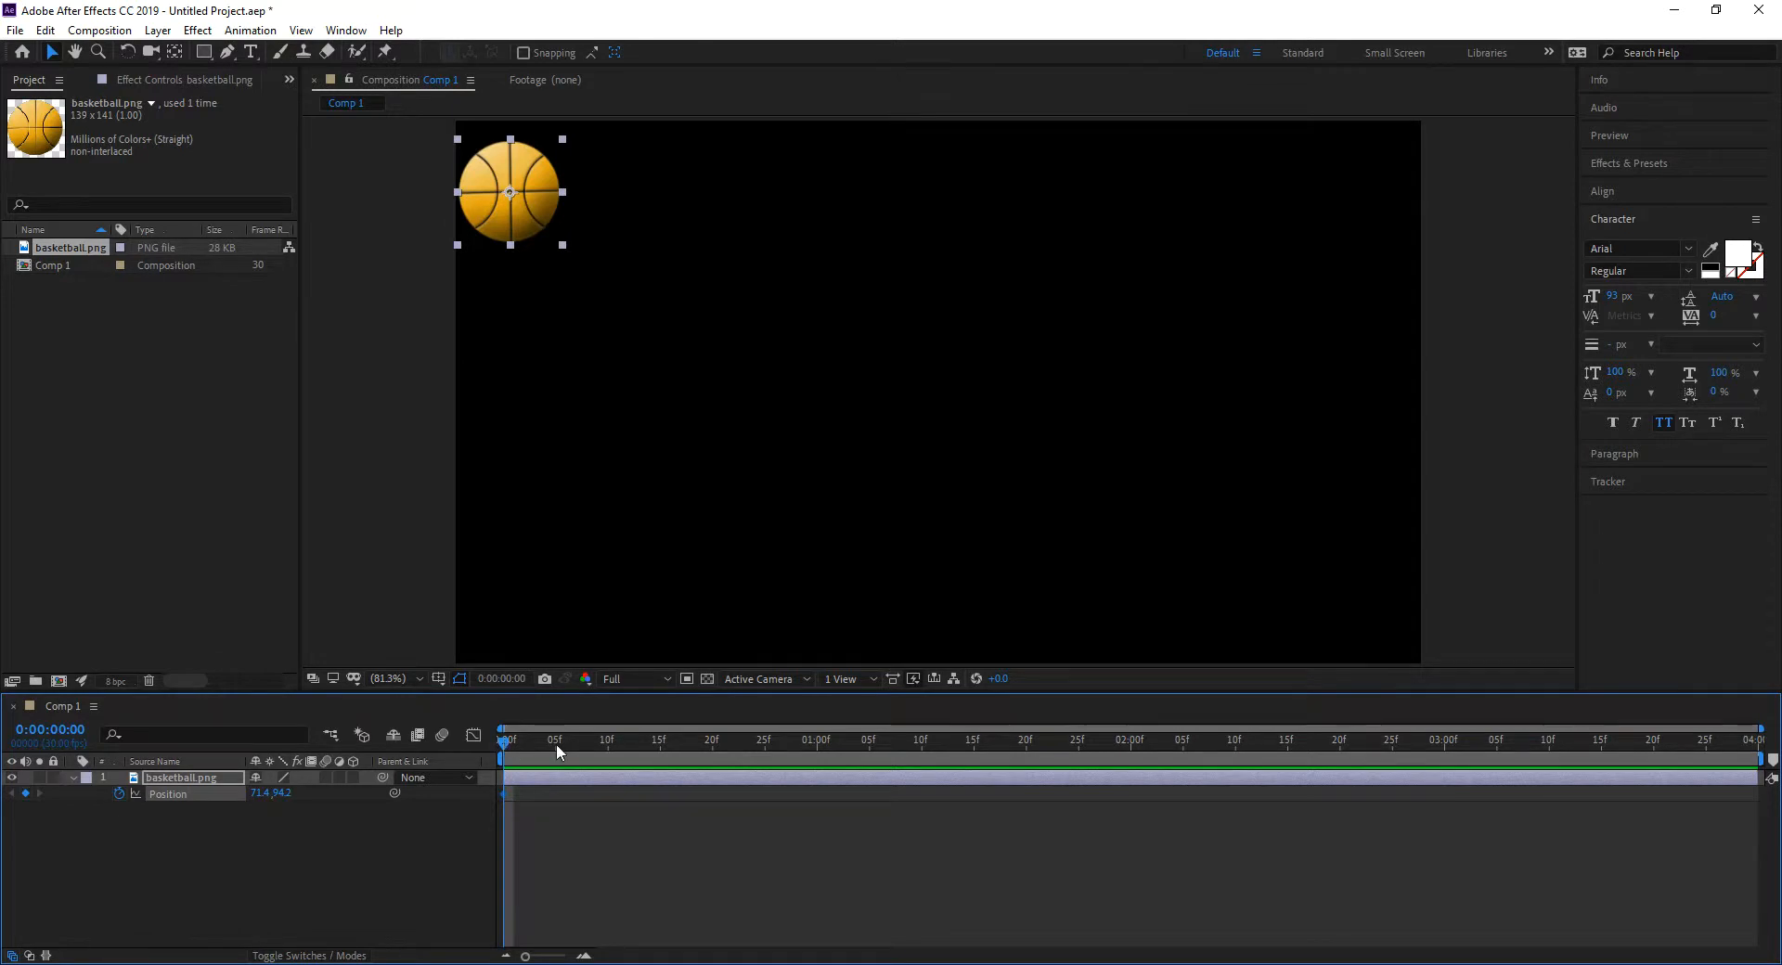
pyautogui.hotkey('alt', 'shift', 'j')
pyautogui.write('15')
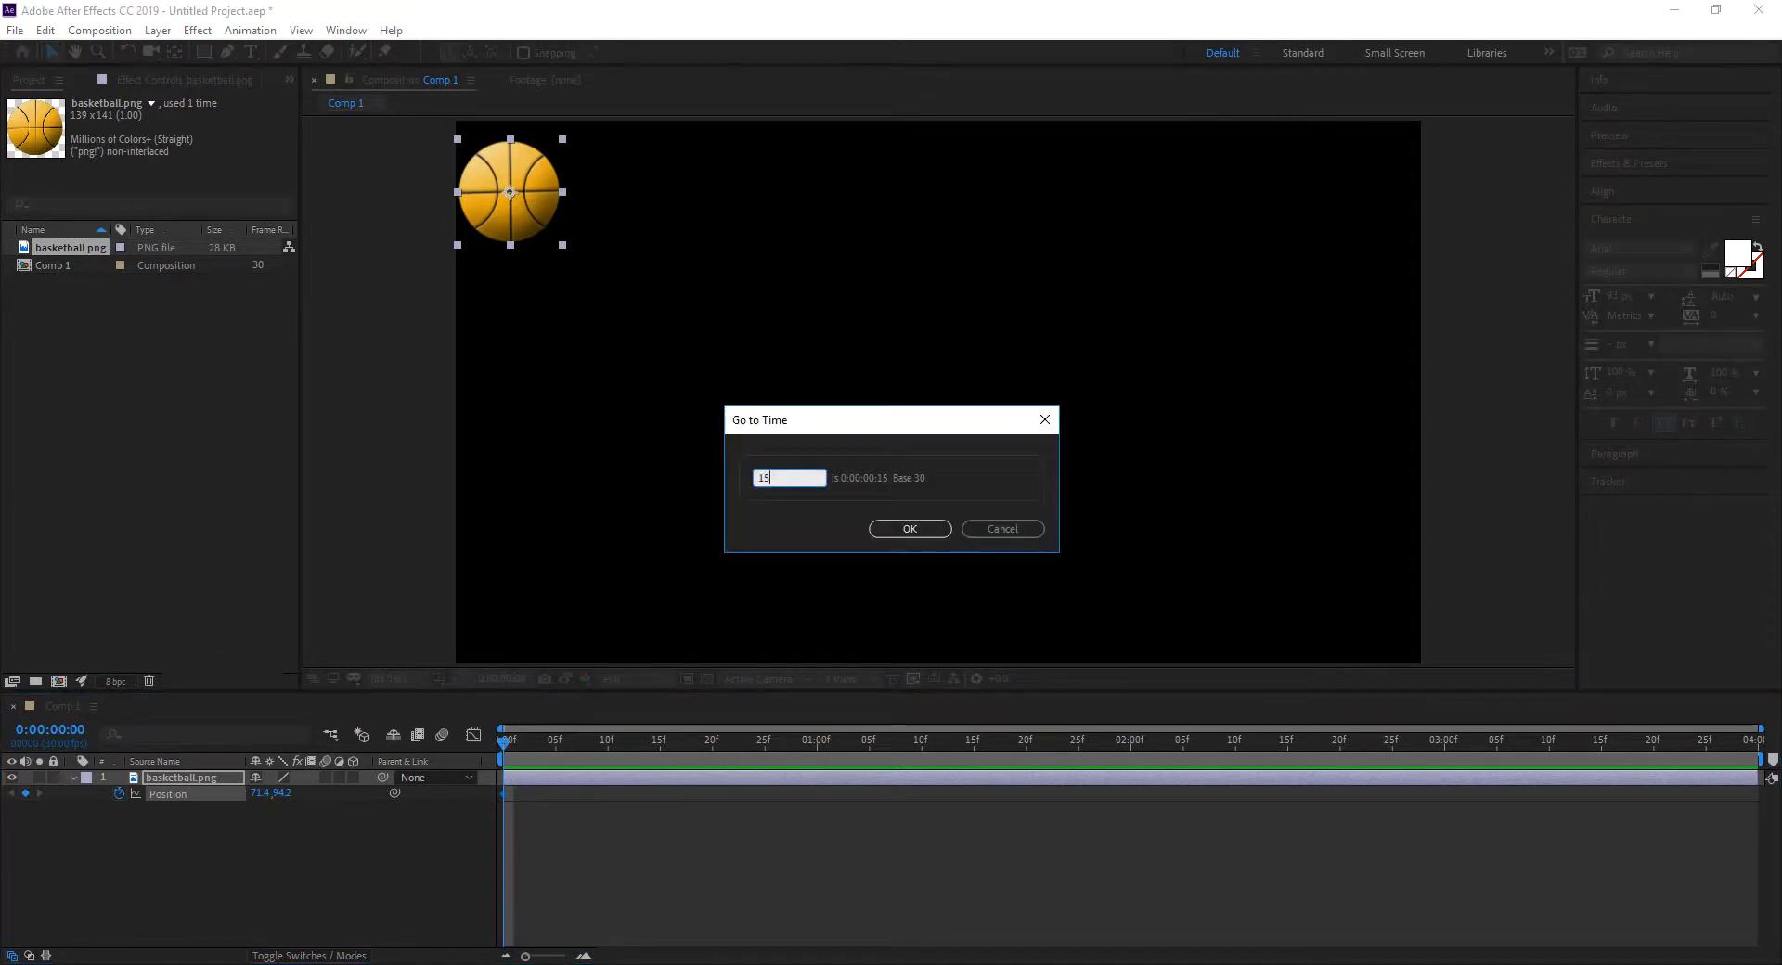
pyautogui.press('Return')
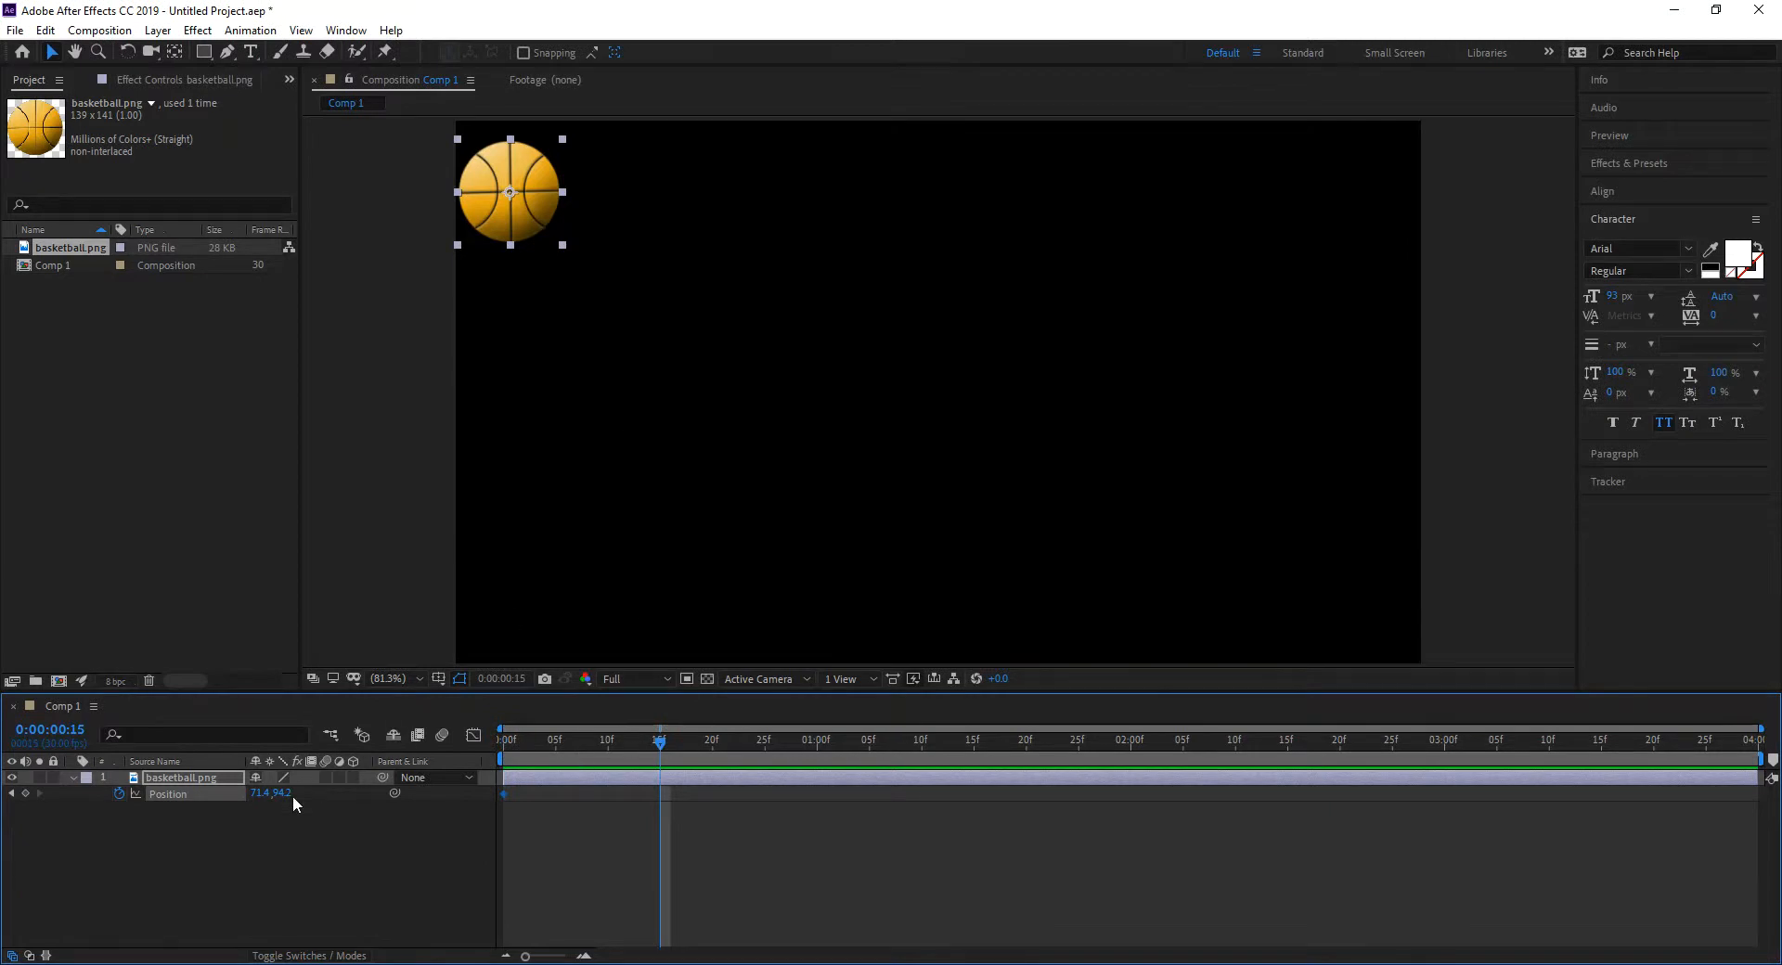
pyautogui.moveTo(553, 191); pyautogui.dragTo(971, 620)
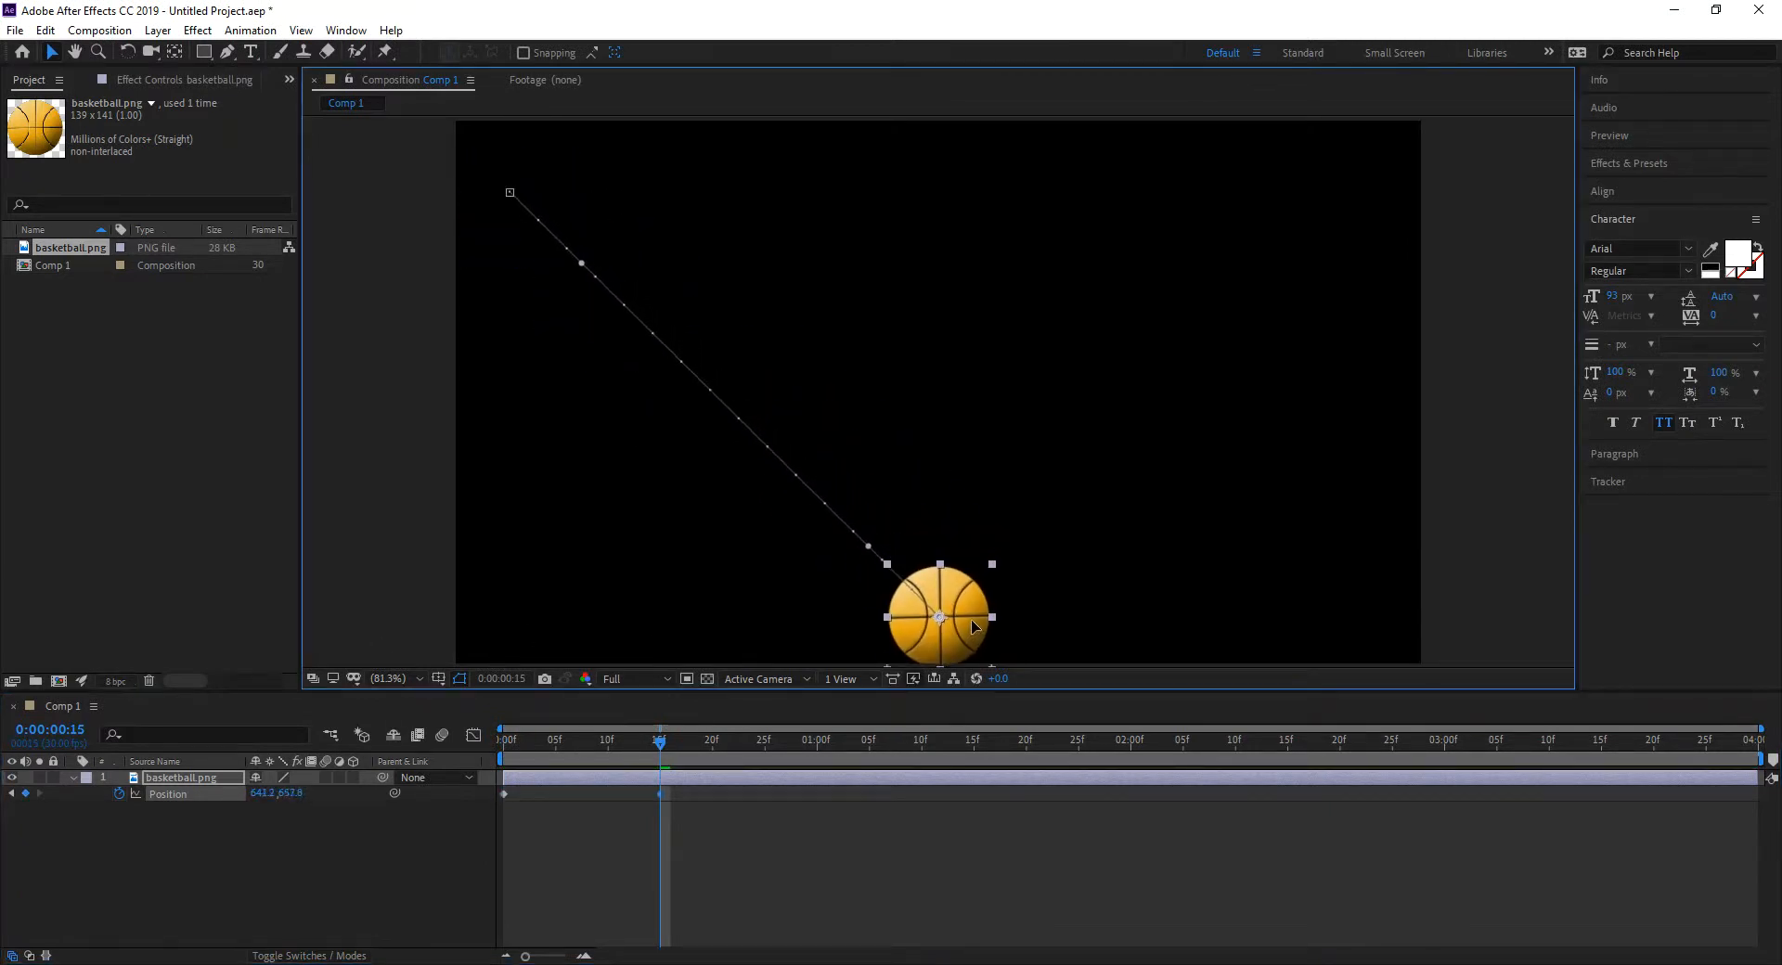
# - At 0:00:01:00, move the basketball to about (1207, 157) near the frame's upper-right corner to add a third Position keyframe
pyautogui.hotkey('alt', 'shift', 'j')
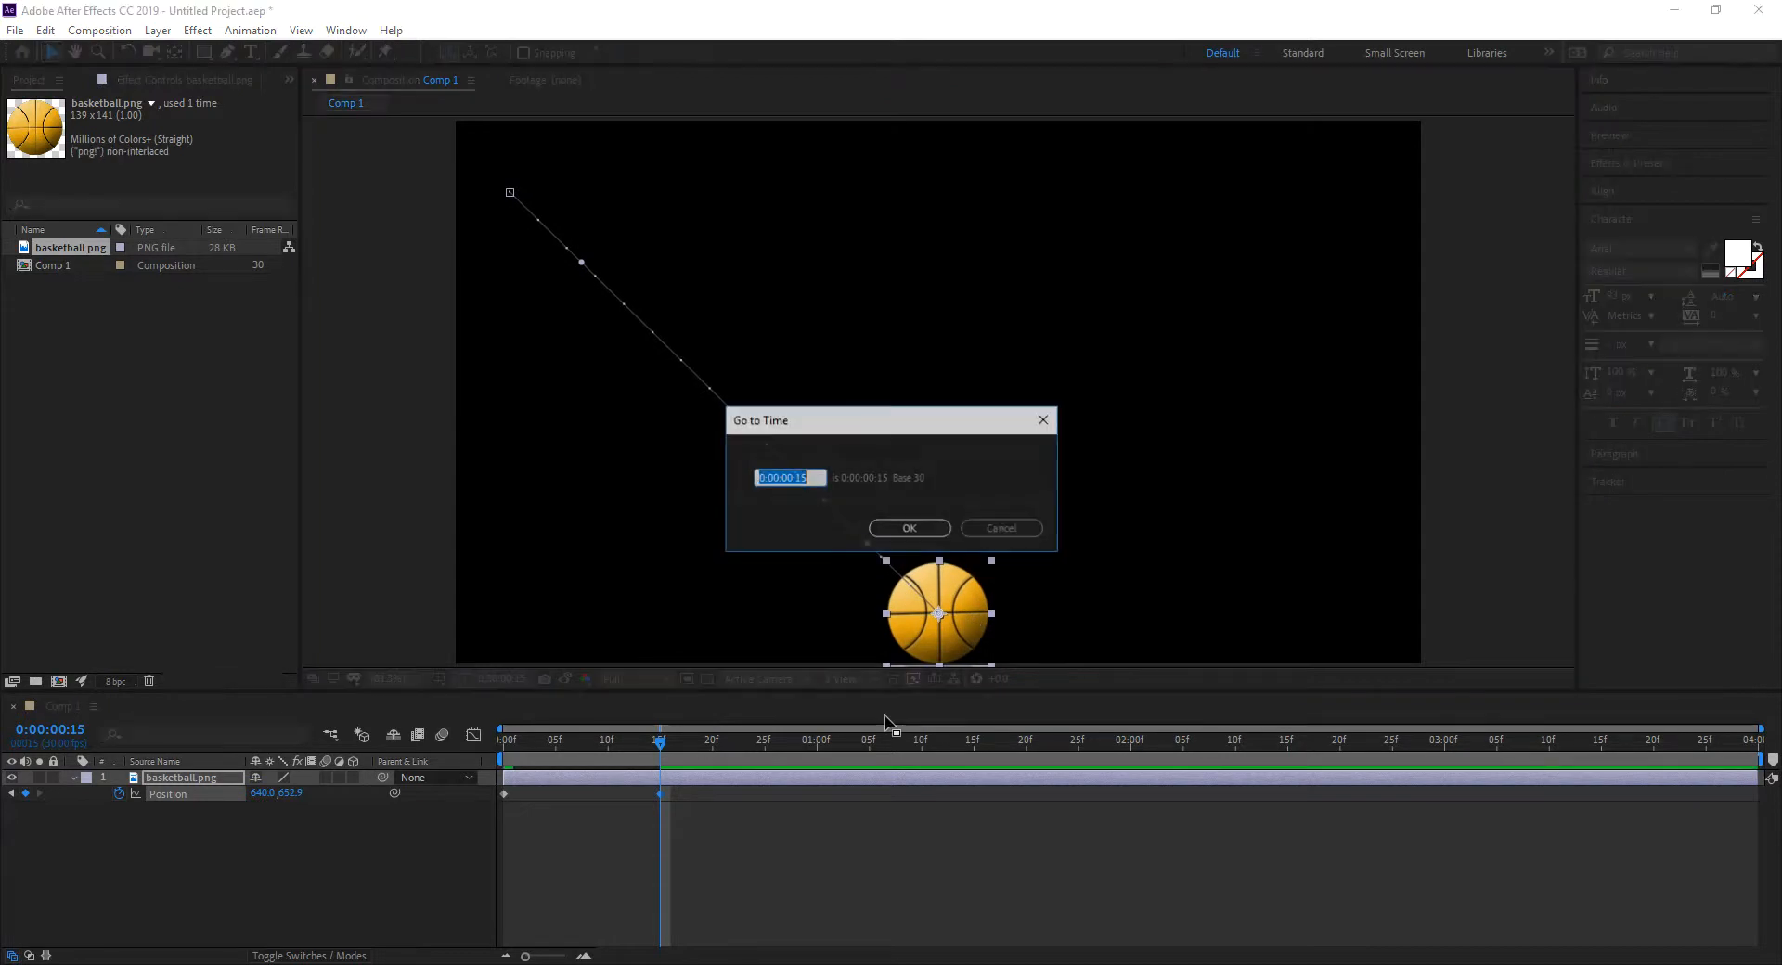
pyautogui.write('1')
pyautogui.press('Return')
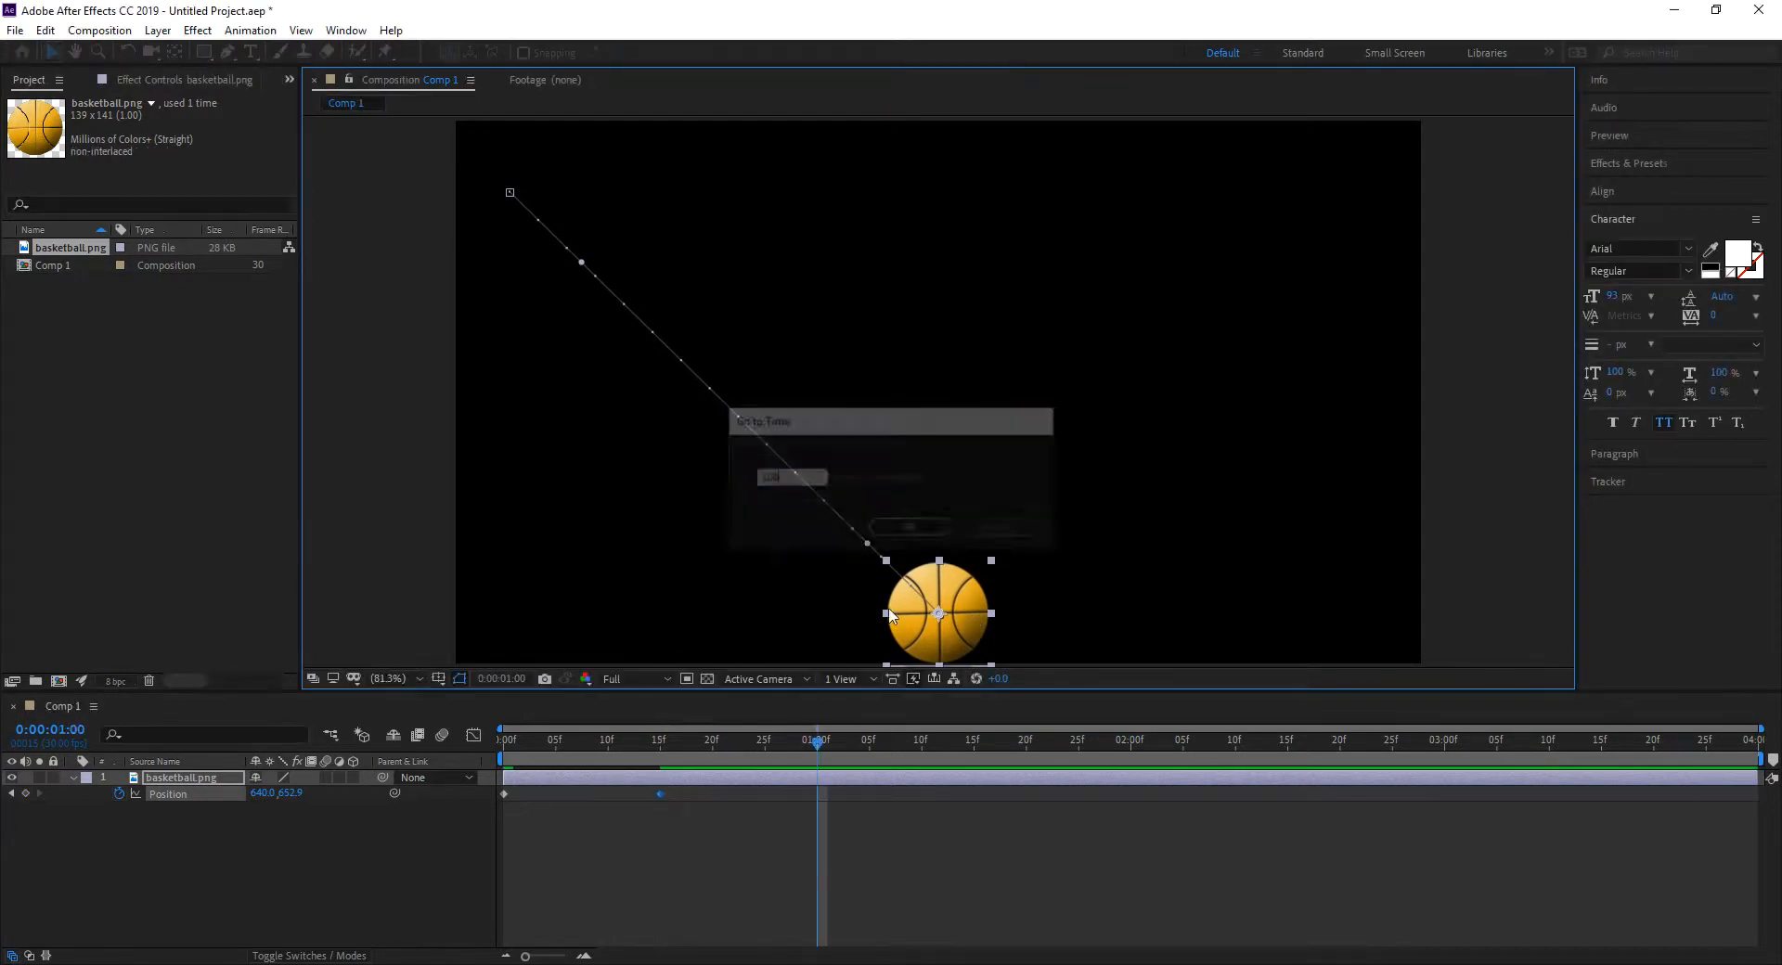
pyautogui.moveTo(965, 599); pyautogui.dragTo(1393, 221)
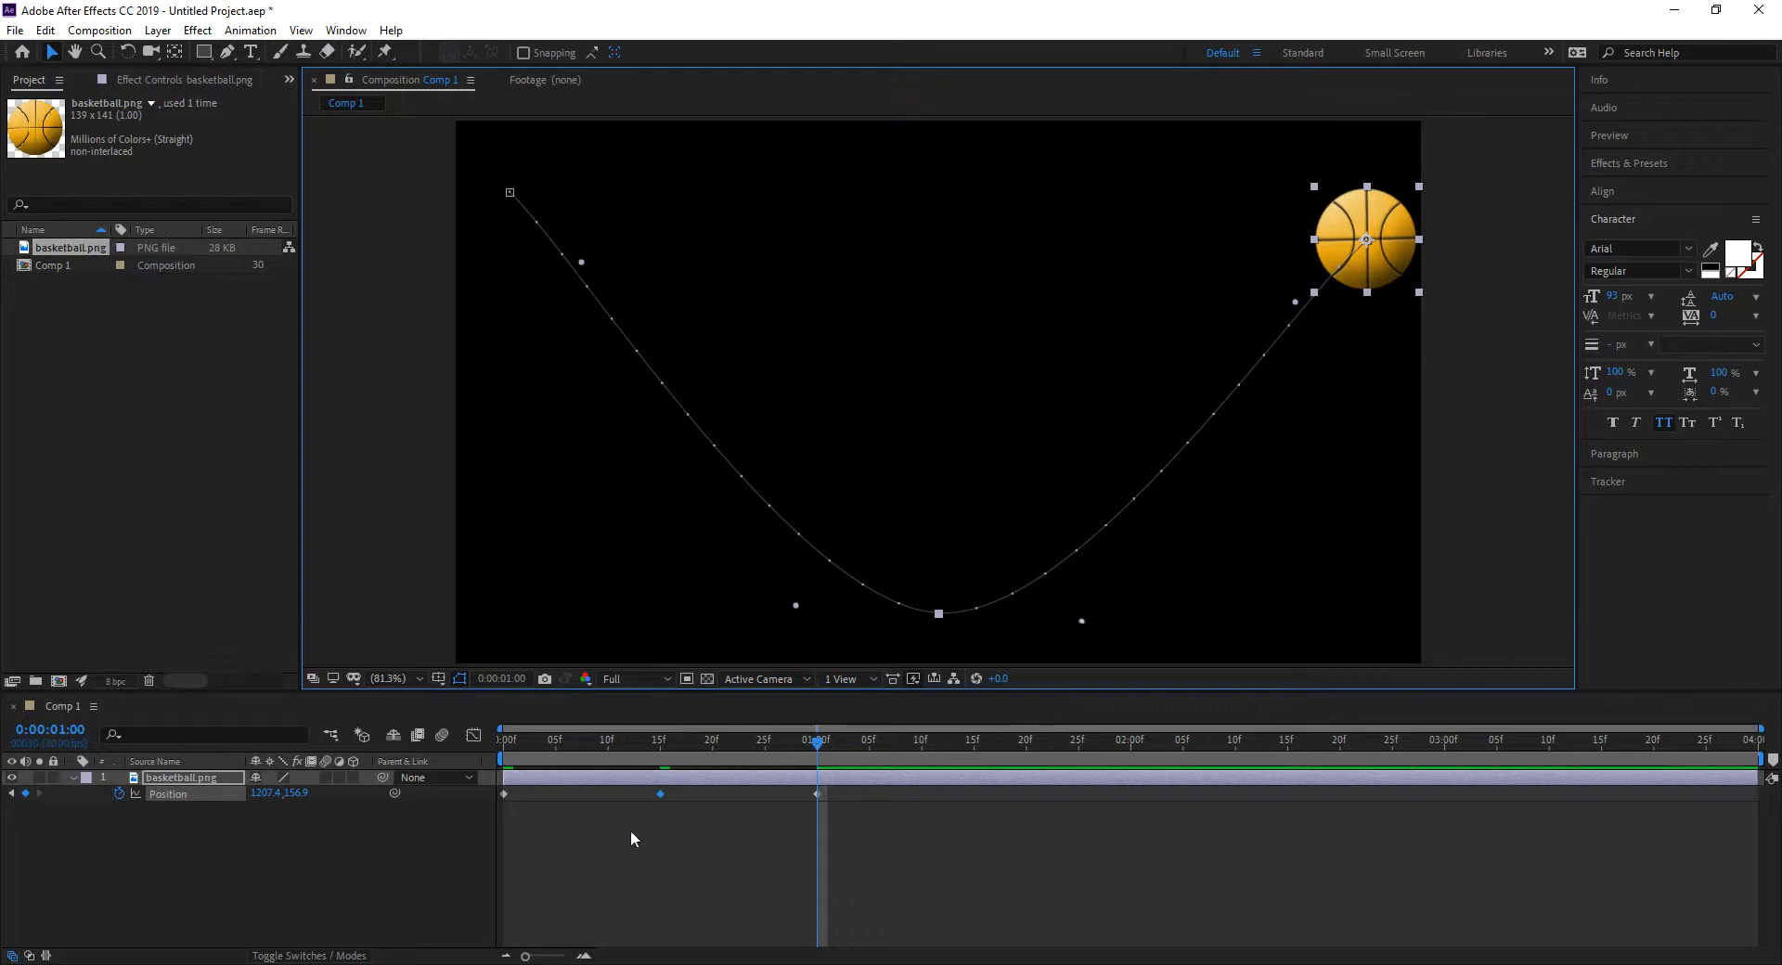
# - Set the spatial interpolation of the frame 15 Position keyframe to Linear
pyautogui.click(664, 756)
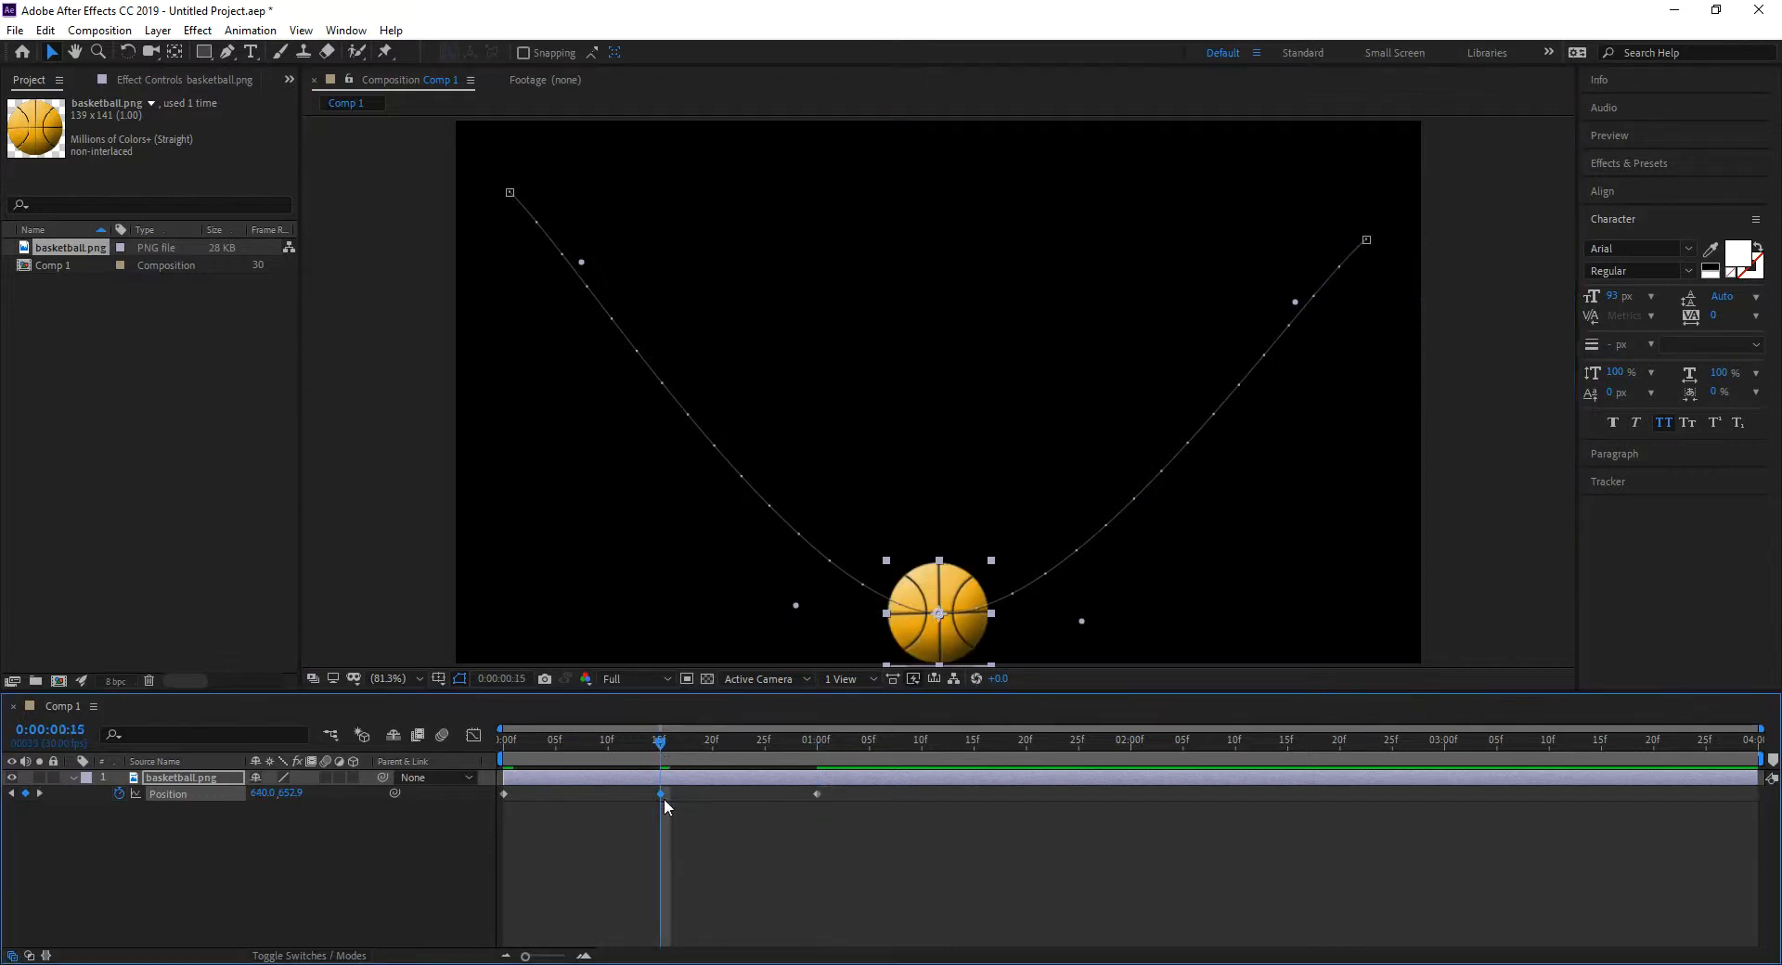
pyautogui.rightClick(660, 792)
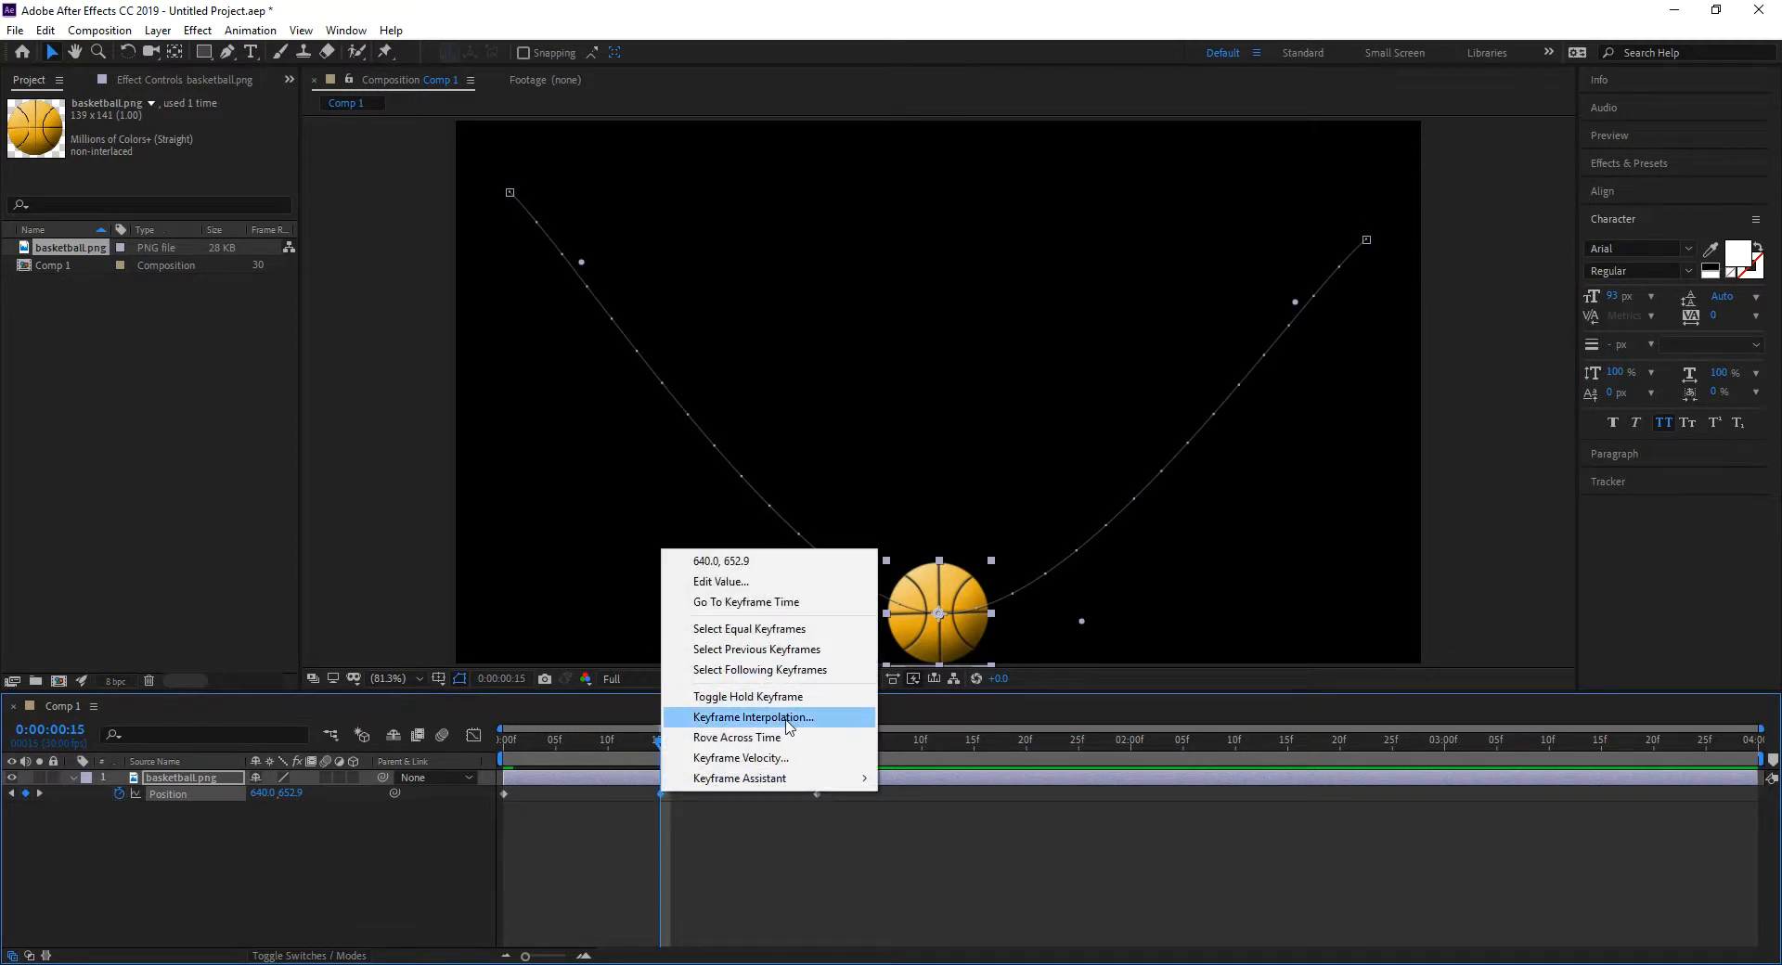
pyautogui.click(787, 718)
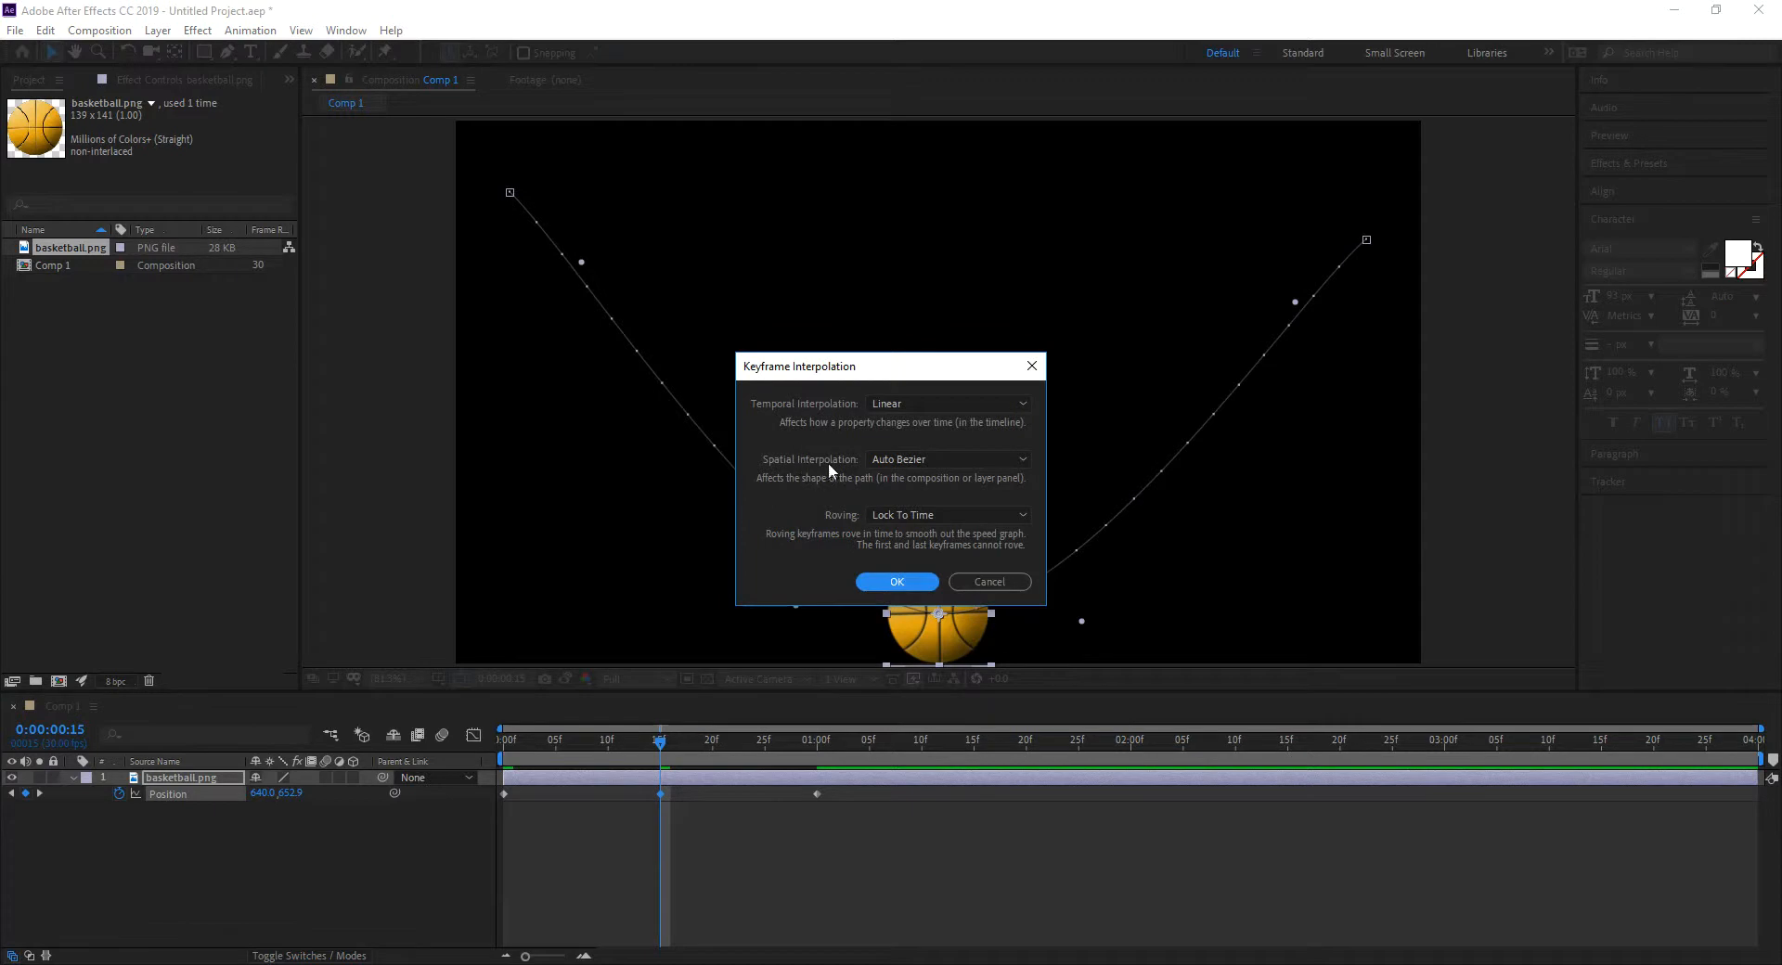
pyautogui.click(904, 459)
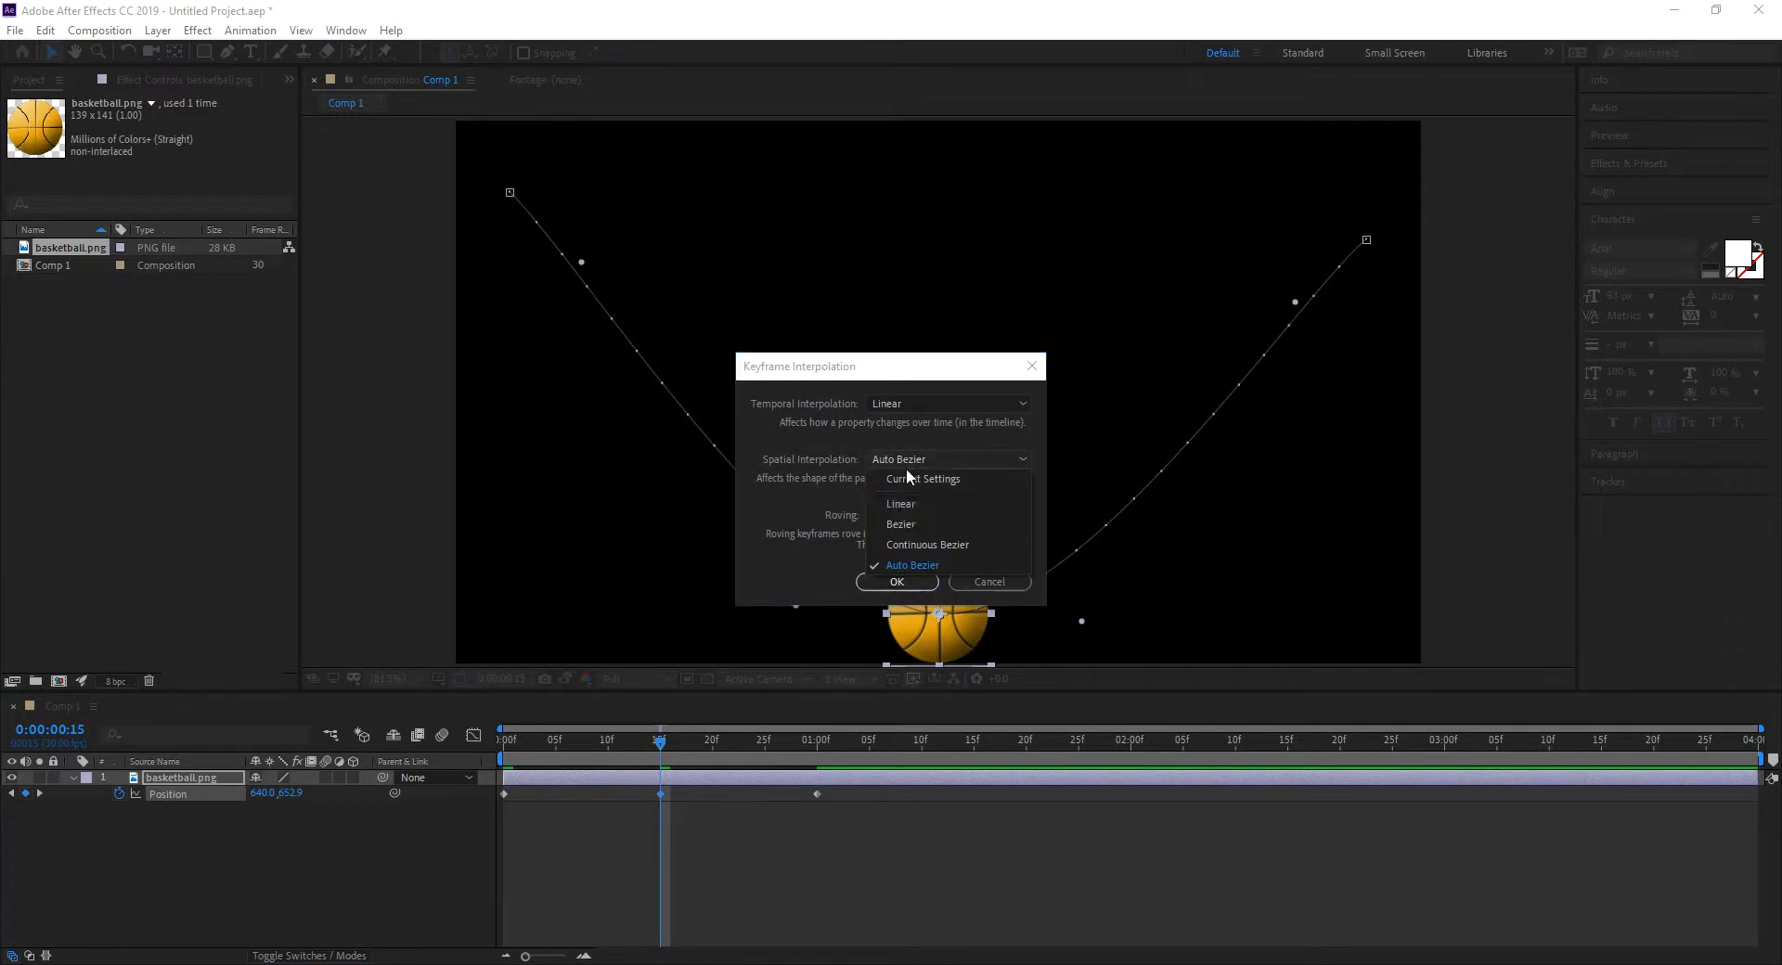
pyautogui.click(900, 503)
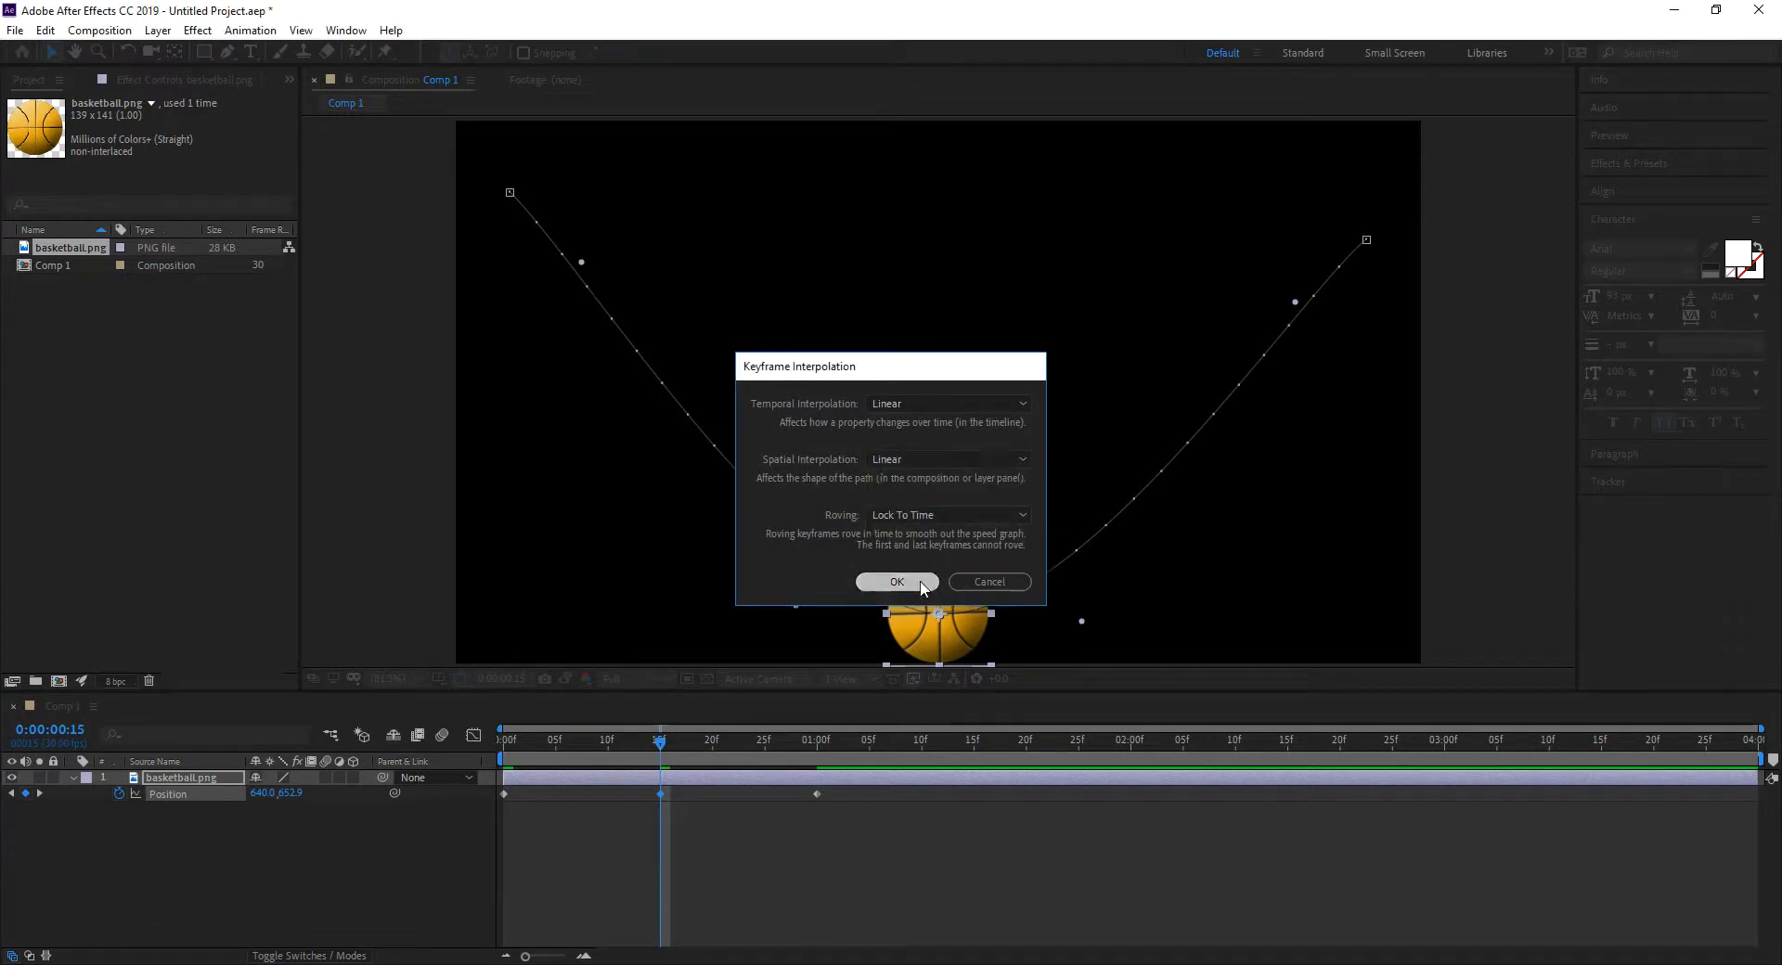
pyautogui.click(868, 582)
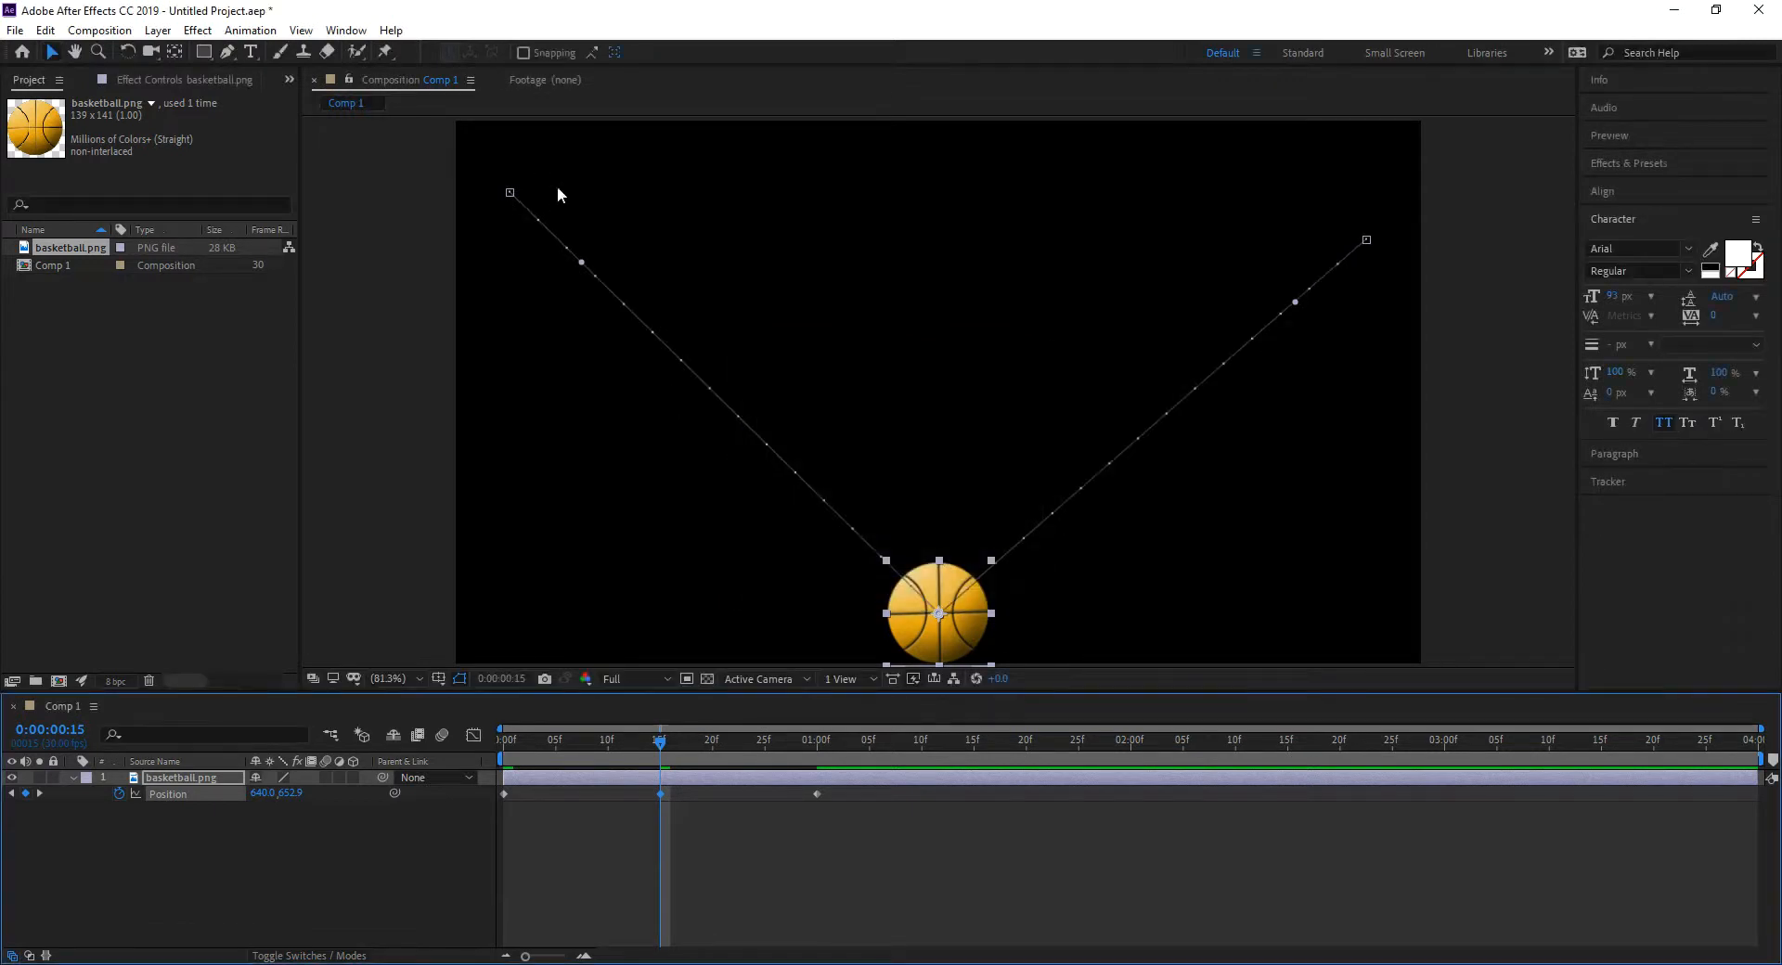
# - Set the frame 15 keyframe's spatial interpolation to Auto Bezier and tilt its direction handles slightly
pyautogui.rightClick(659, 794)
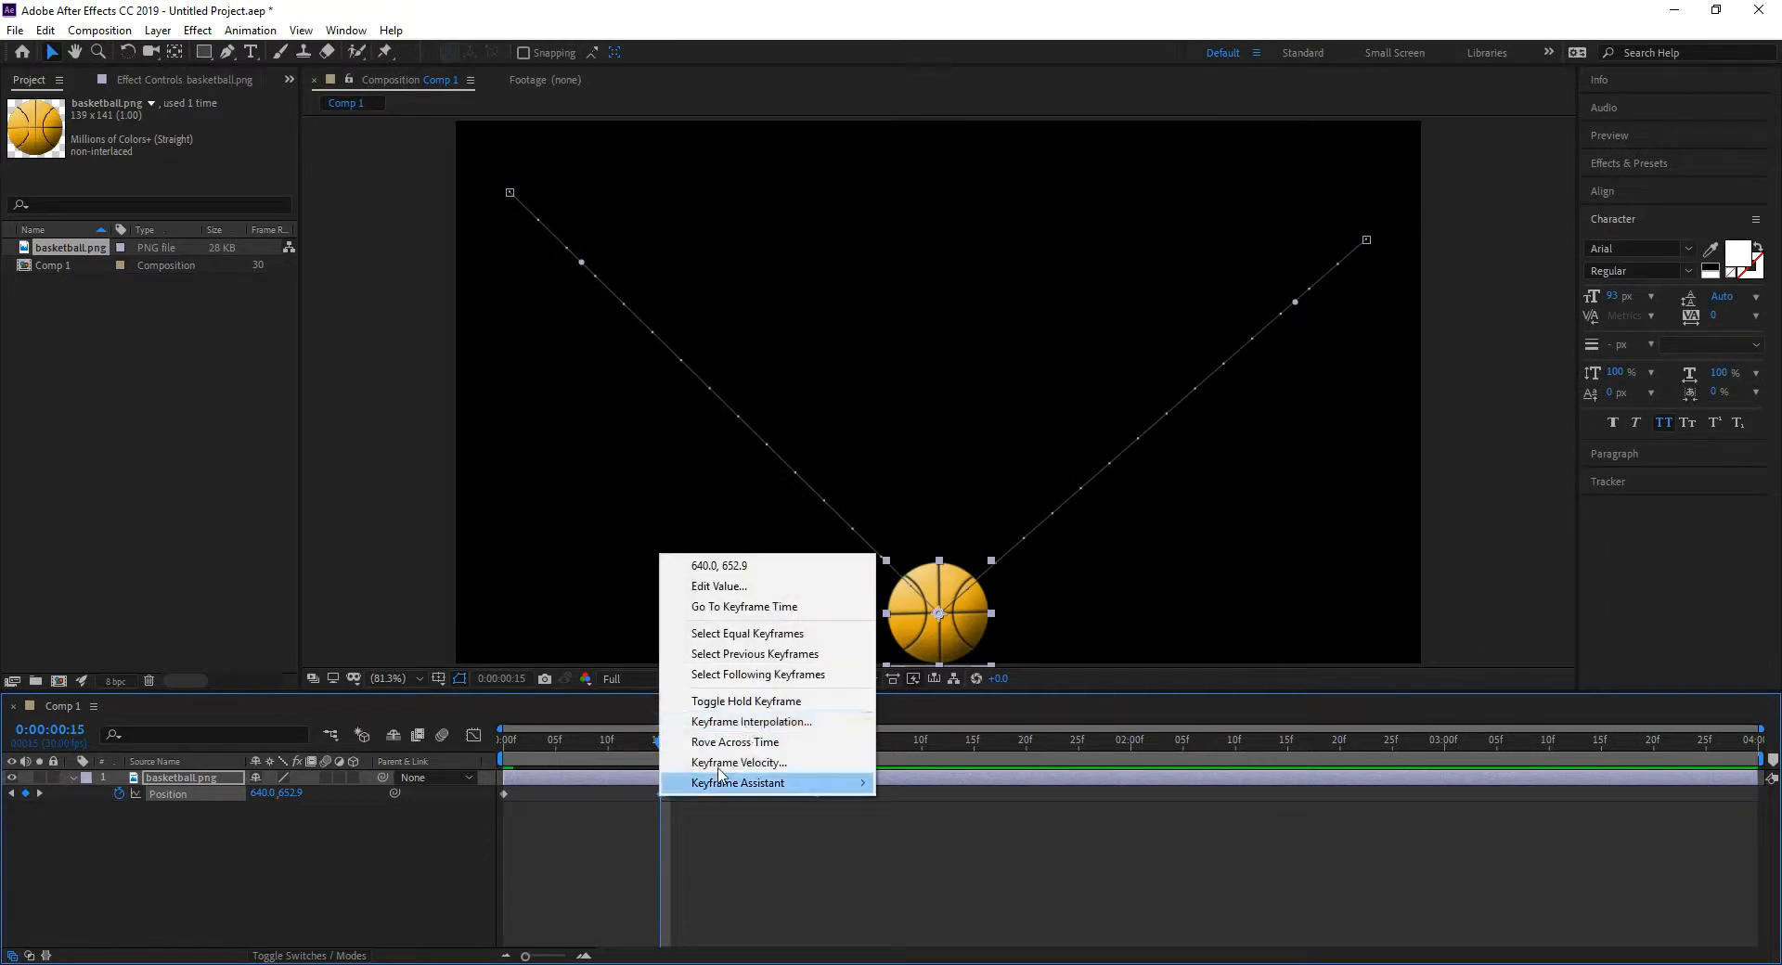
pyautogui.click(742, 722)
pyautogui.click(899, 457)
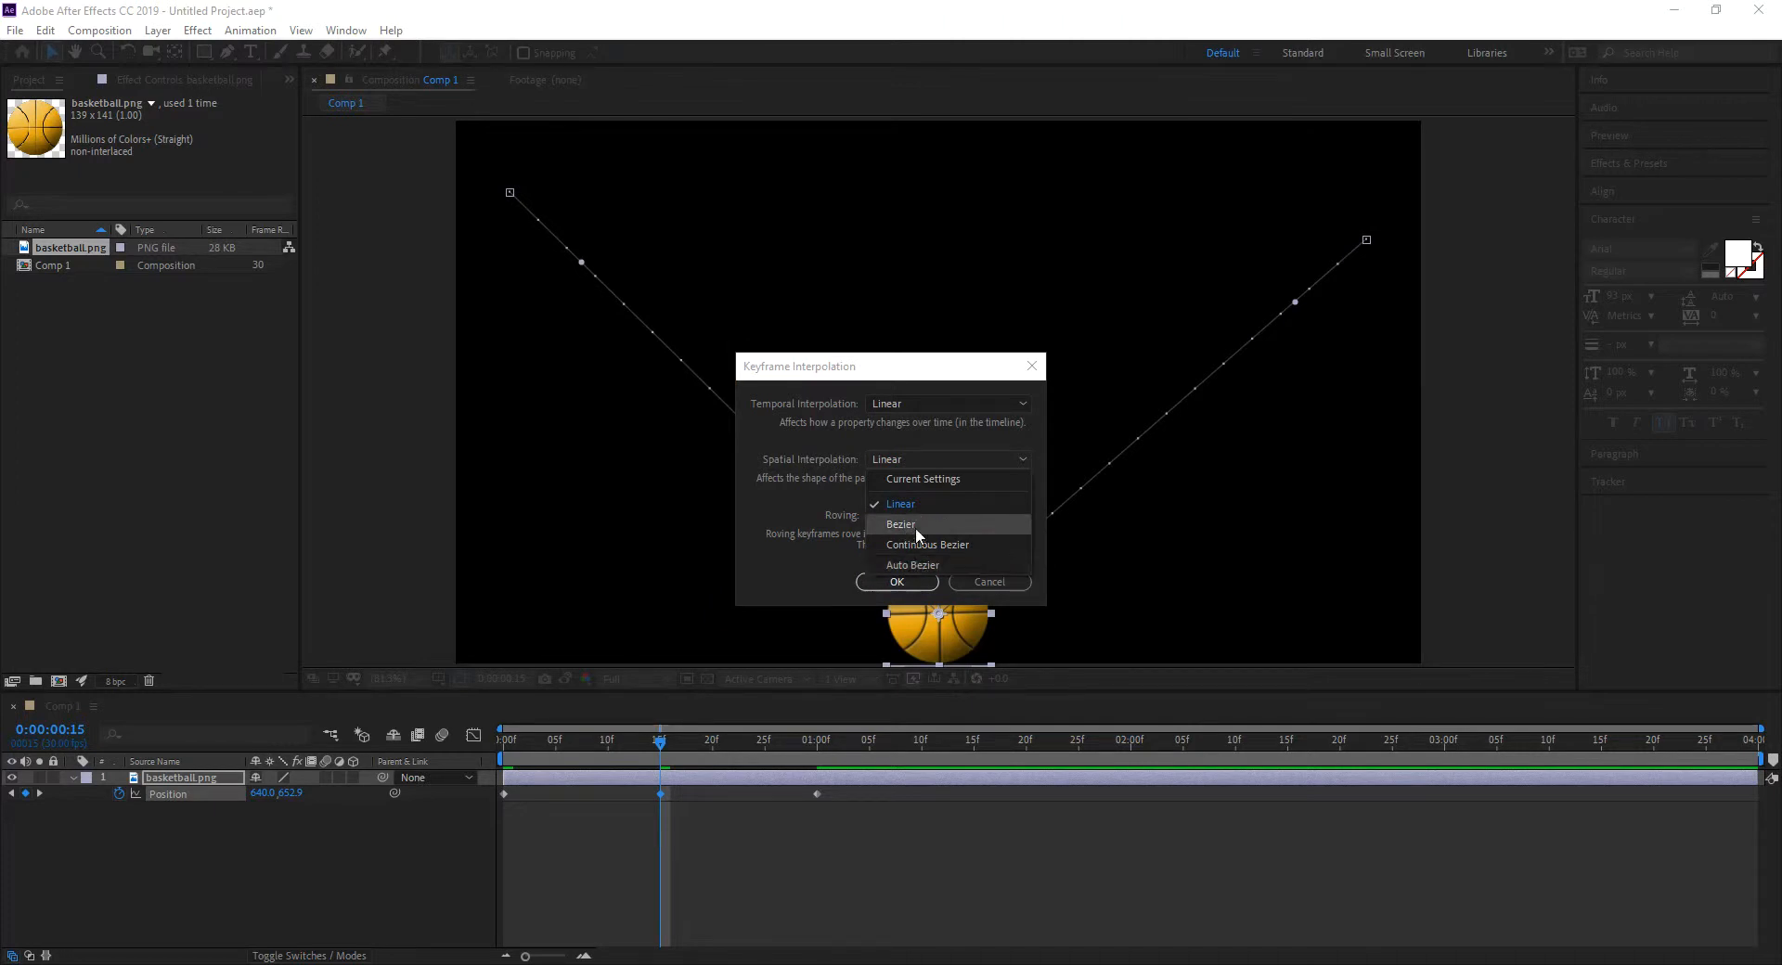
pyautogui.click(917, 560)
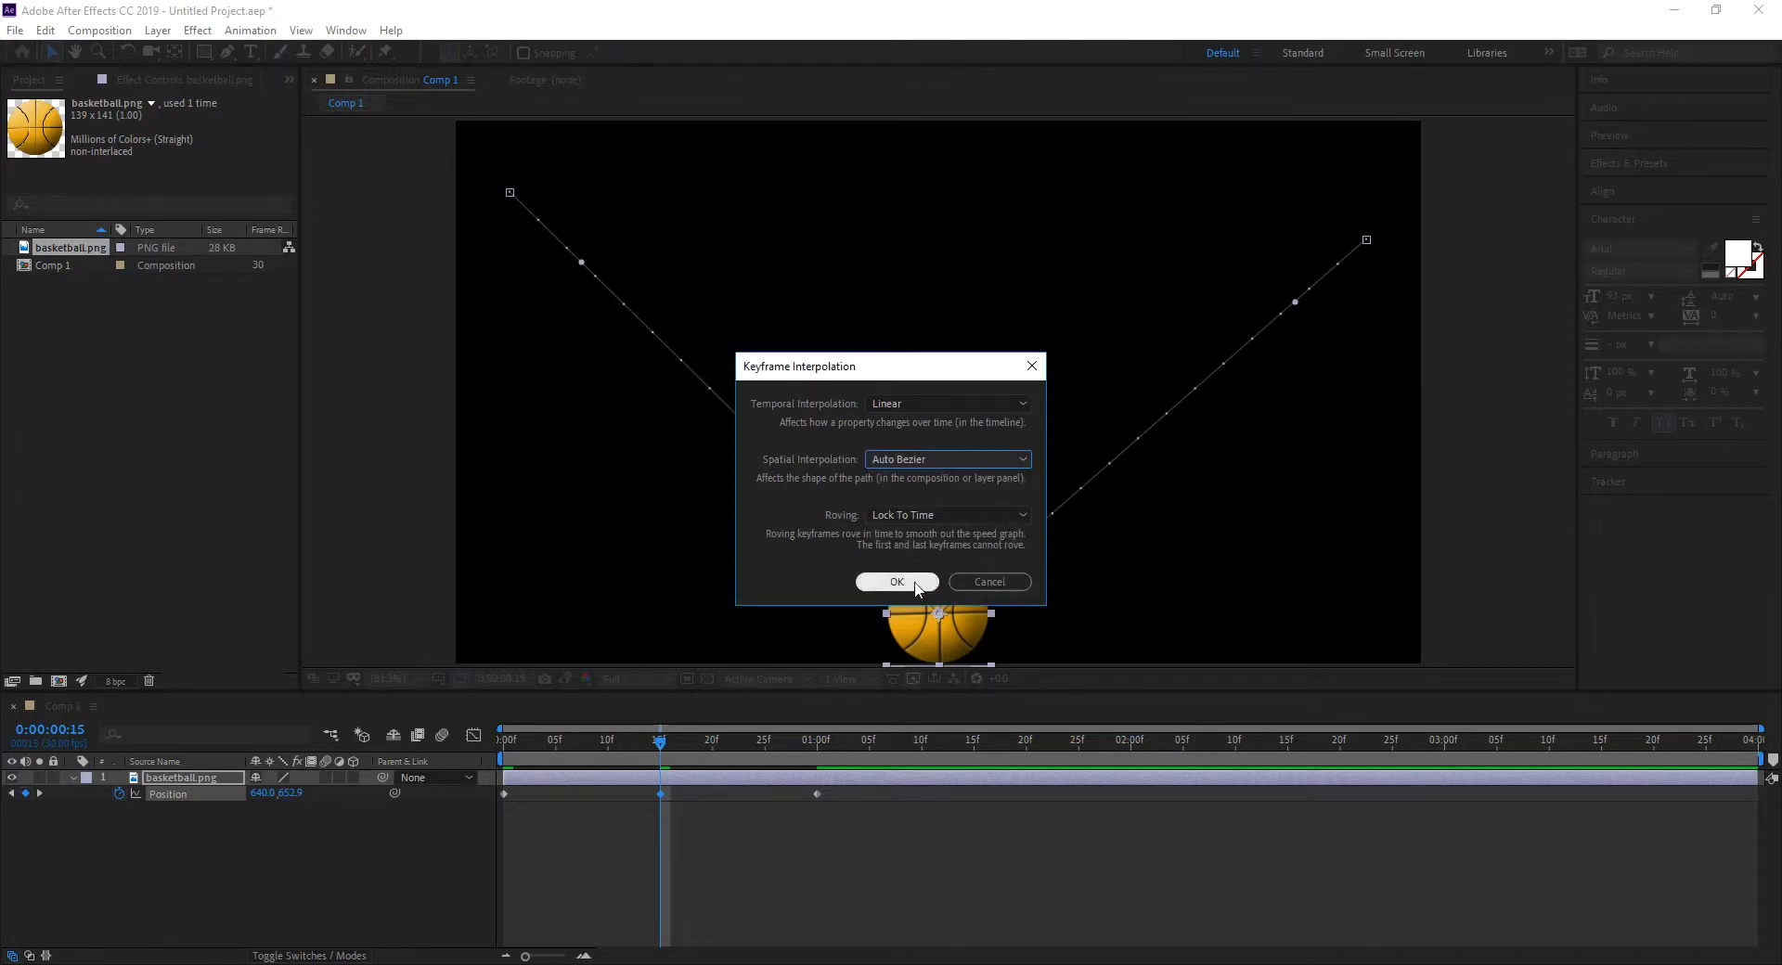
pyautogui.click(897, 581)
pyautogui.moveTo(1080, 621)
pyautogui.mouseDown()
pyautogui.moveTo(1073, 557)
pyautogui.moveTo(1064, 626)
pyautogui.moveTo(1068, 608)
pyautogui.mouseUp()
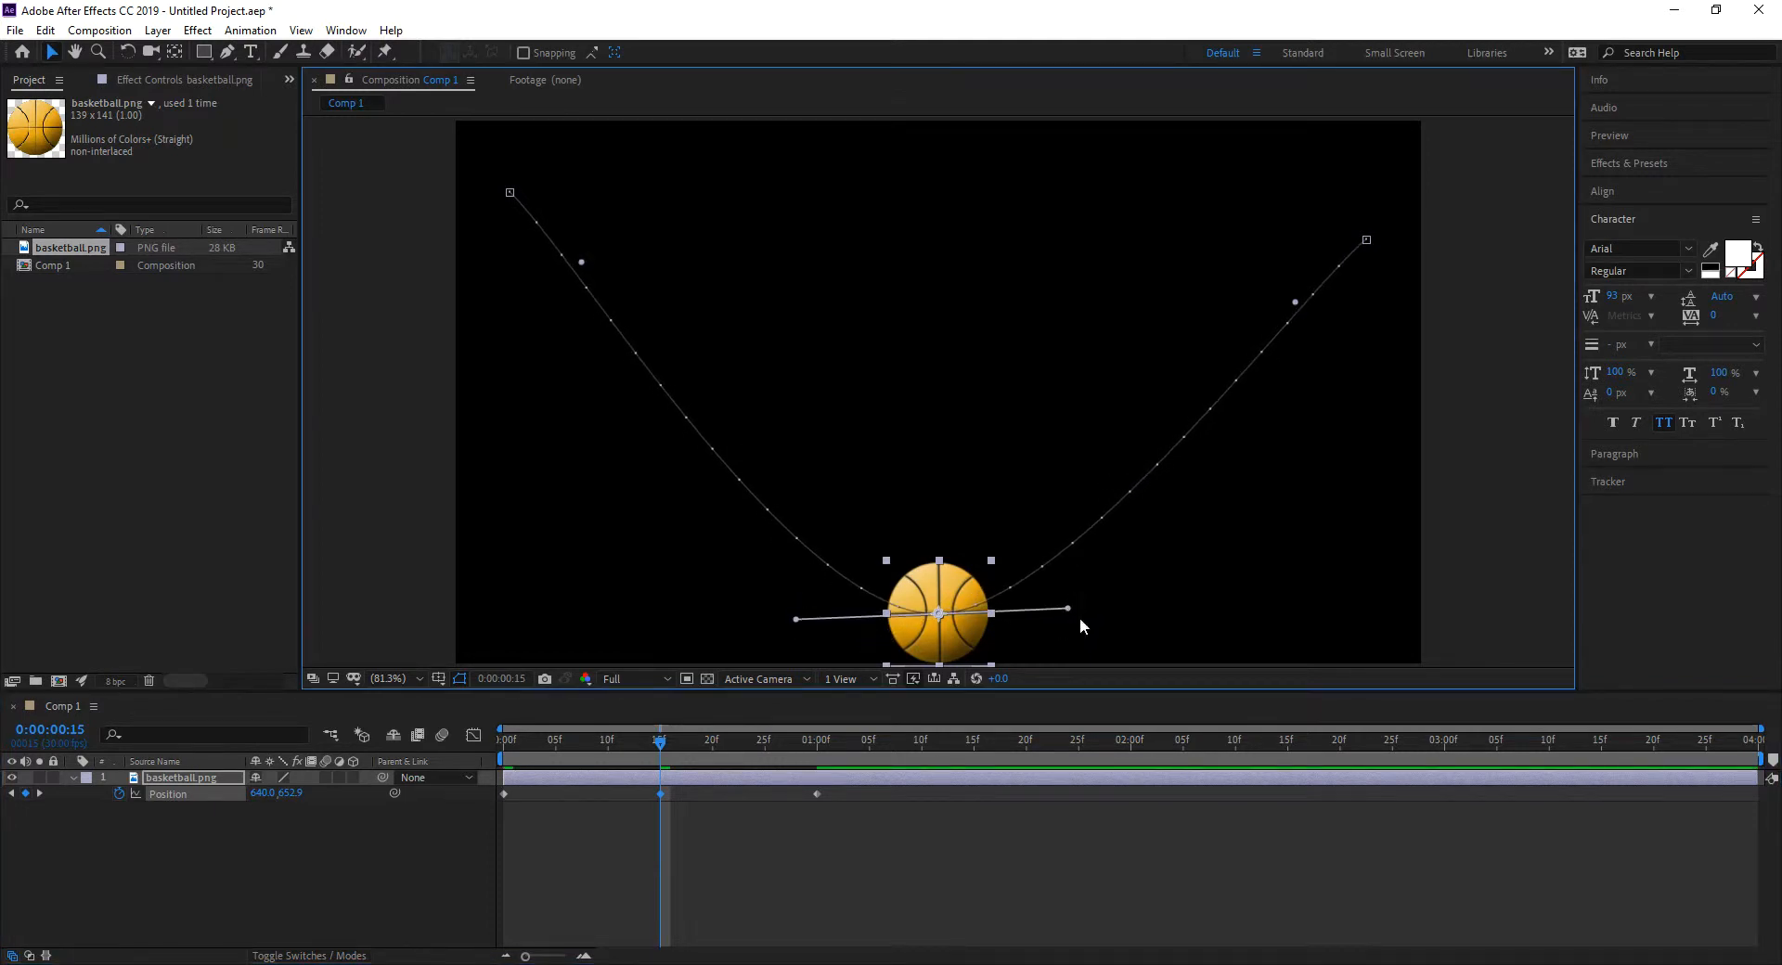
# - Set the spatial interpolation of the frame 15 Position keyframe to Bezier
pyautogui.rightClick(660, 794)
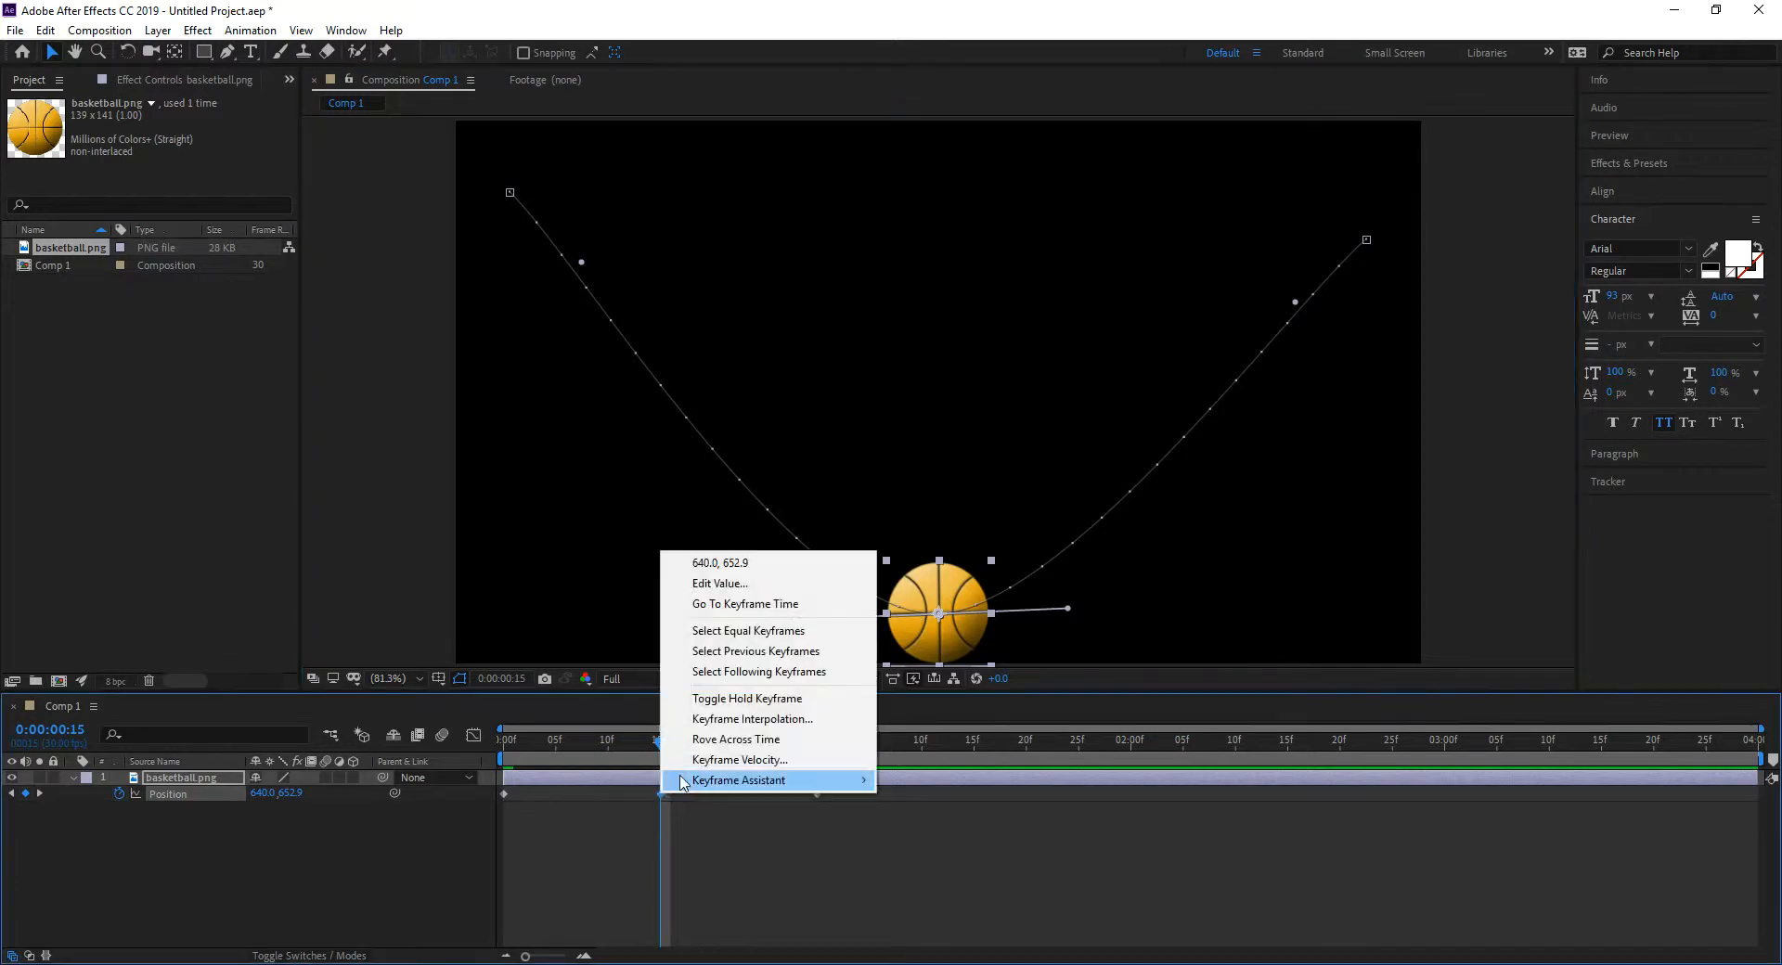
pyautogui.click(772, 721)
pyautogui.click(915, 457)
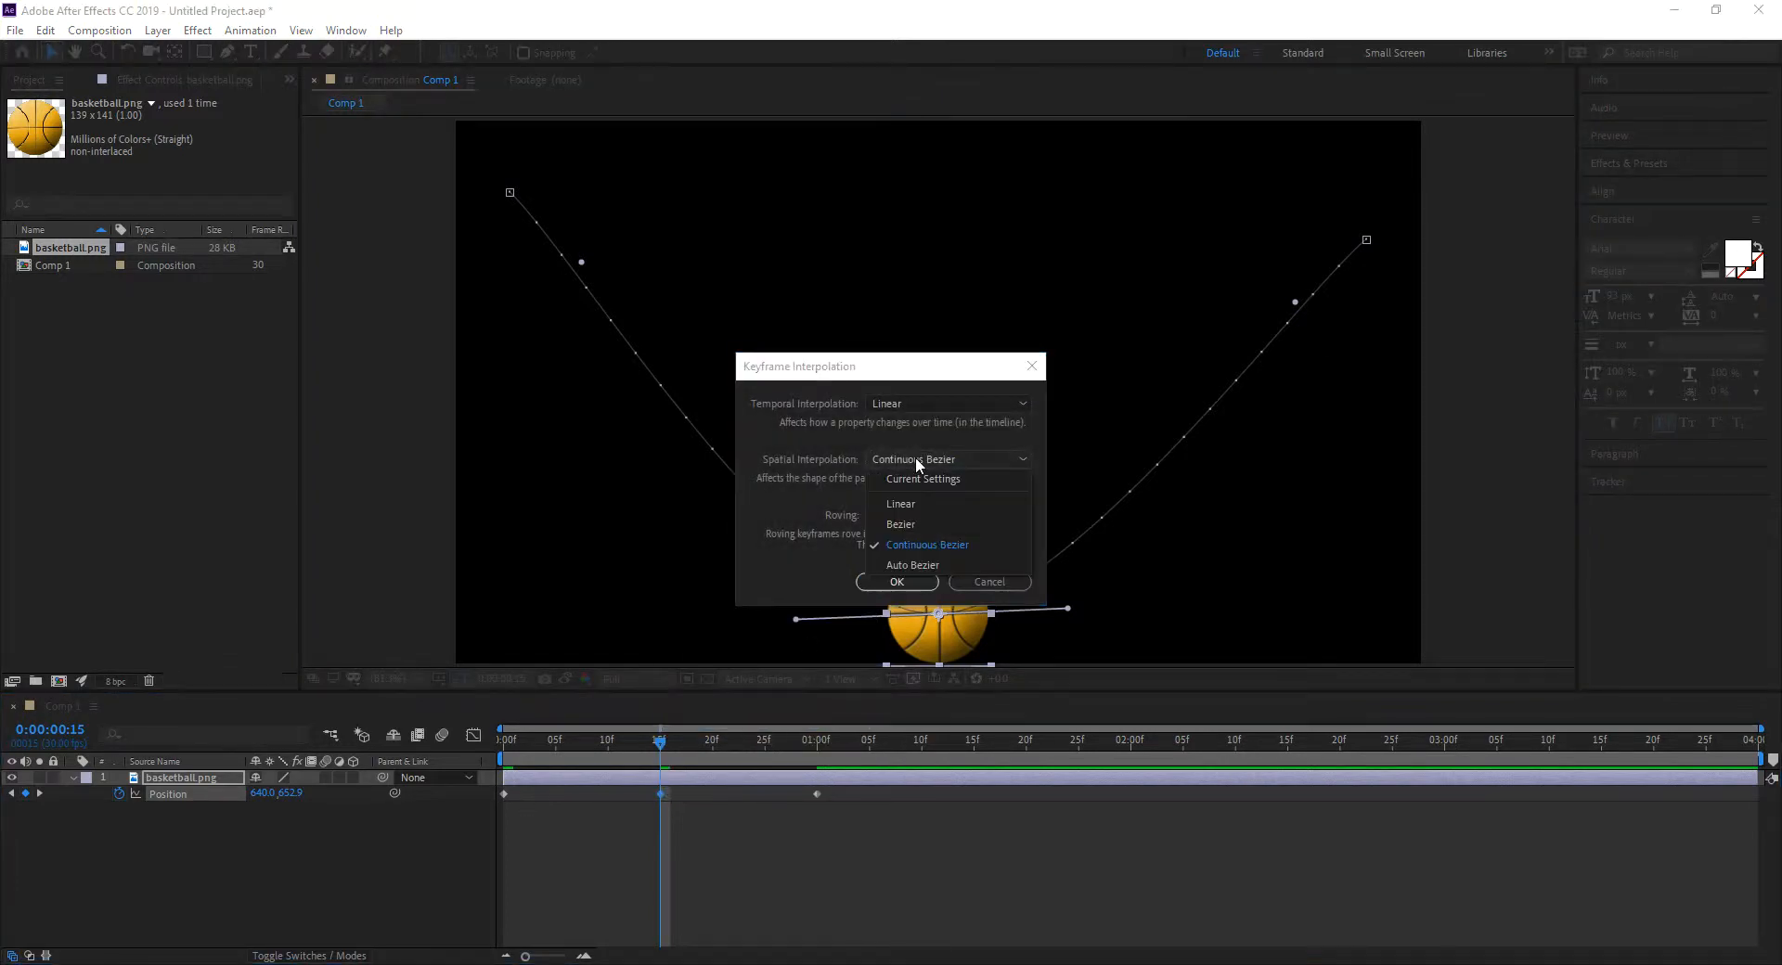
pyautogui.click(913, 526)
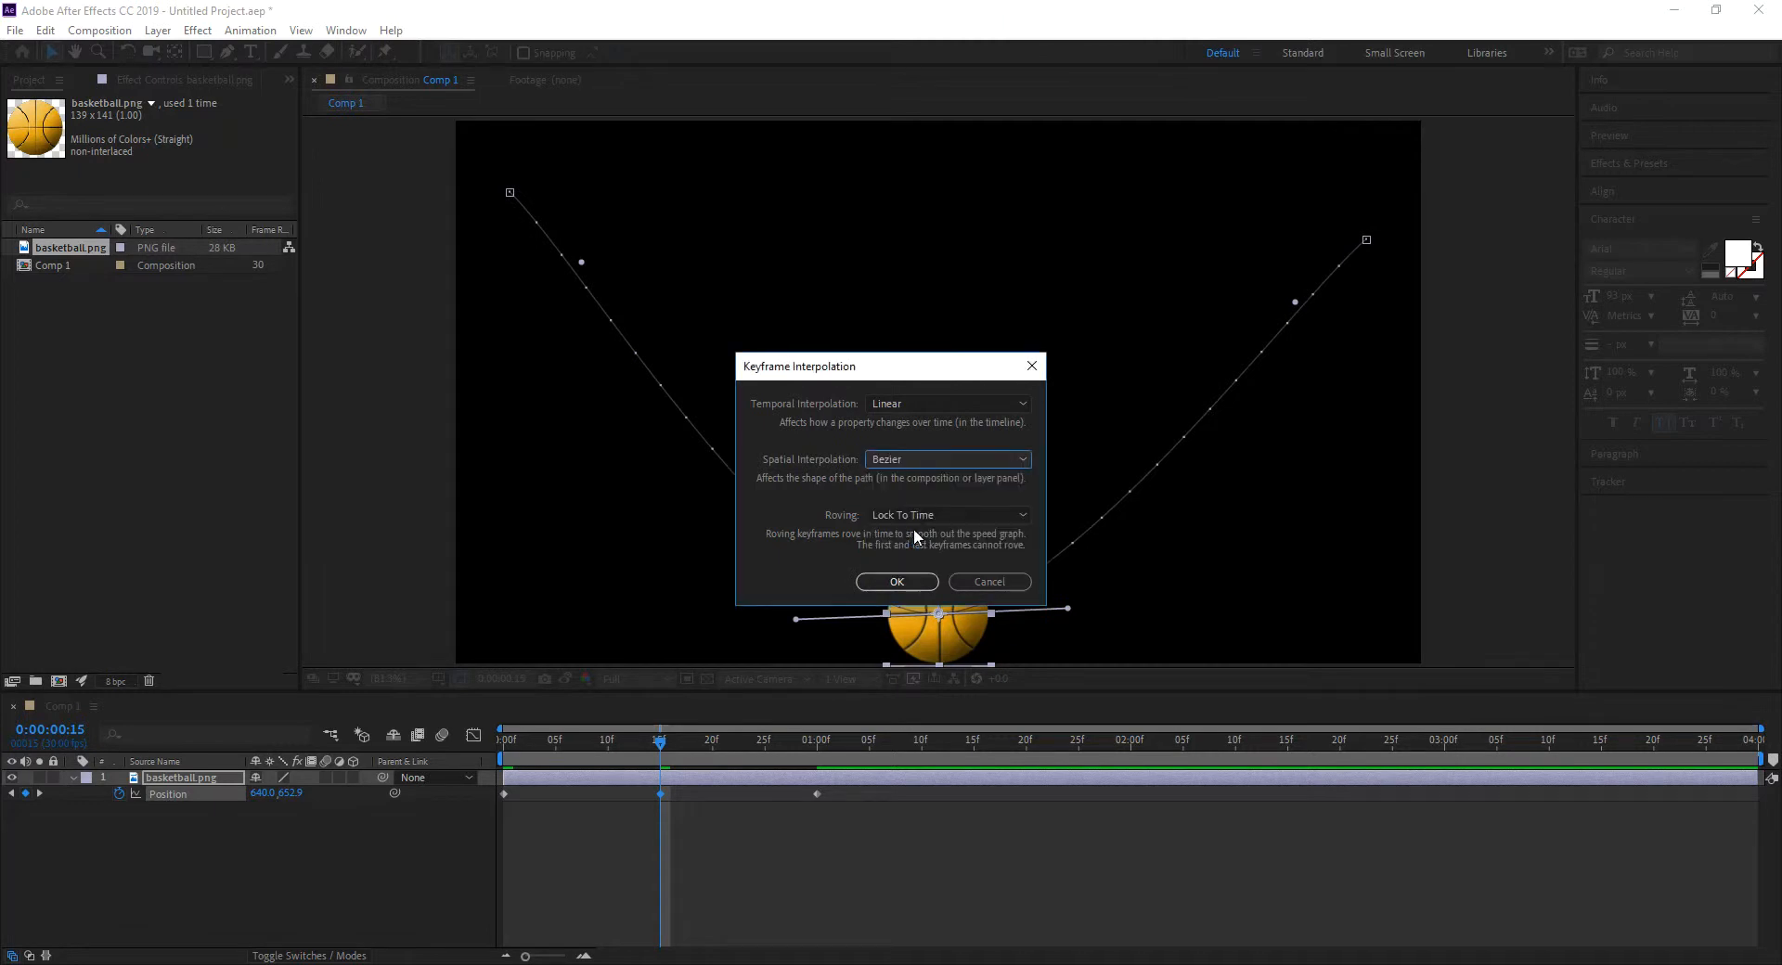
pyautogui.click(896, 581)
# - Pull both direction handles of the bottom keyframe steeply upward to give the motion path a sharp bounce point
pyautogui.moveTo(1067, 609); pyautogui.dragTo(1015, 452)
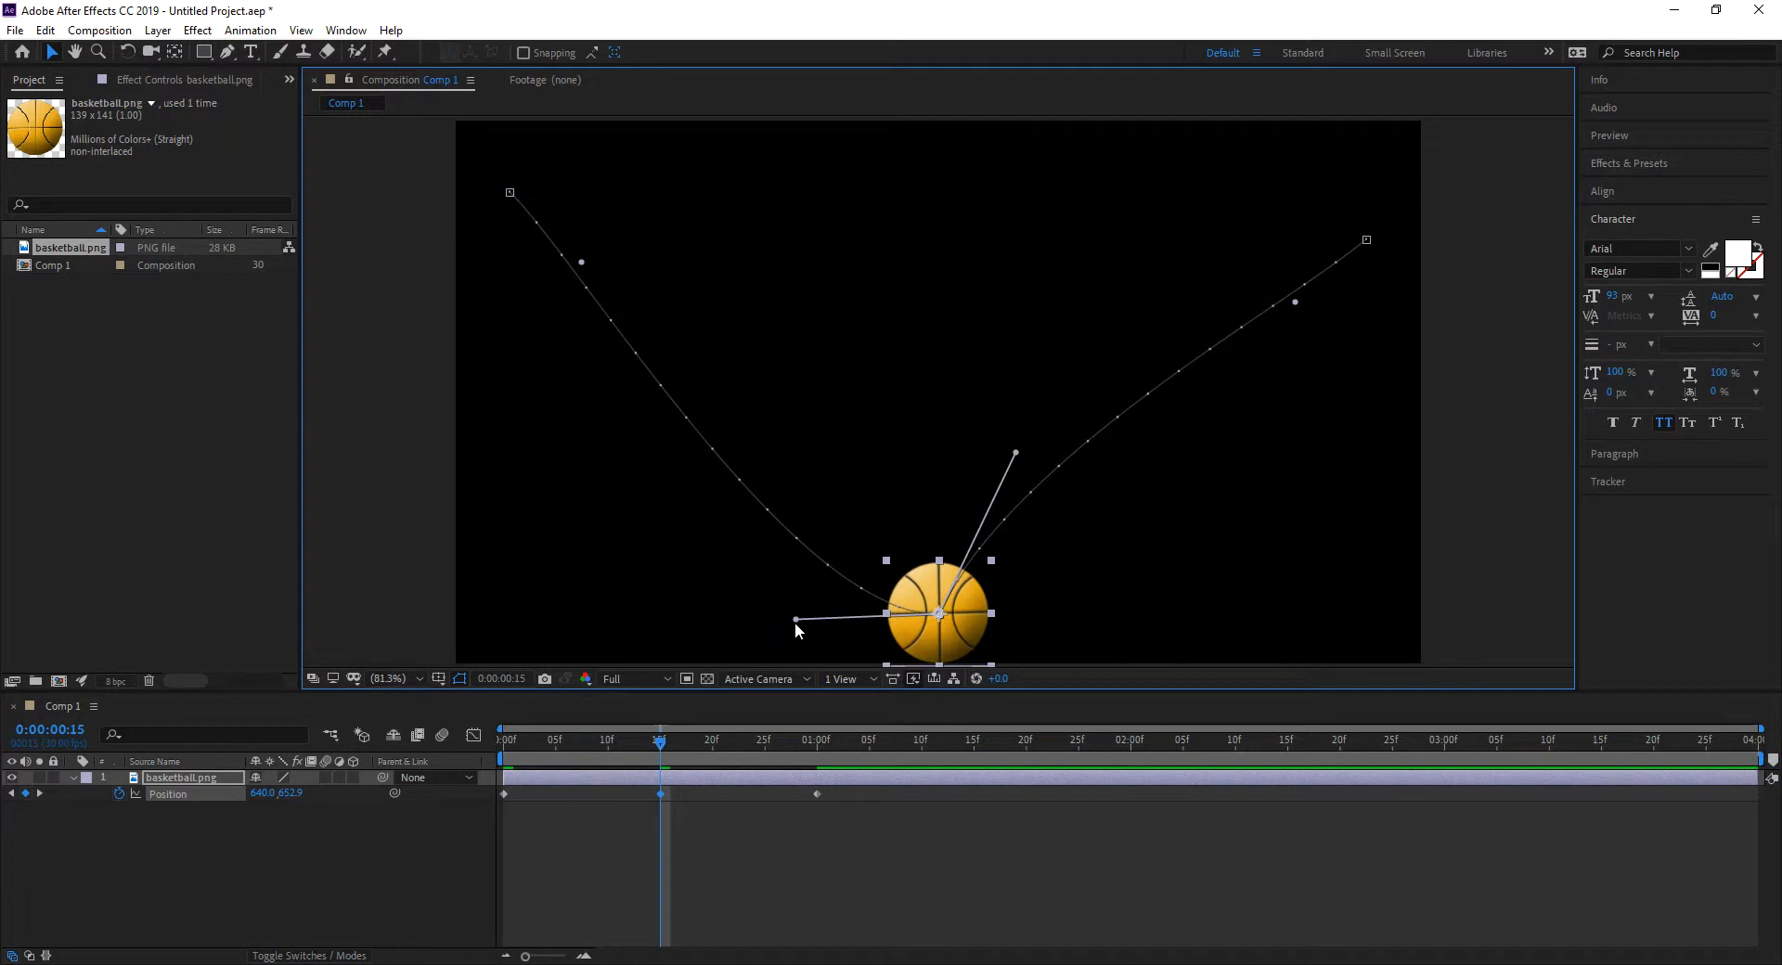
pyautogui.moveTo(795, 619); pyautogui.dragTo(877, 457)
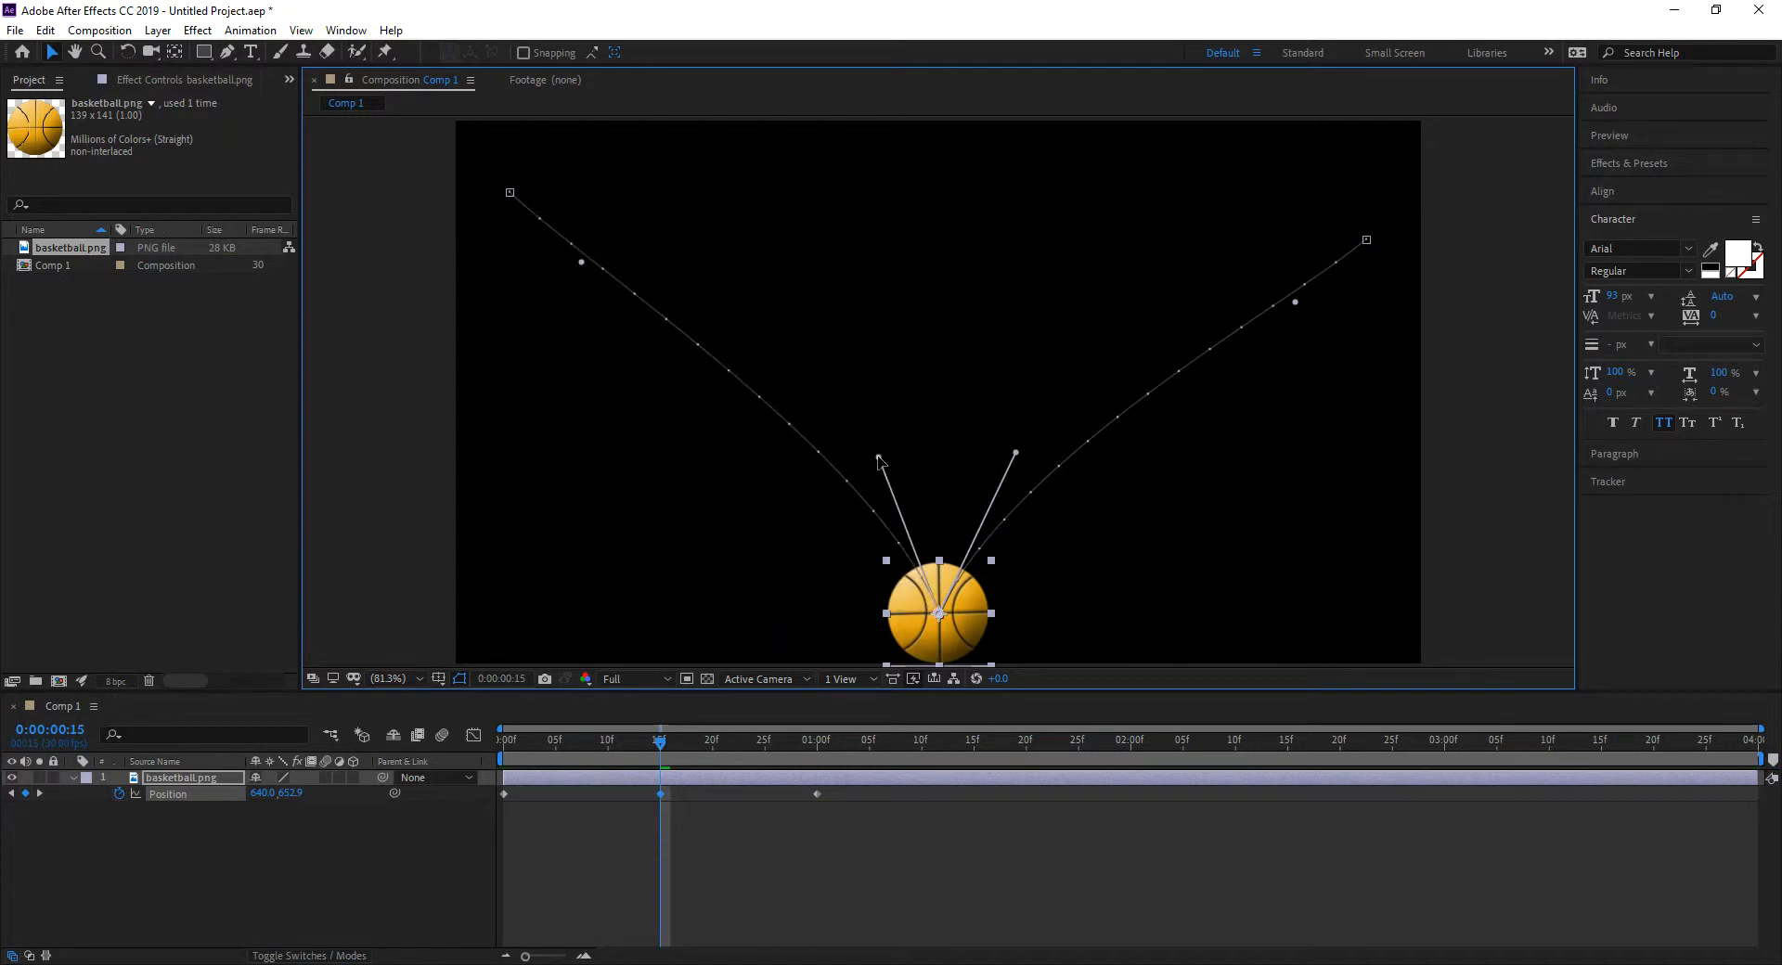
pyautogui.moveTo(1016, 453); pyautogui.dragTo(1009, 443)
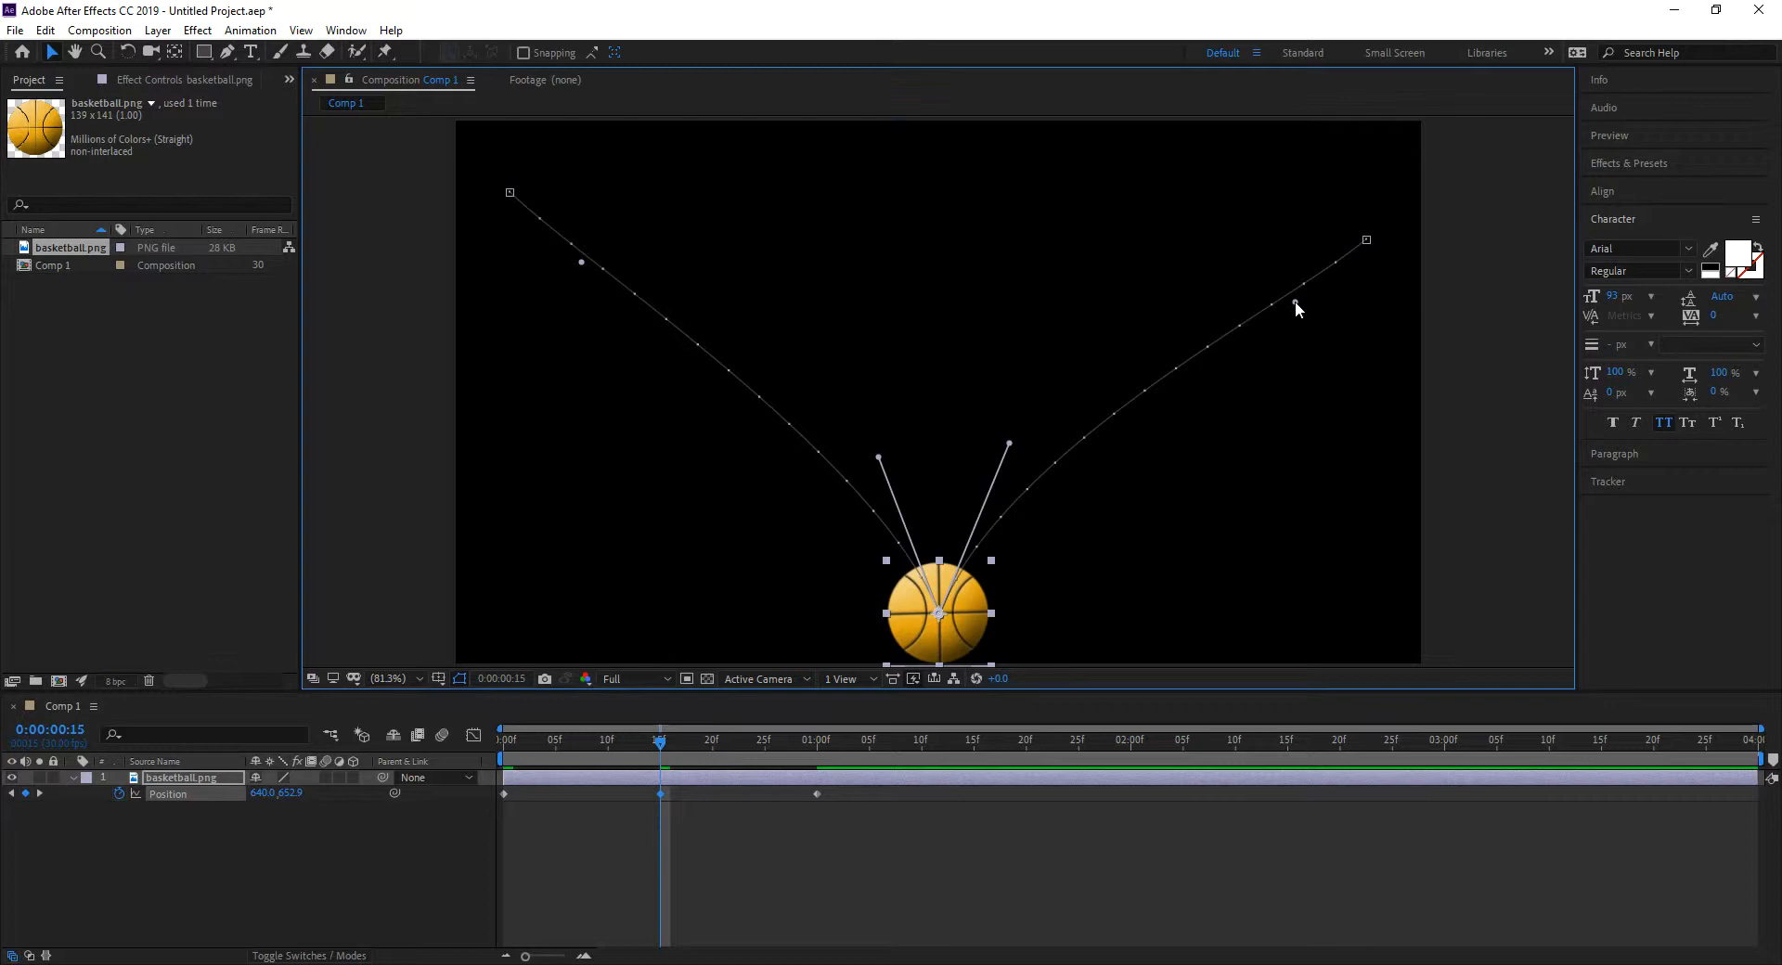
# - Extend the direction handles of the first and last motion path keyframes roughly horizontally inward to curve both sides into arcs
pyautogui.click(1365, 241)
pyautogui.click(510, 194)
pyautogui.moveTo(581, 263); pyautogui.dragTo(621, 196)
pyautogui.click(1365, 240)
pyautogui.moveTo(1365, 240); pyautogui.dragTo(1139, 244)
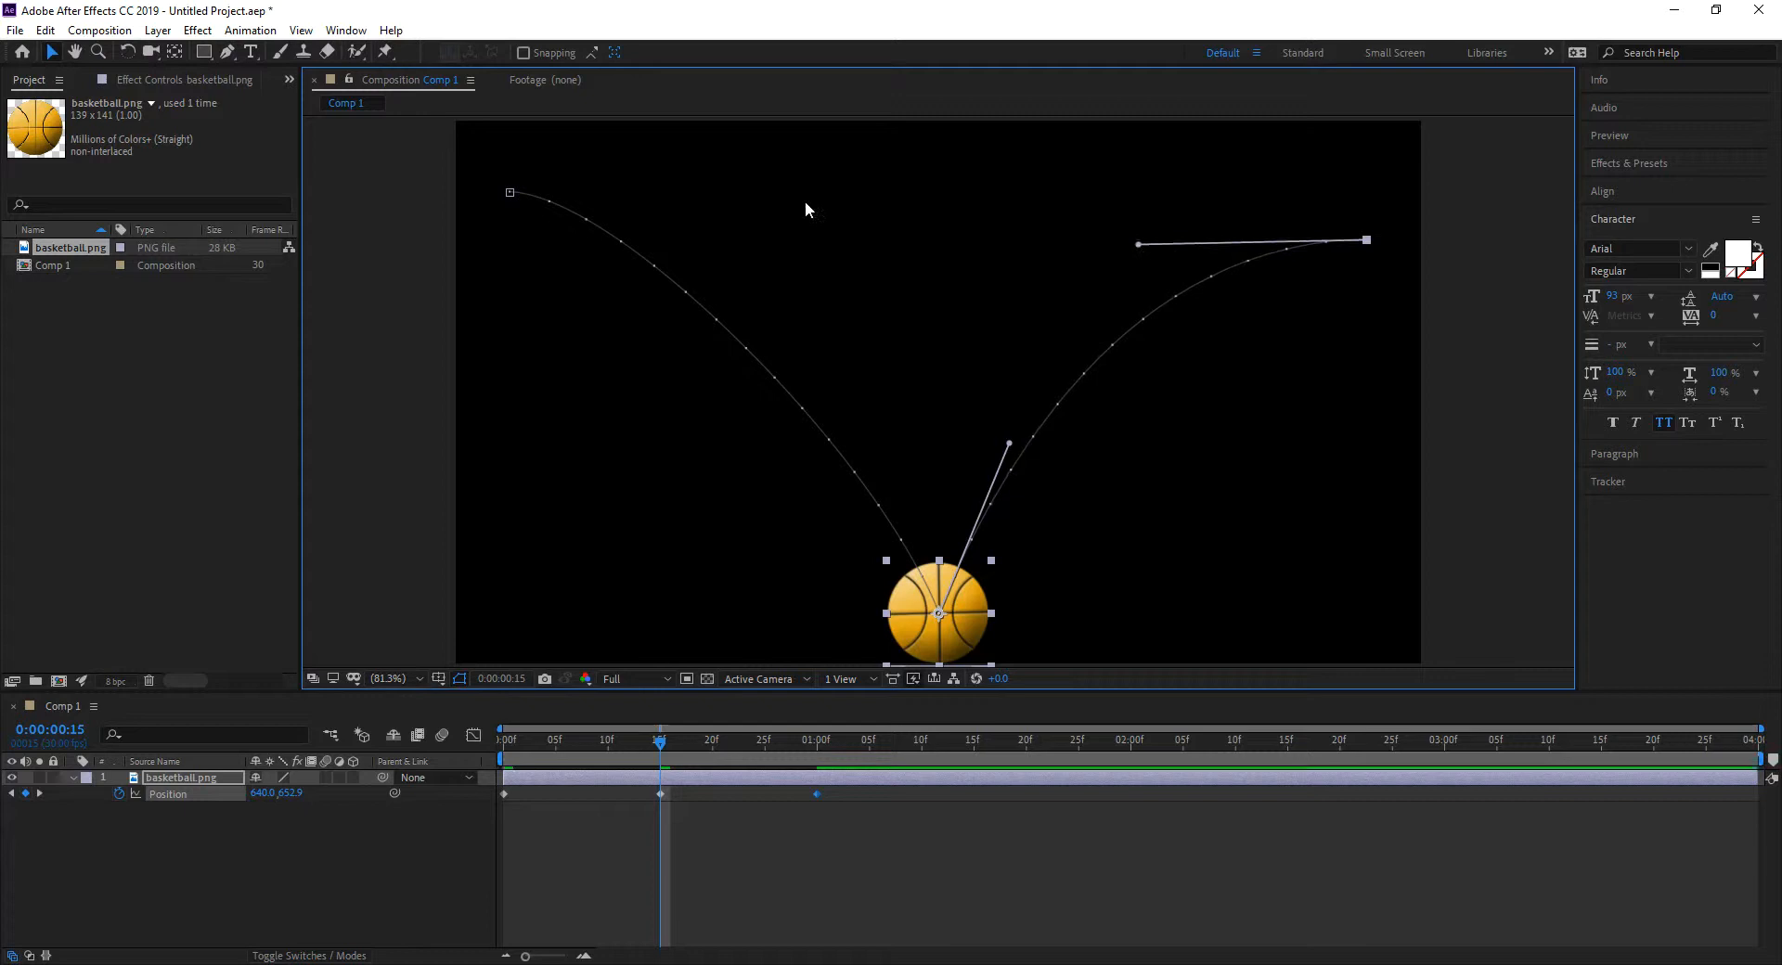
pyautogui.click(510, 193)
pyautogui.moveTo(621, 195); pyautogui.dragTo(642, 193)
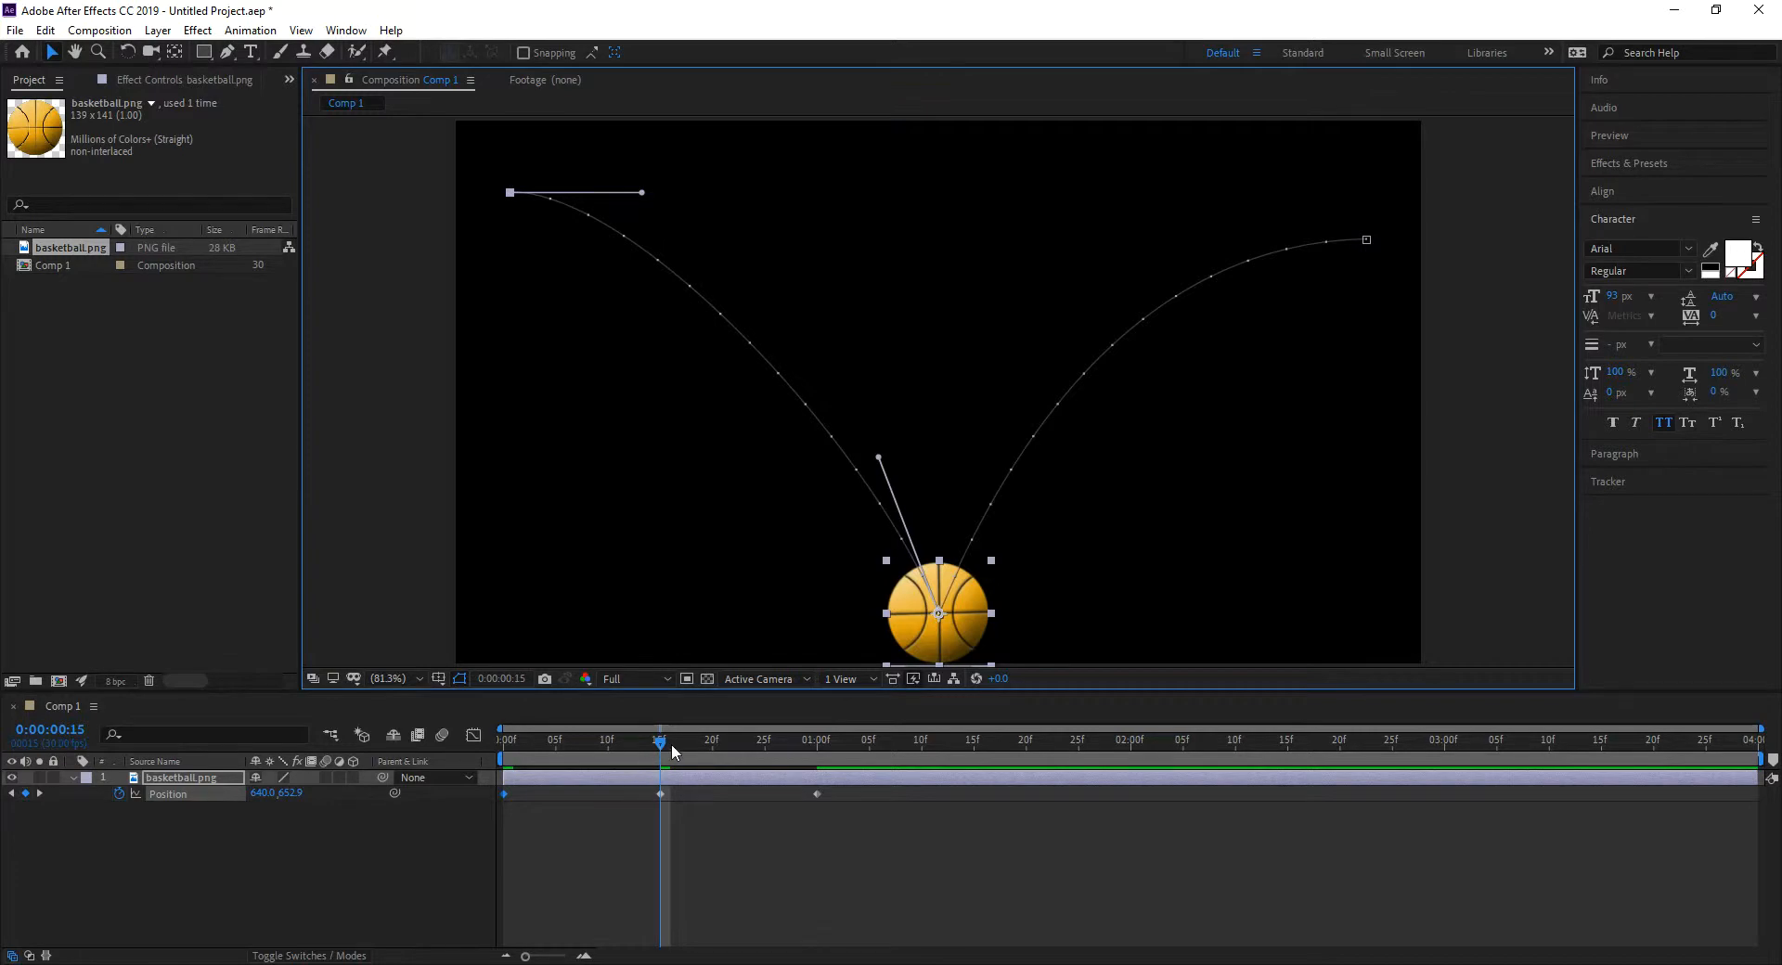
# - End the work area at 0:00:01:00, the time of the last Position keyframe, and preview the bounce
pyautogui.click(818, 742)
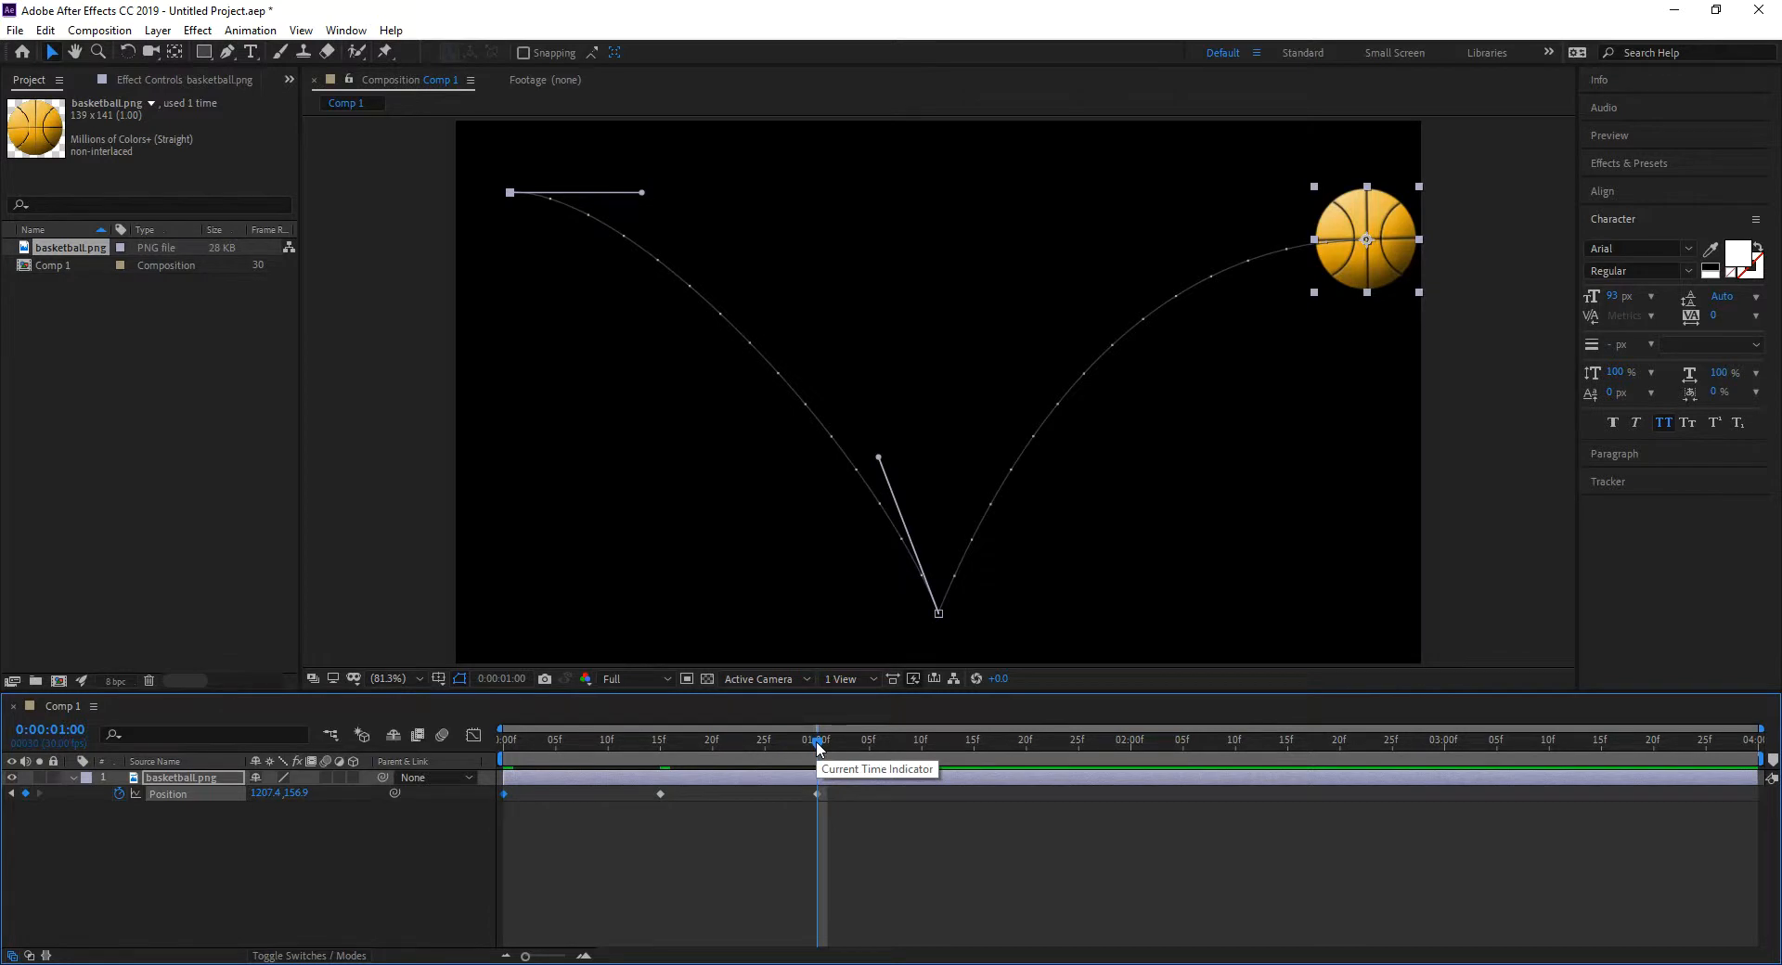
pyautogui.hotkey('alt', '[')
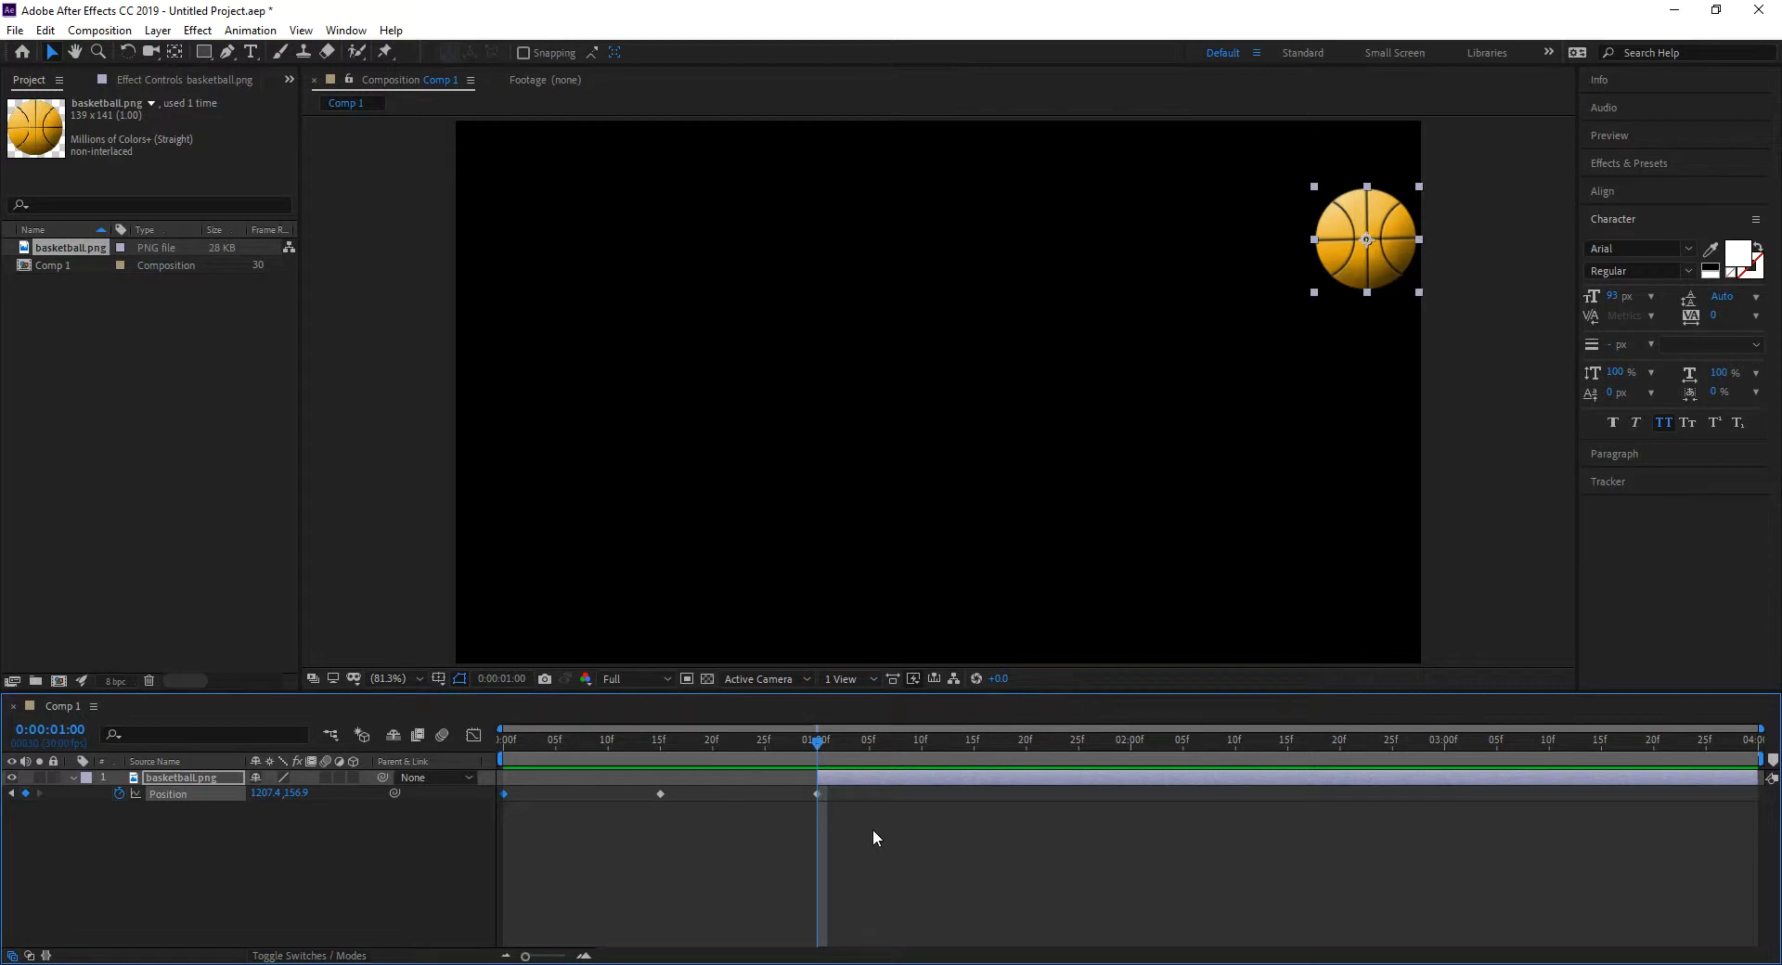
pyautogui.hotkey('ctrl', 'z')
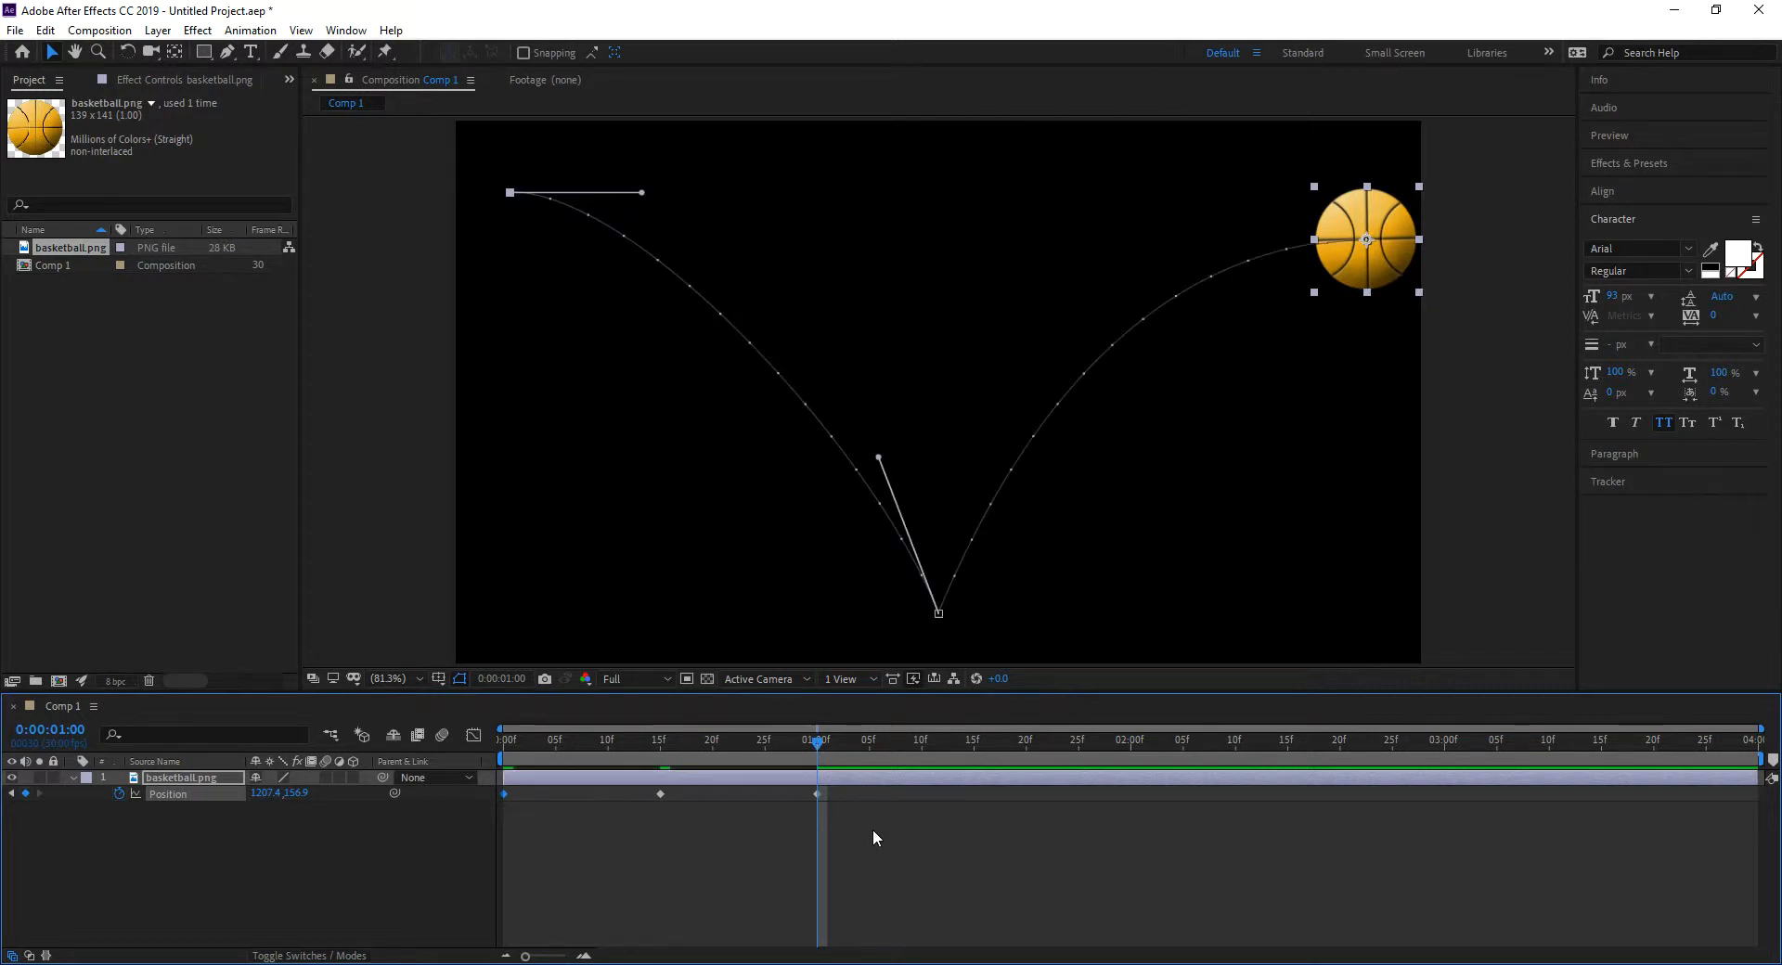
pyautogui.press('n')
pyautogui.press('space')
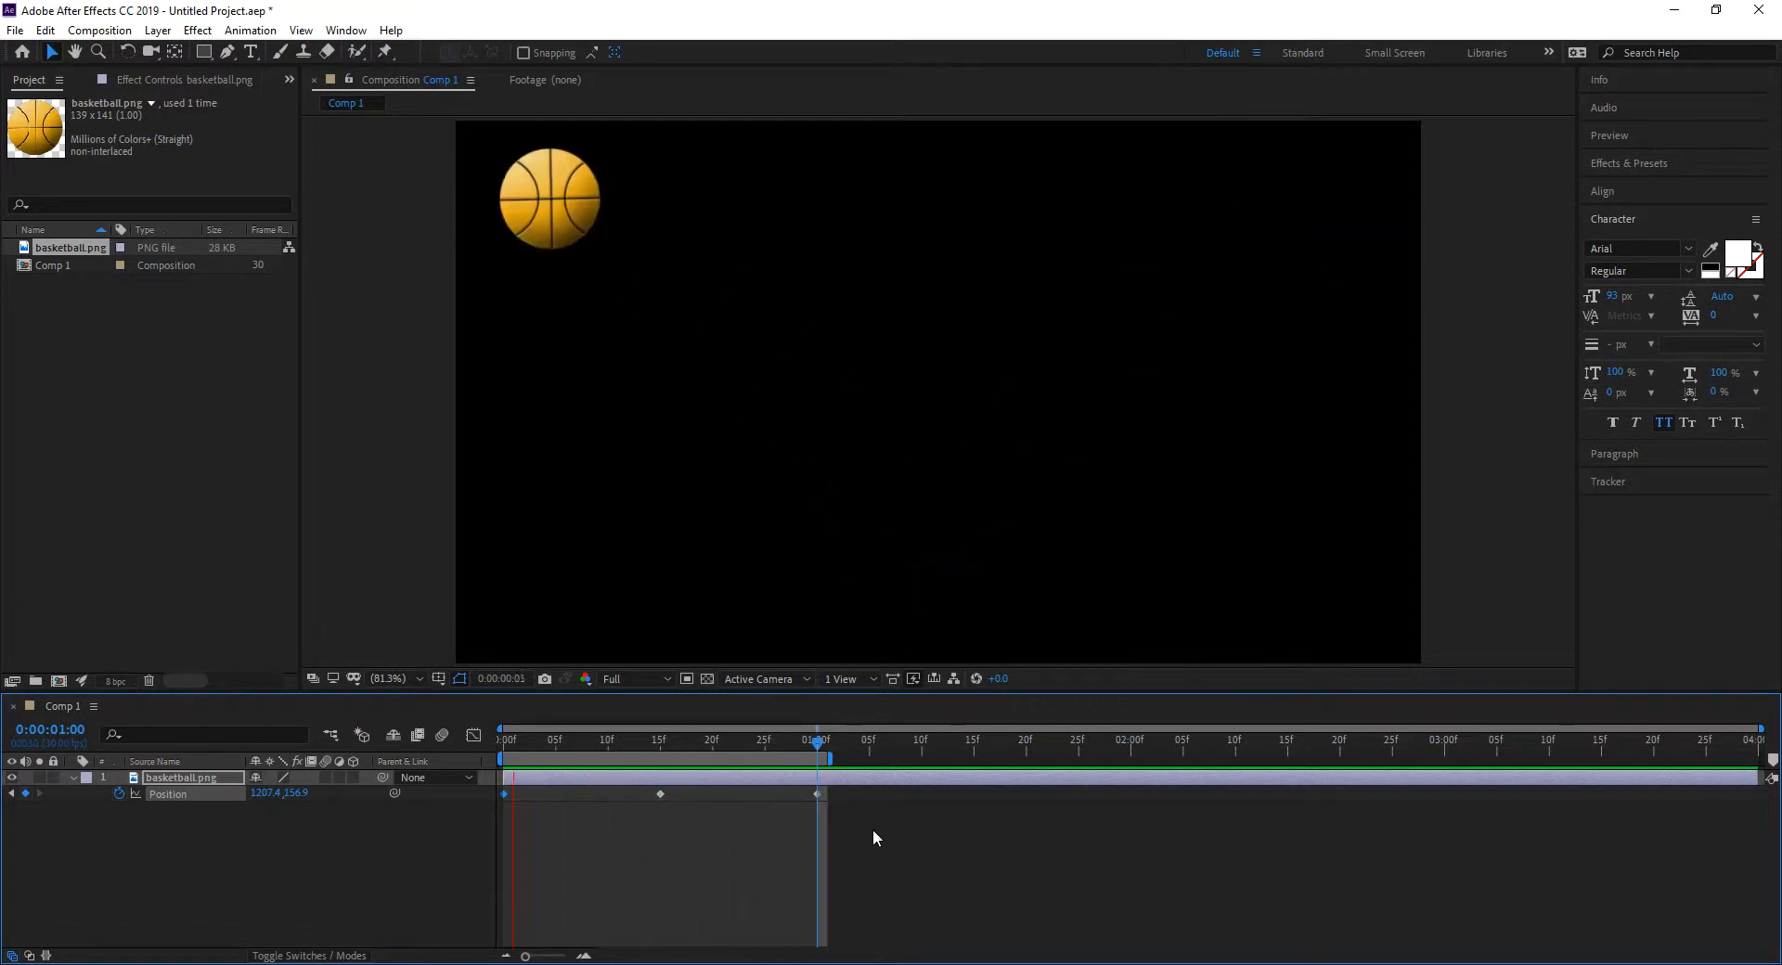
pyautogui.press('space')
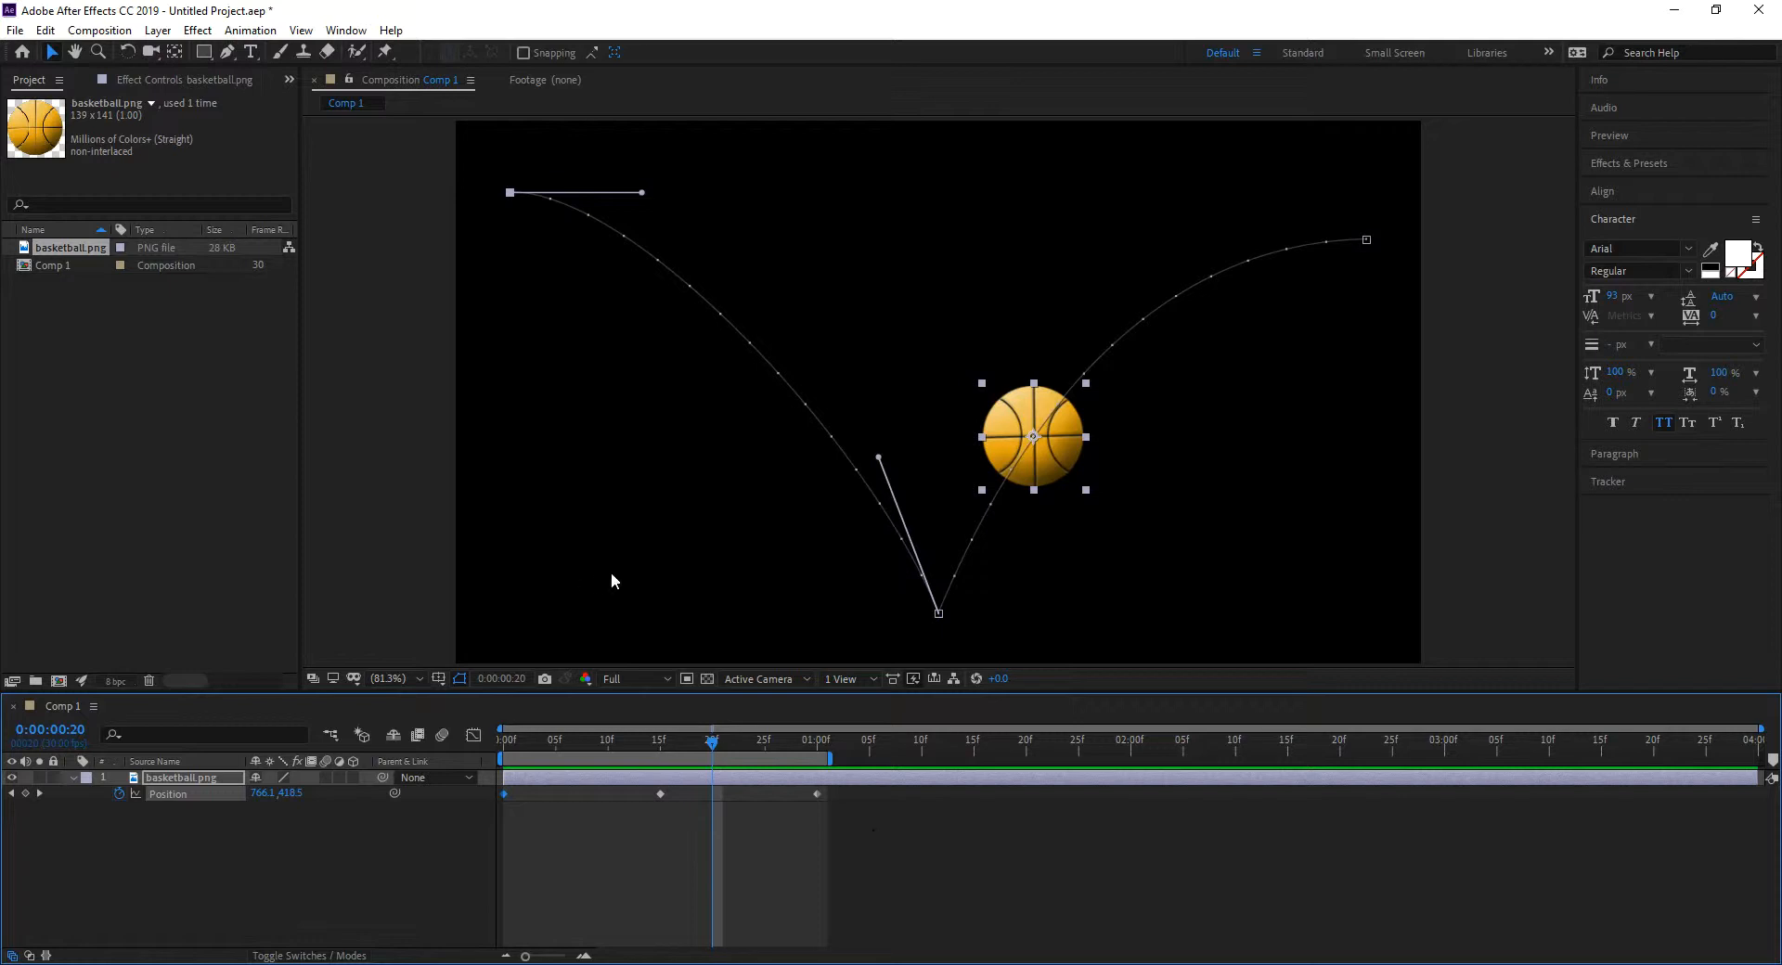
# - Lengthen the first motion path keyframe's direction handle slightly and scrub through the fall to frame 15
pyautogui.moveTo(642, 197); pyautogui.dragTo(665, 196)
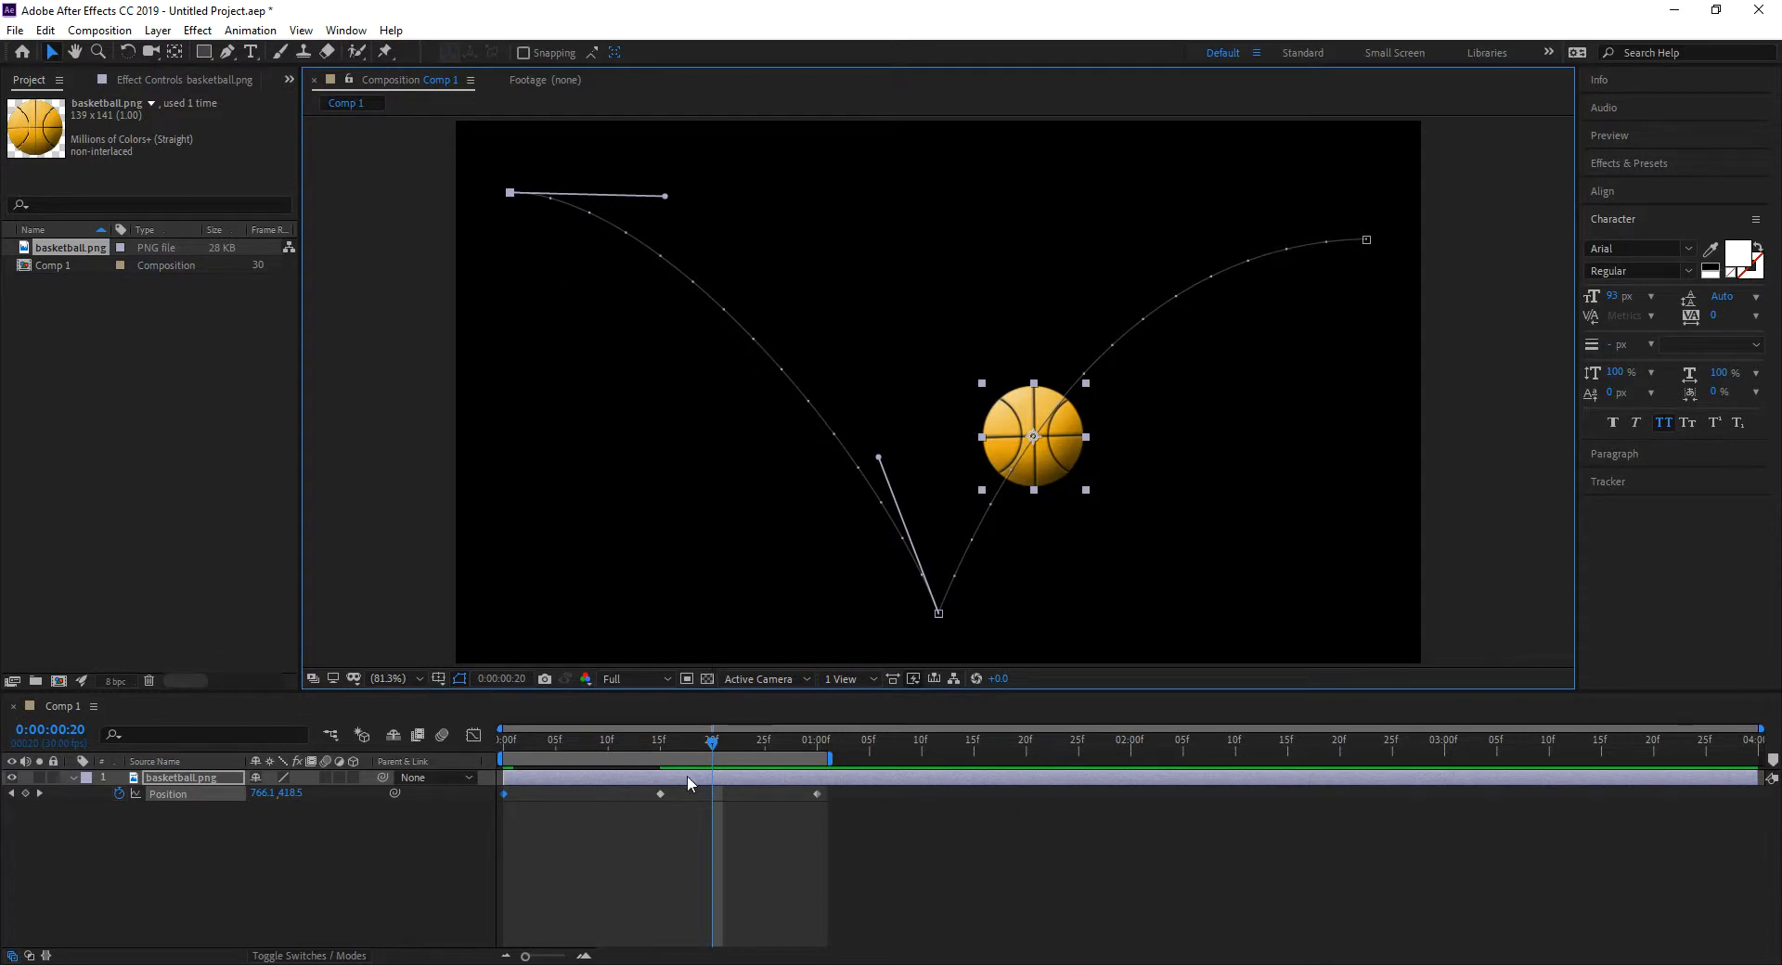
pyautogui.moveTo(713, 747); pyautogui.dragTo(586, 766)
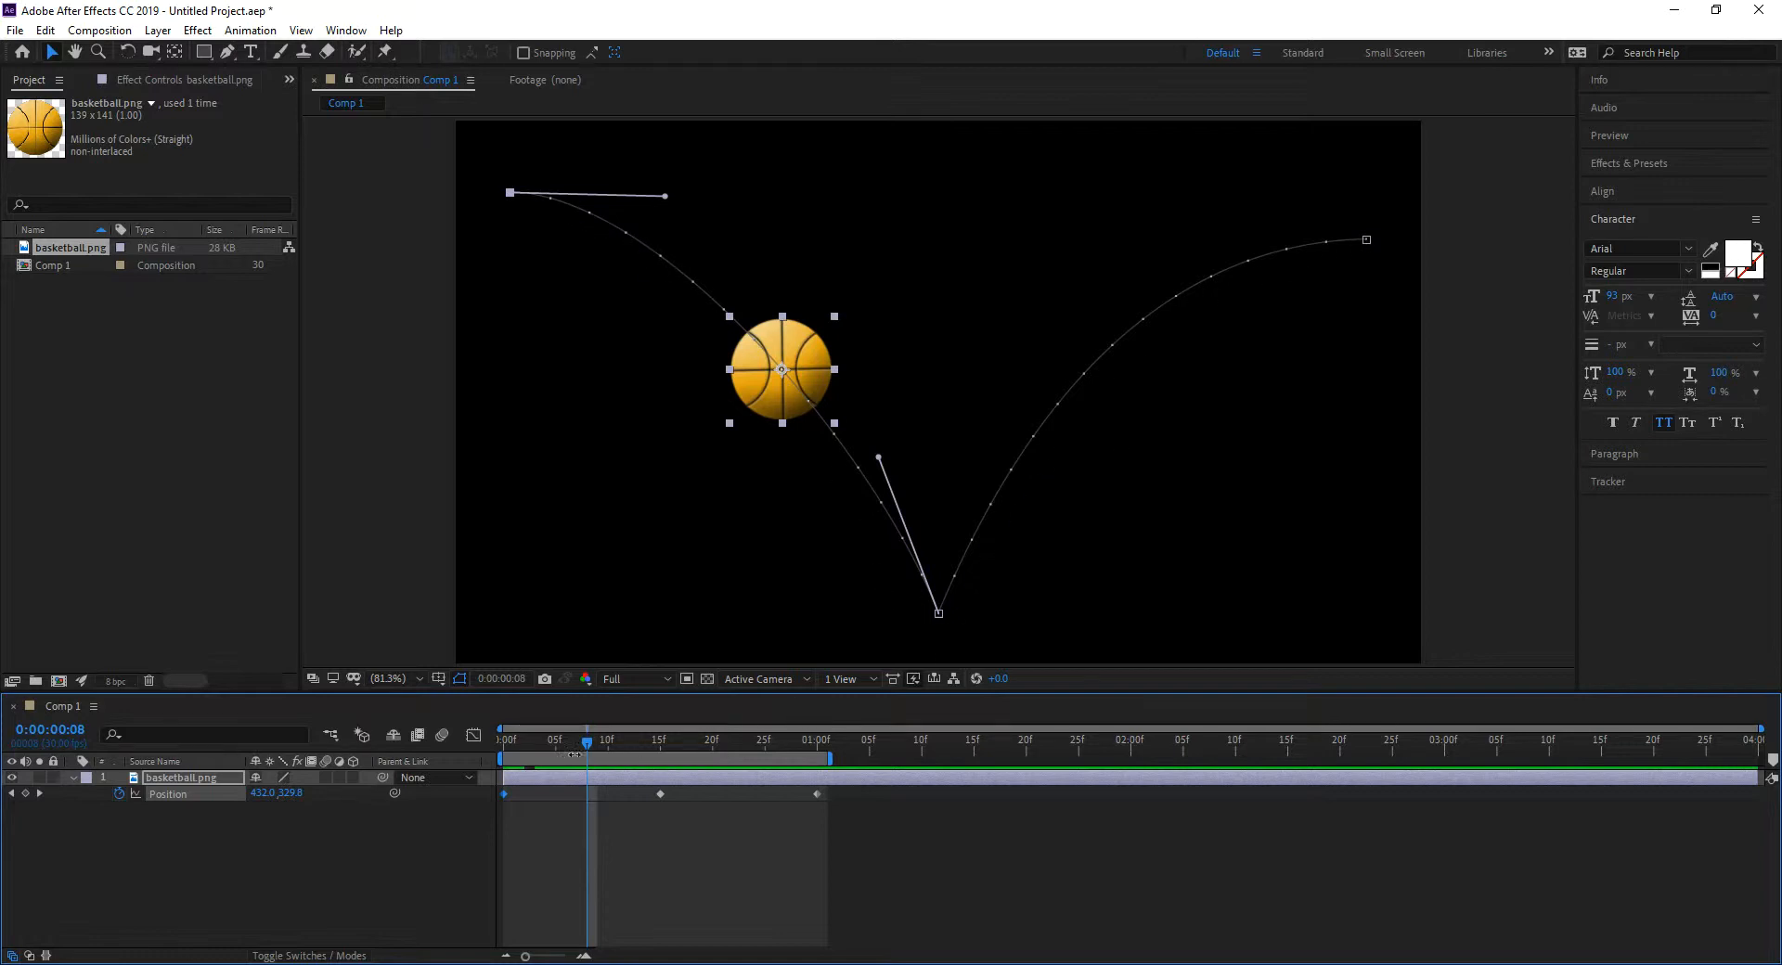
pyautogui.moveTo(586, 743); pyautogui.dragTo(660, 744)
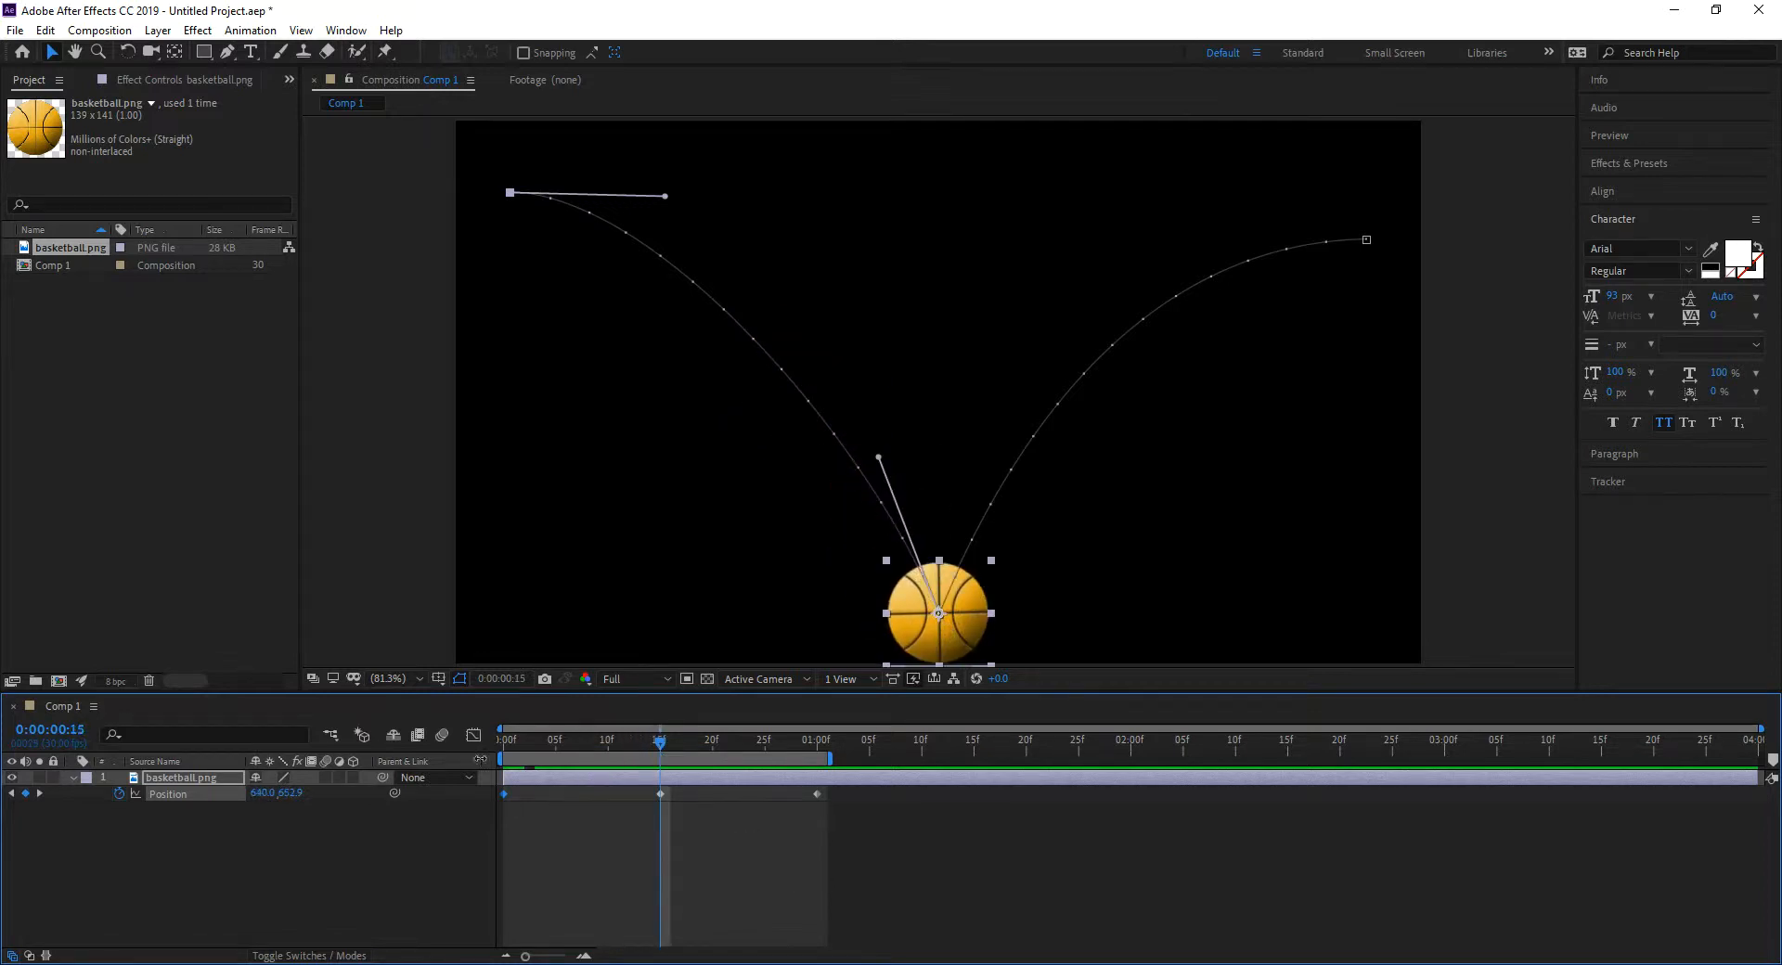
# - Show the three Position keyframes in an enlarged Graph Editor and select the frame 15 and last keyframes
pyautogui.moveTo(855, 814); pyautogui.dragTo(489, 791)
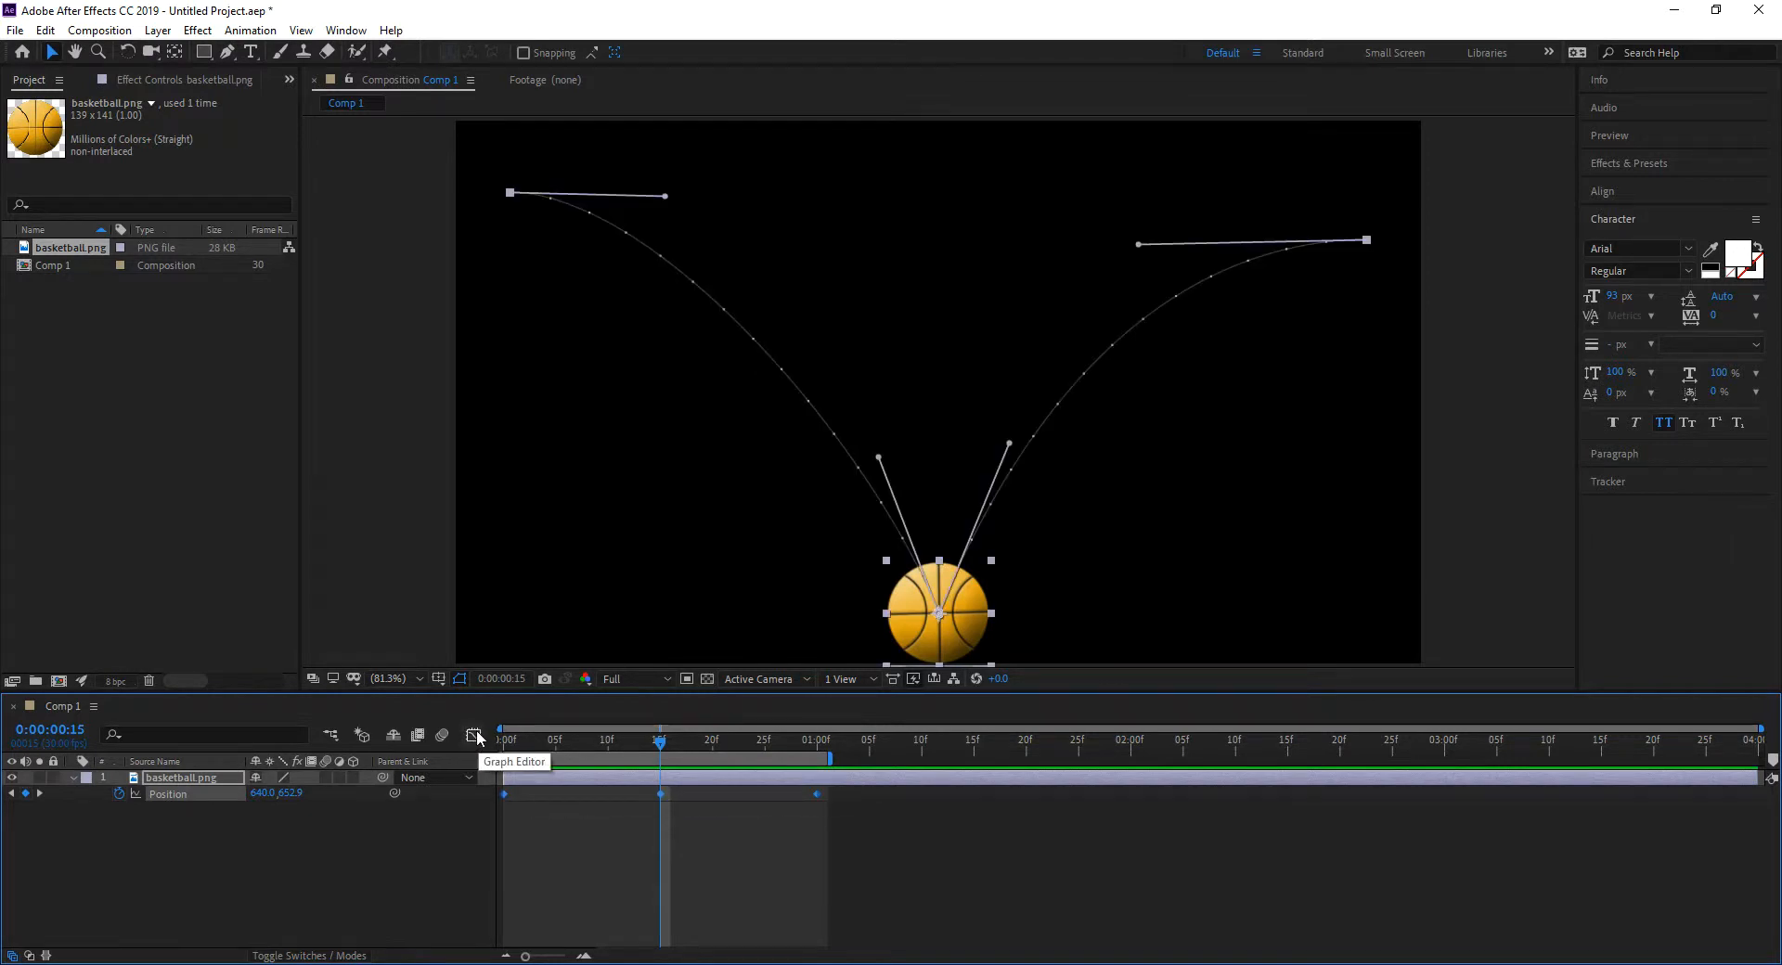
pyautogui.click(475, 737)
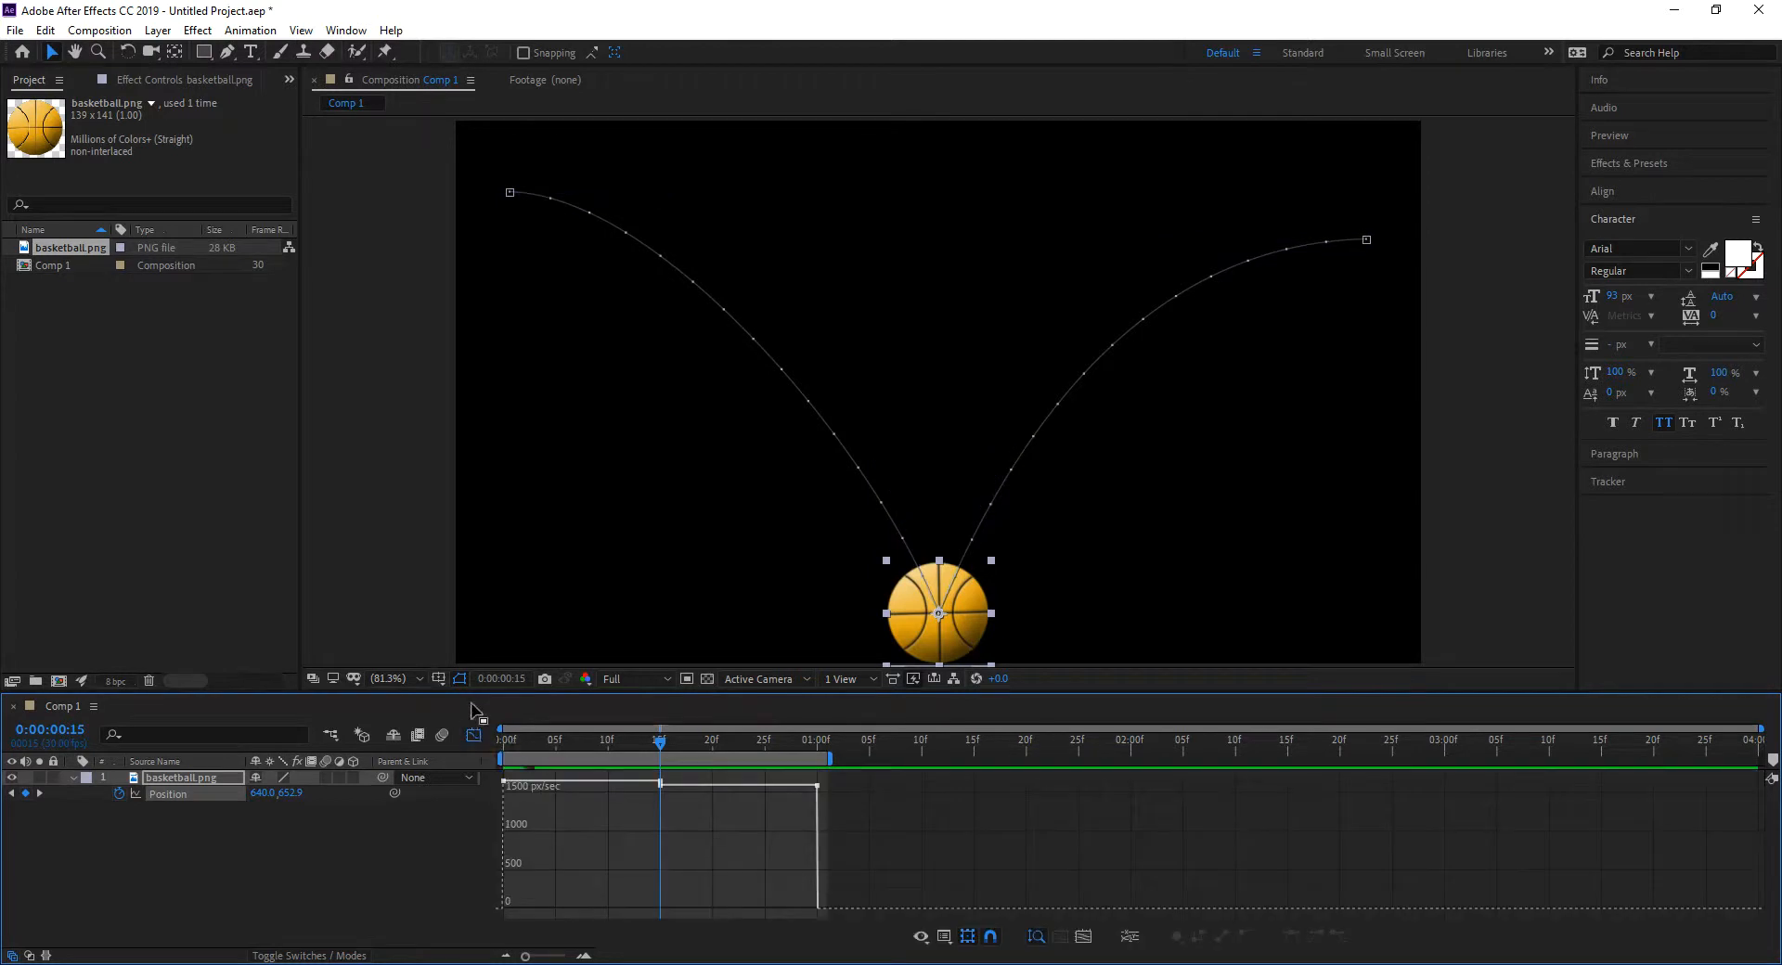
pyautogui.moveTo(471, 693); pyautogui.dragTo(482, 569)
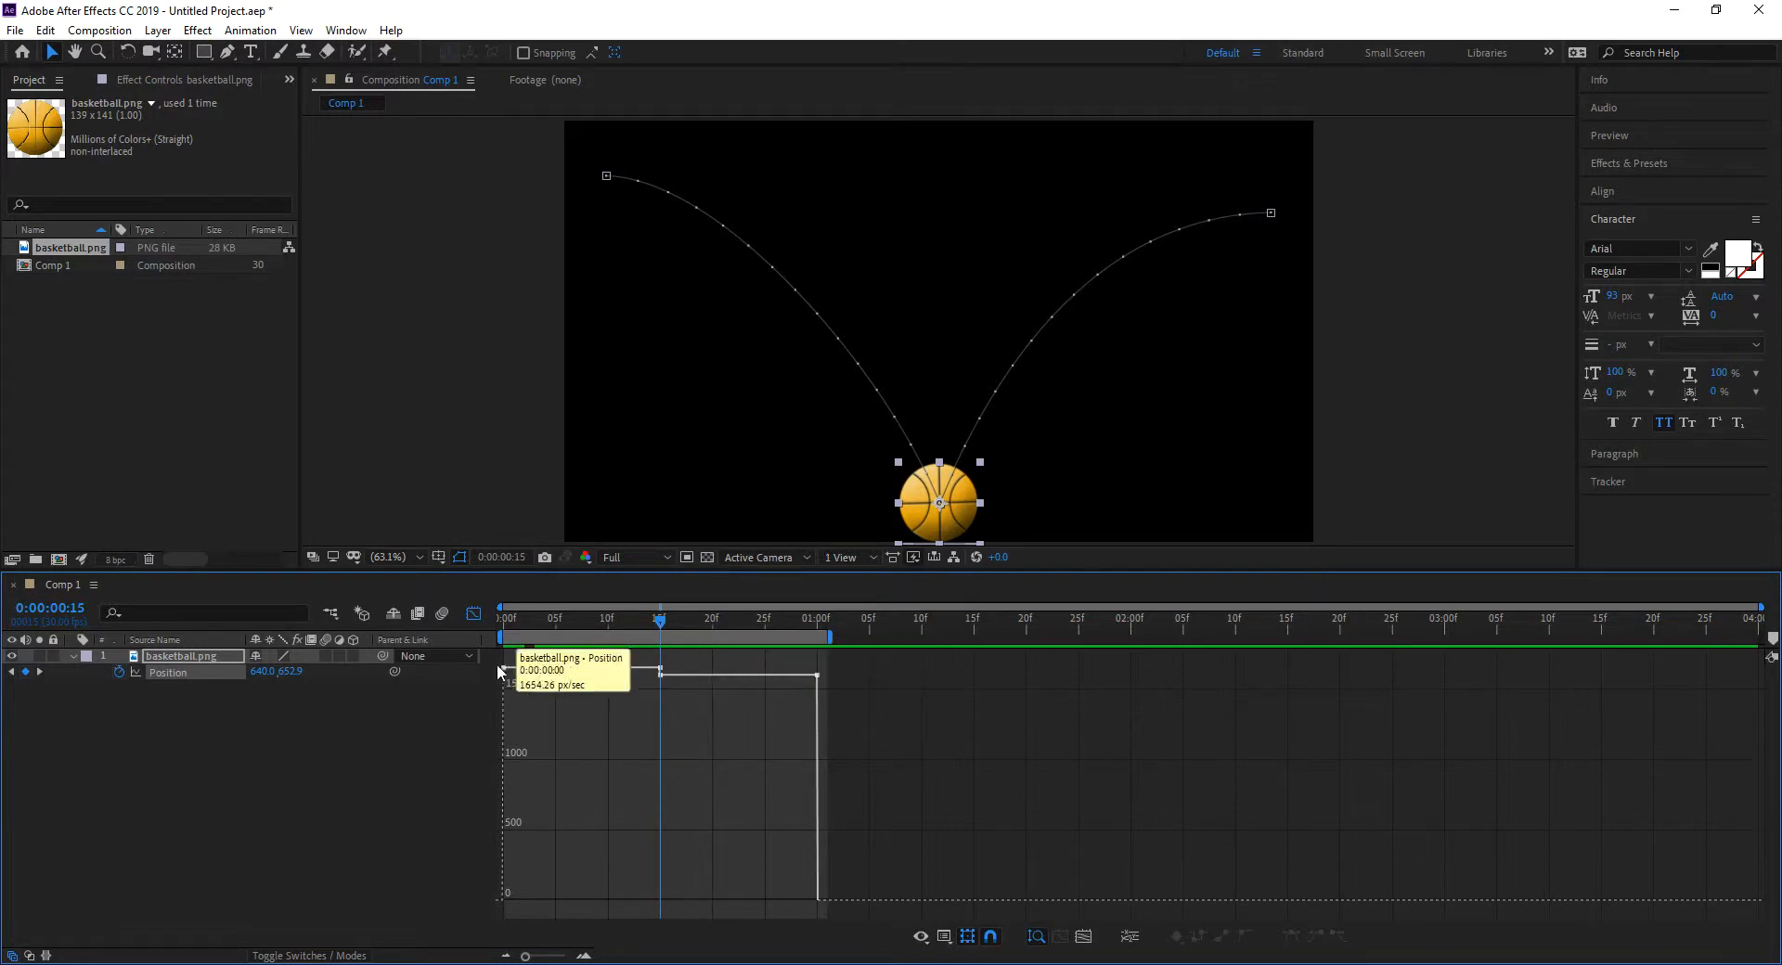
pyautogui.moveTo(815, 696); pyautogui.dragTo(499, 726)
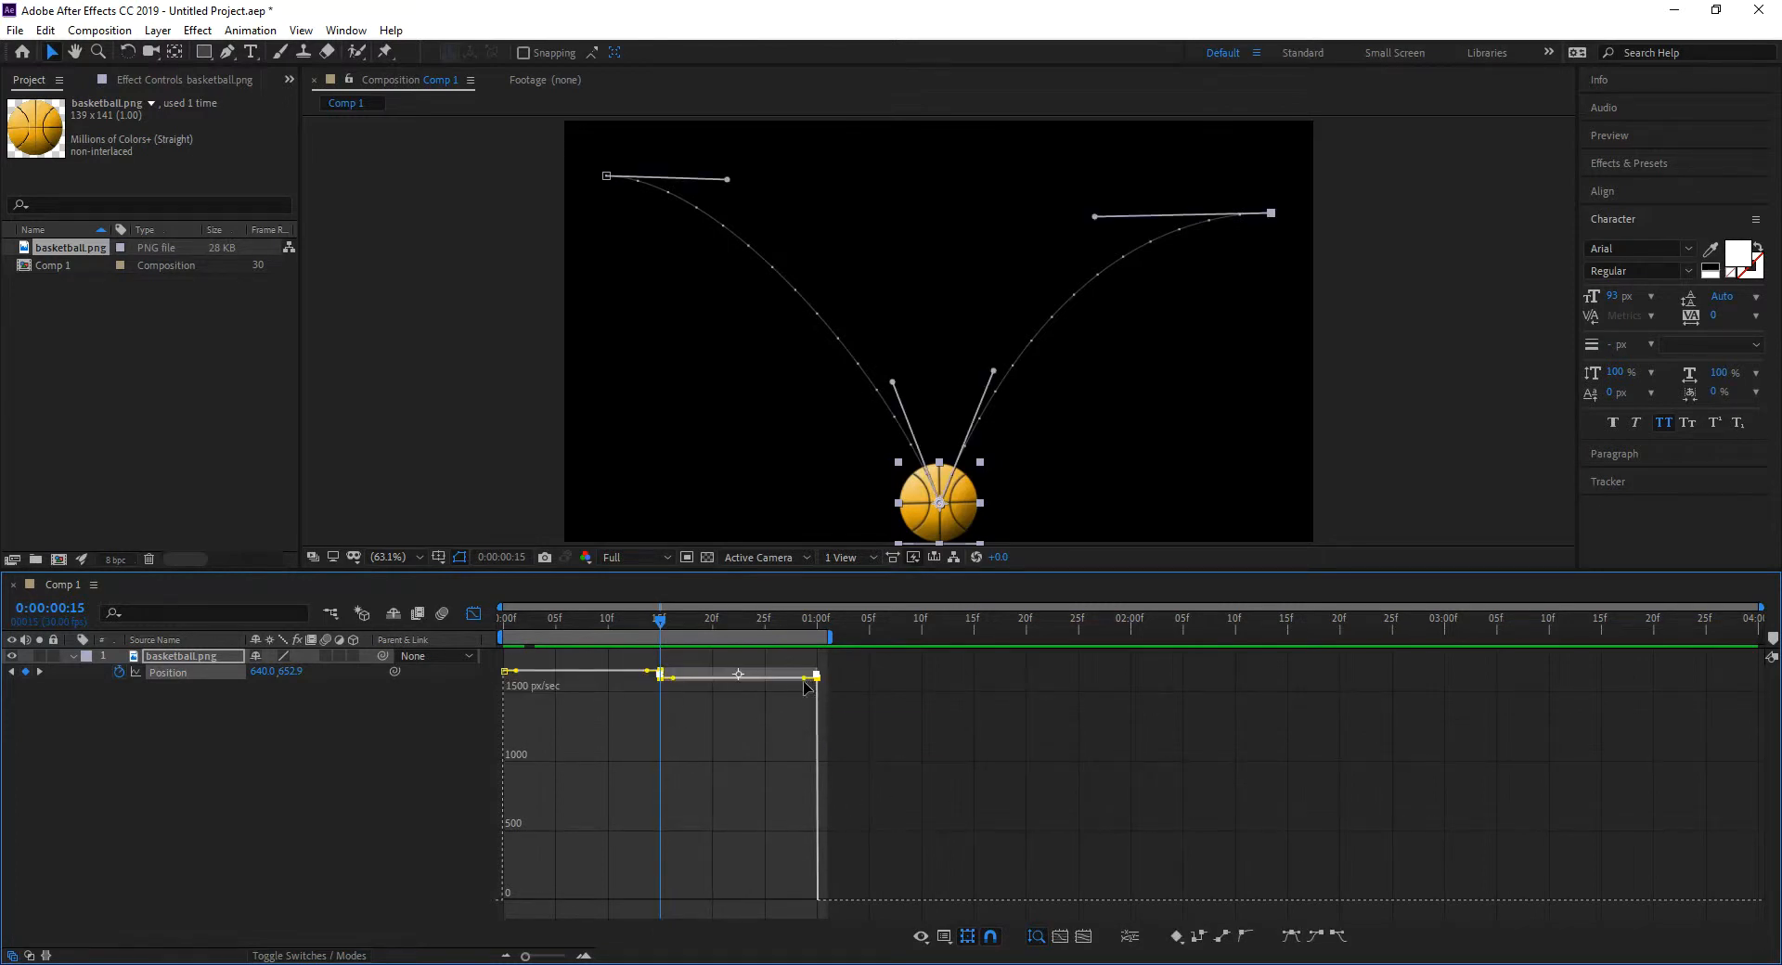
# - Examine the Position value graph and return to the speed graph
pyautogui.click(945, 938)
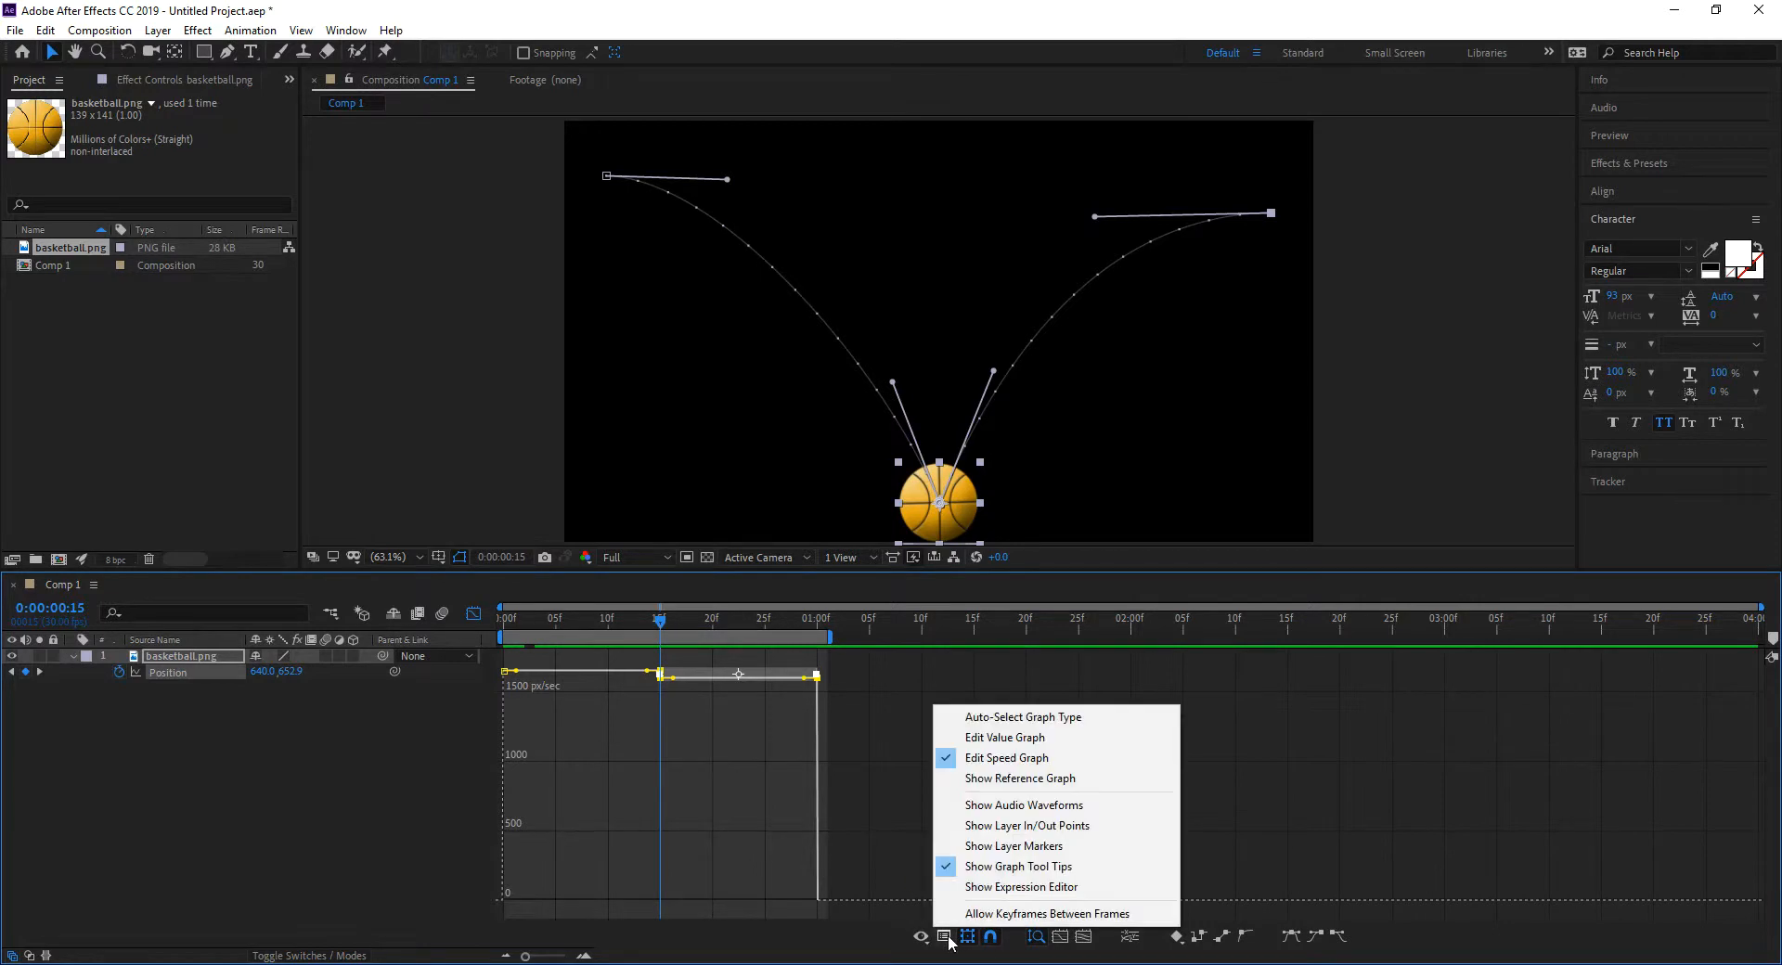
pyautogui.click(1013, 738)
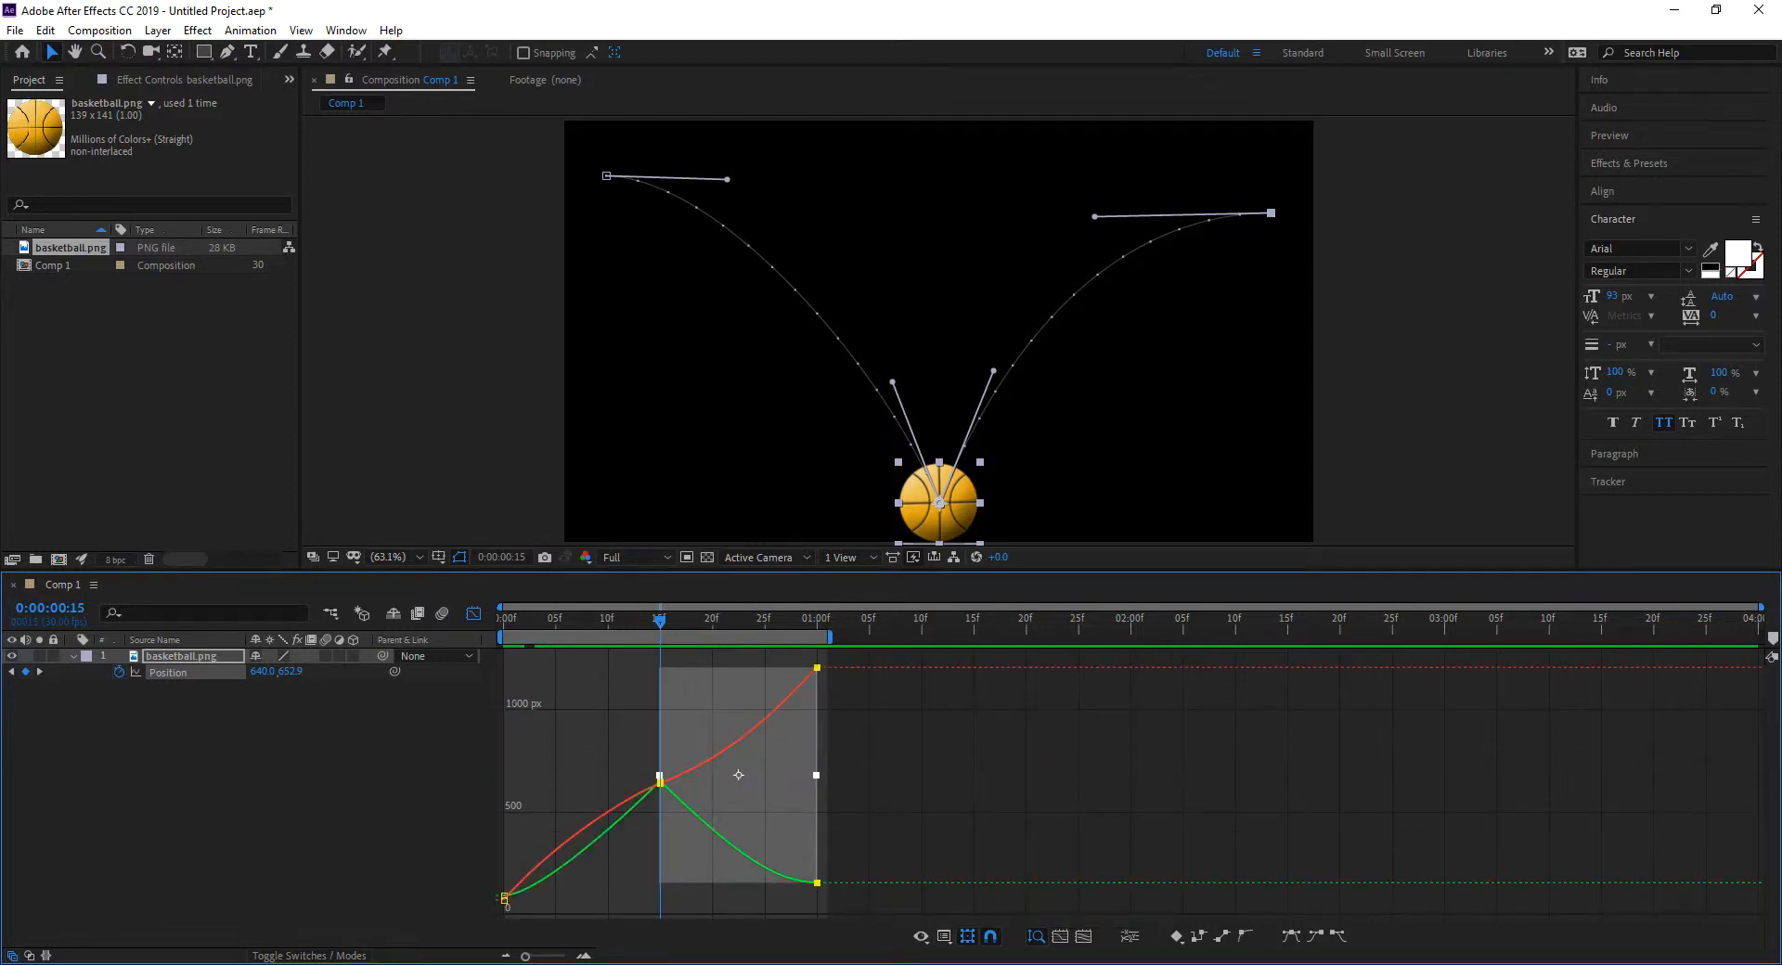
pyautogui.click(944, 936)
pyautogui.click(999, 760)
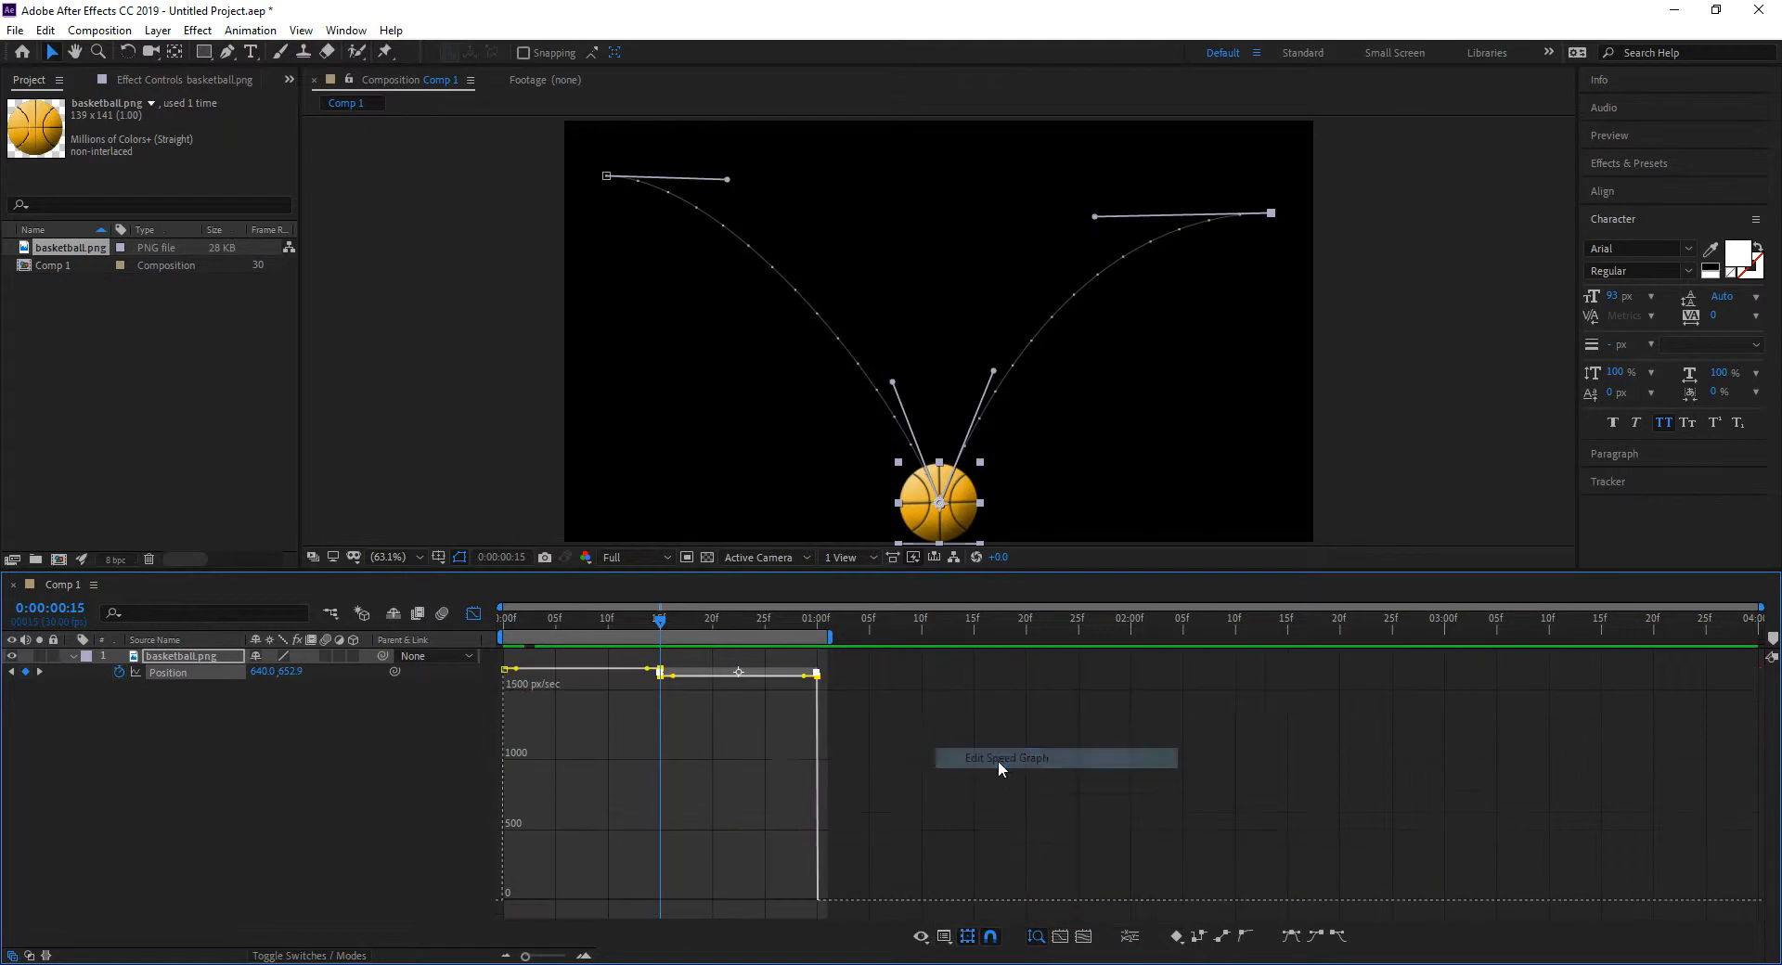
# - Try lowering the incoming speed of the frame 15 and last Position keyframes together
pyautogui.moveTo(806, 682); pyautogui.dragTo(796, 706)
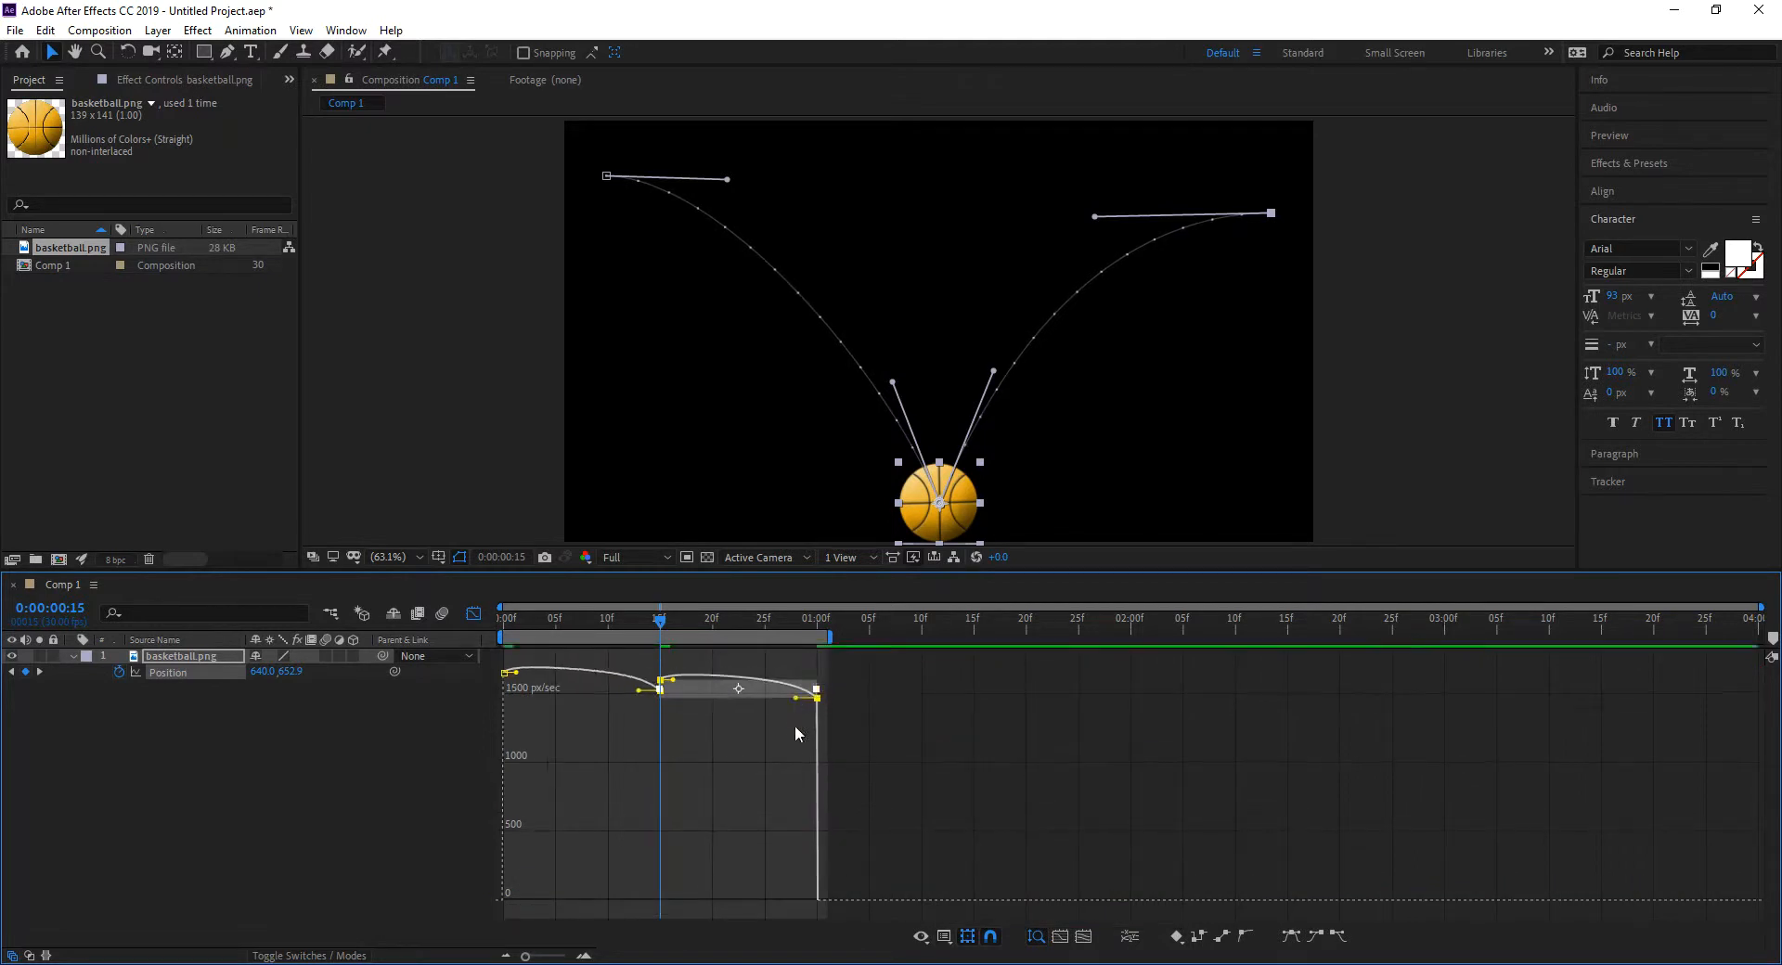
pyautogui.hotkey('ctrl', 'z')
pyautogui.click(868, 759)
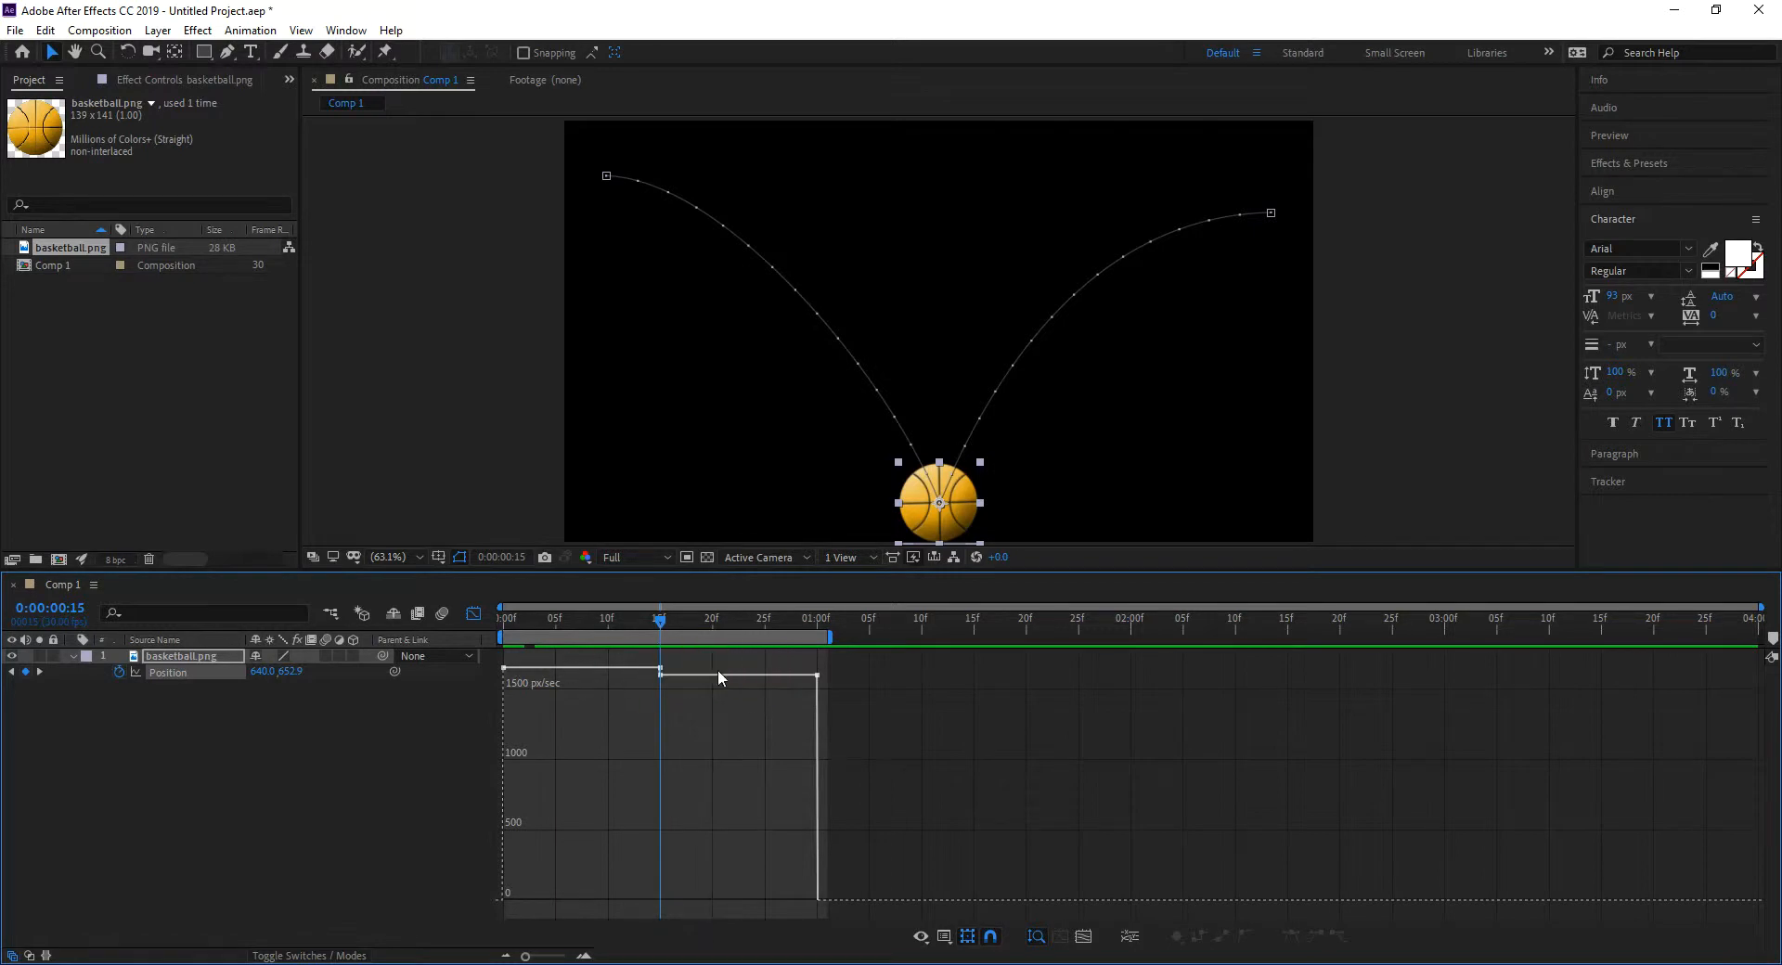
# - Reshape the rebound's speed curve with a short outgoing handle at frame 15 and a long ease down to 0 px/sec at the last keyframe
pyautogui.doubleClick(660, 675)
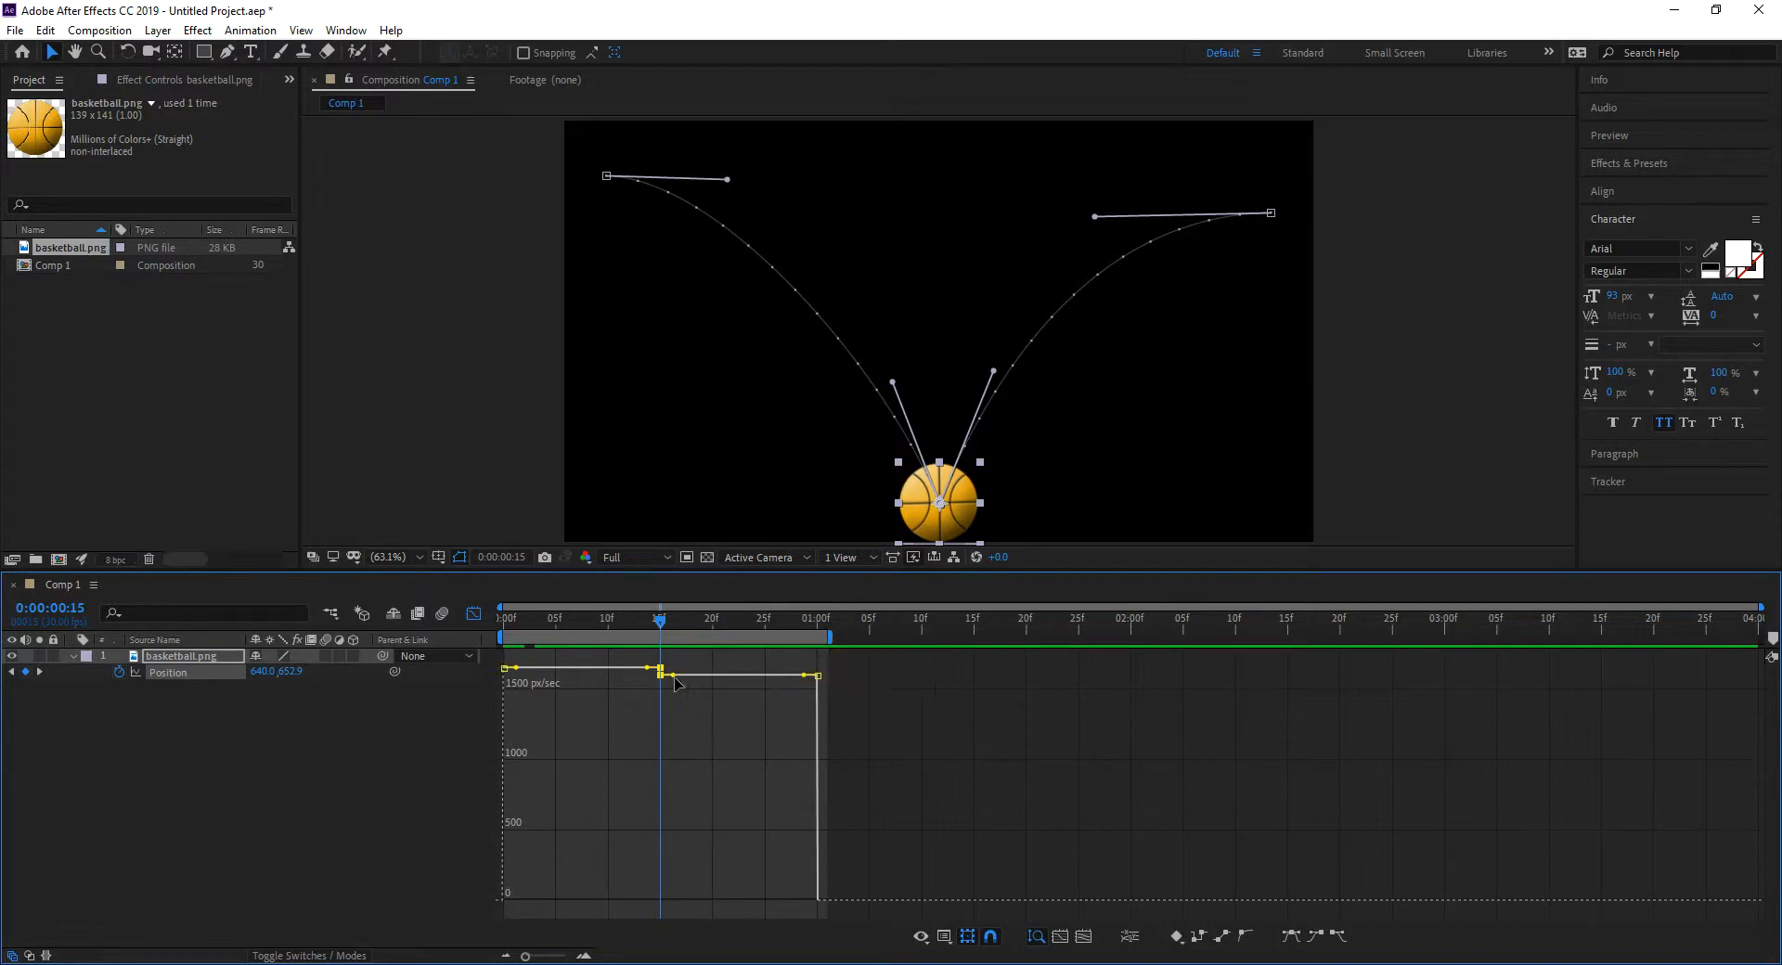
pyautogui.moveTo(672, 676); pyautogui.dragTo(676, 759)
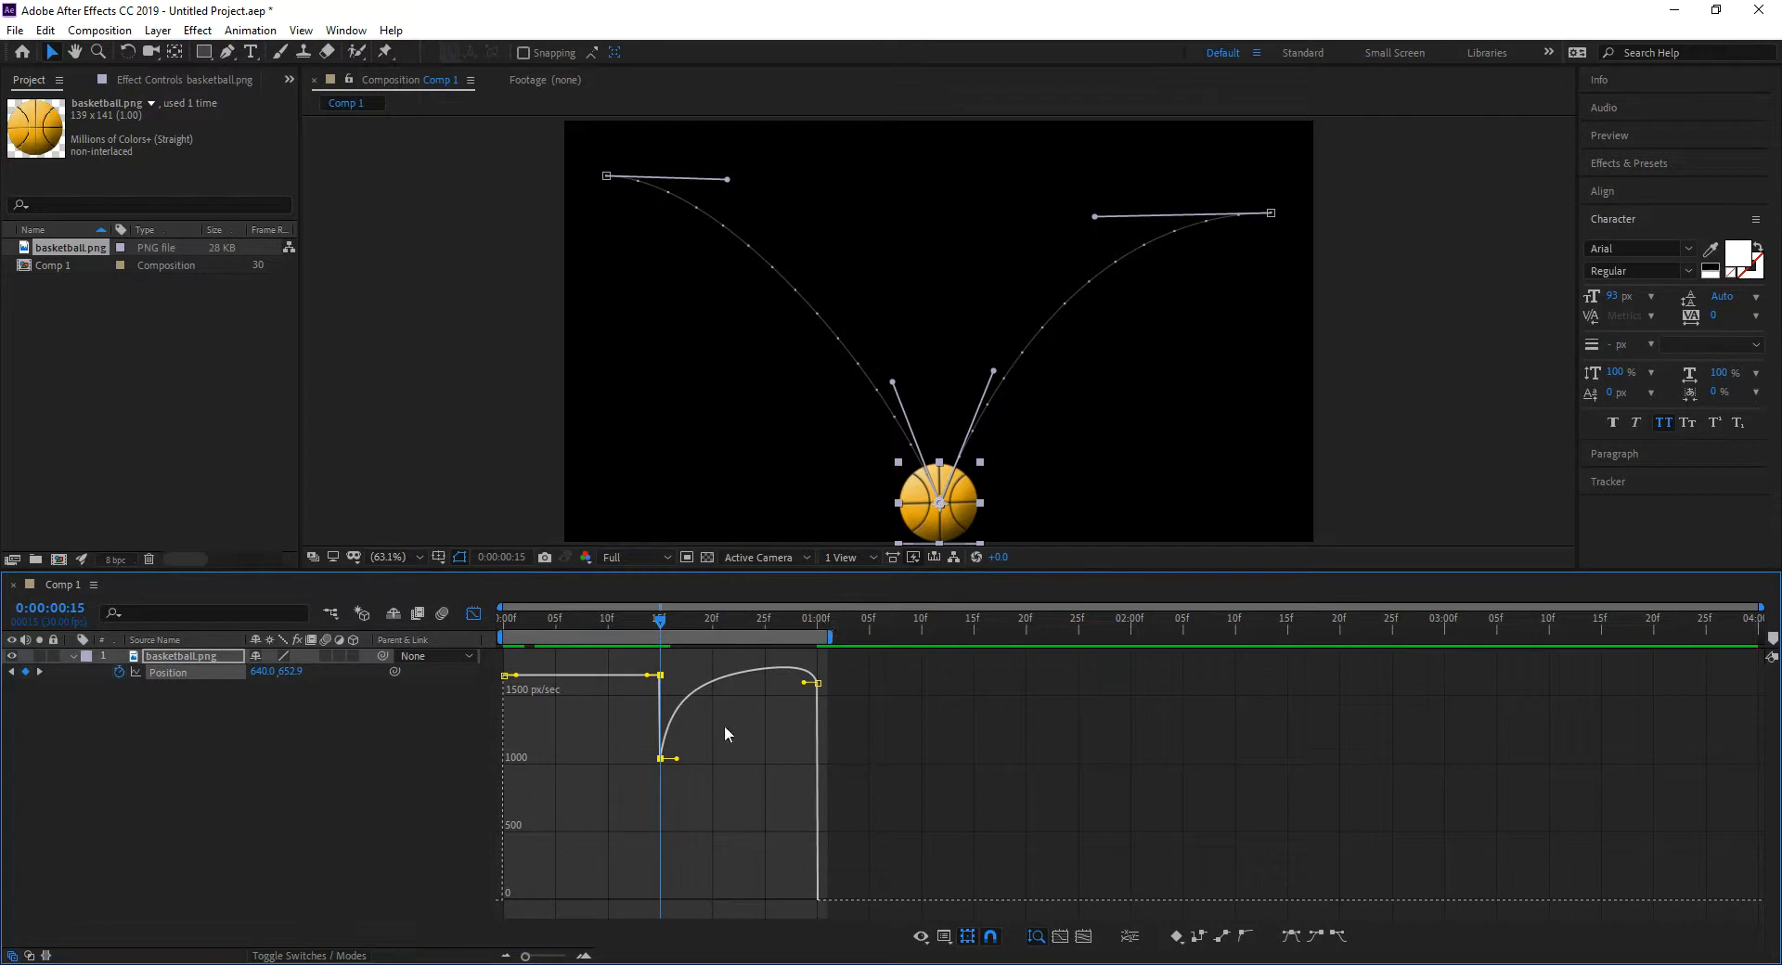
pyautogui.moveTo(676, 758); pyautogui.dragTo(674, 667)
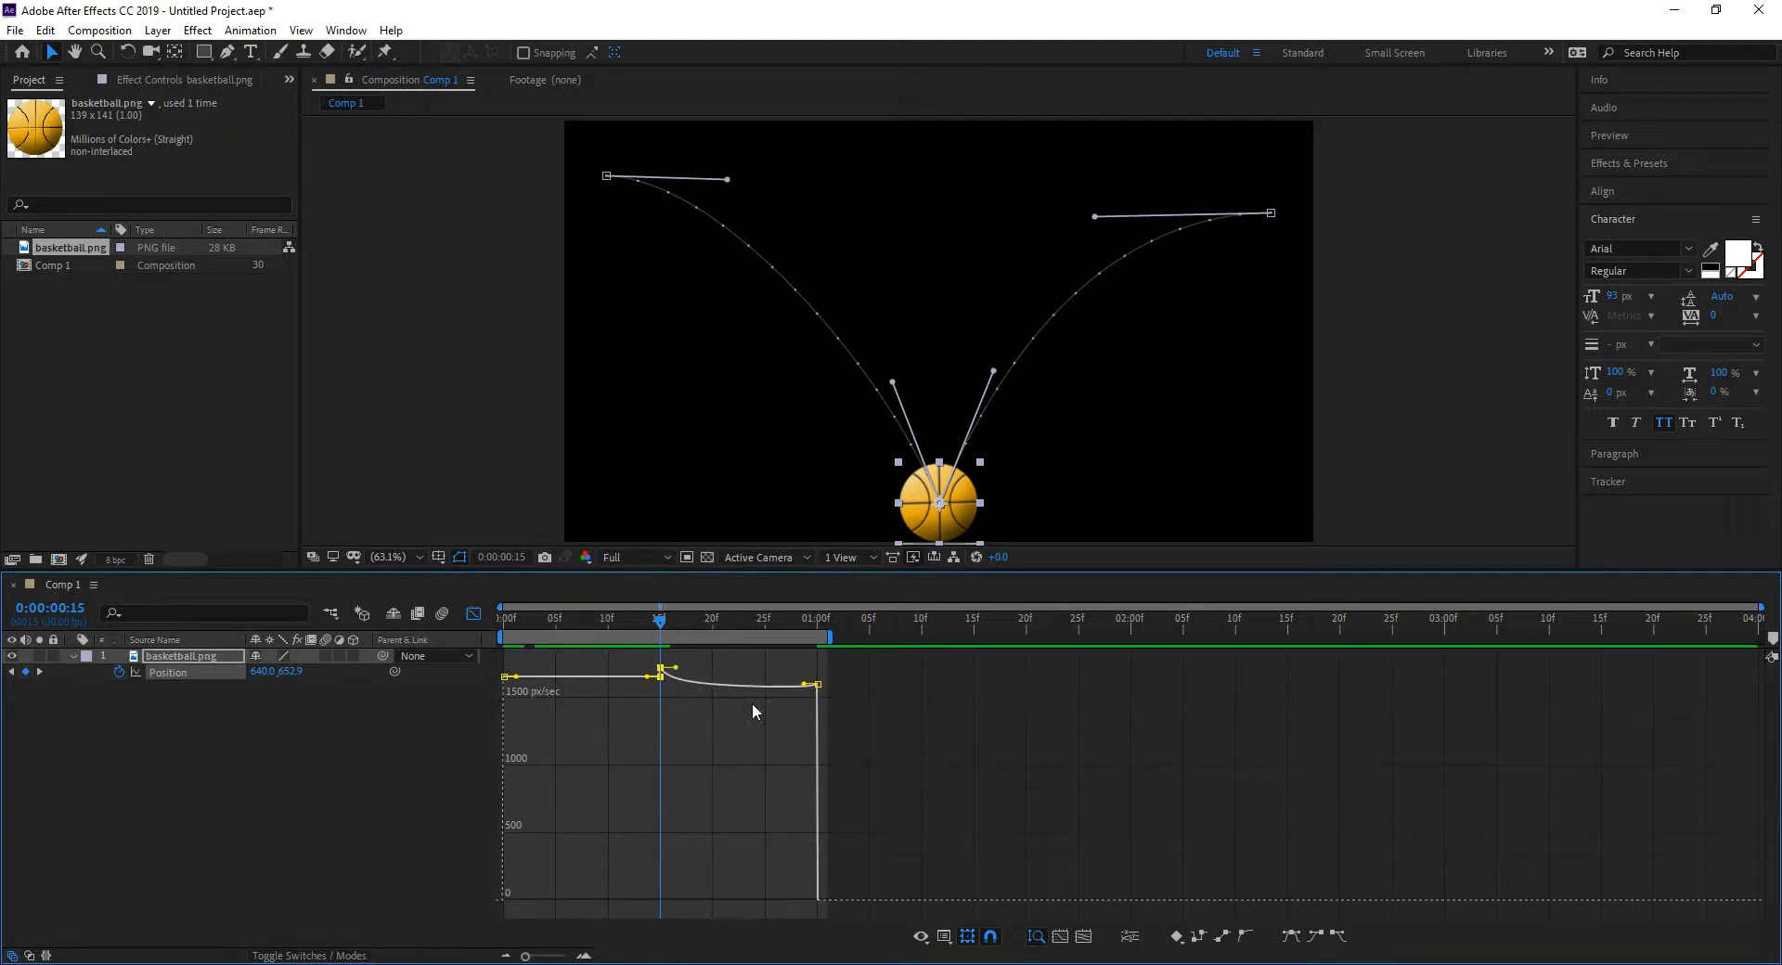
pyautogui.moveTo(800, 686); pyautogui.dragTo(786, 813)
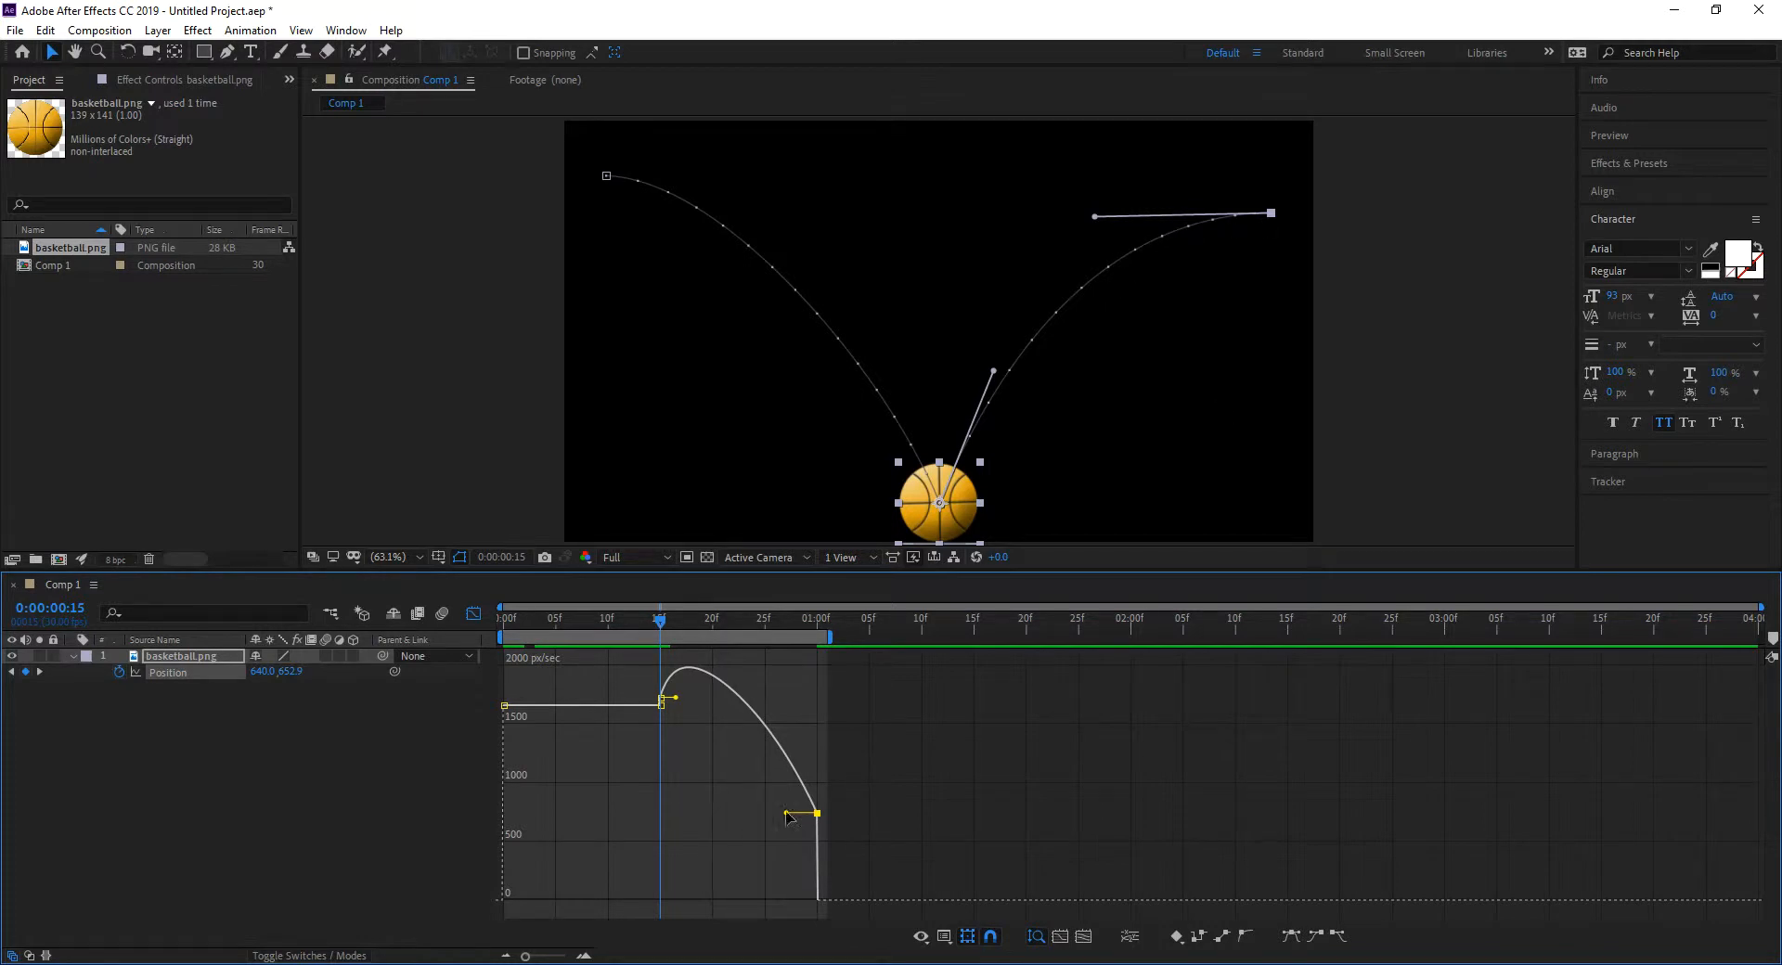
pyautogui.moveTo(787, 815); pyautogui.dragTo(770, 894)
pyautogui.moveTo(675, 768); pyautogui.dragTo(679, 668)
pyautogui.moveTo(671, 717); pyautogui.dragTo(662, 773)
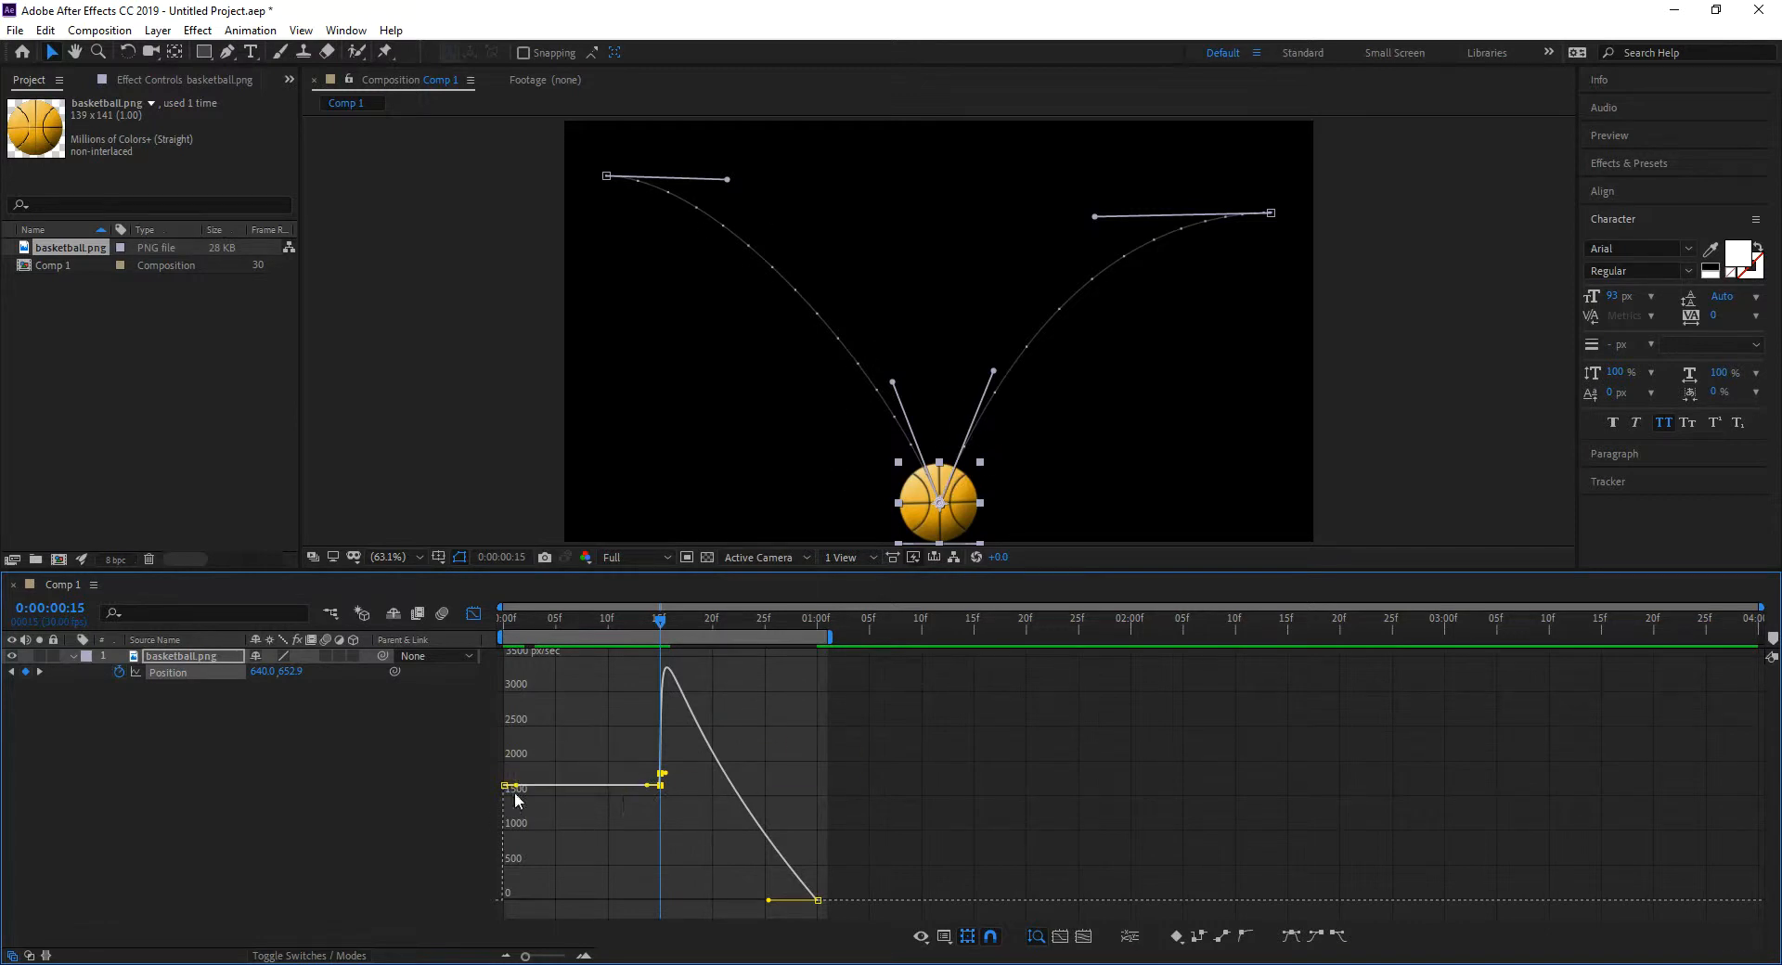
# - Ease the fall's speed curve up from 0 px/sec at the first keyframe, shorten the incoming handle at frame 15, and preview it
pyautogui.moveTo(515, 785); pyautogui.dragTo(515, 904)
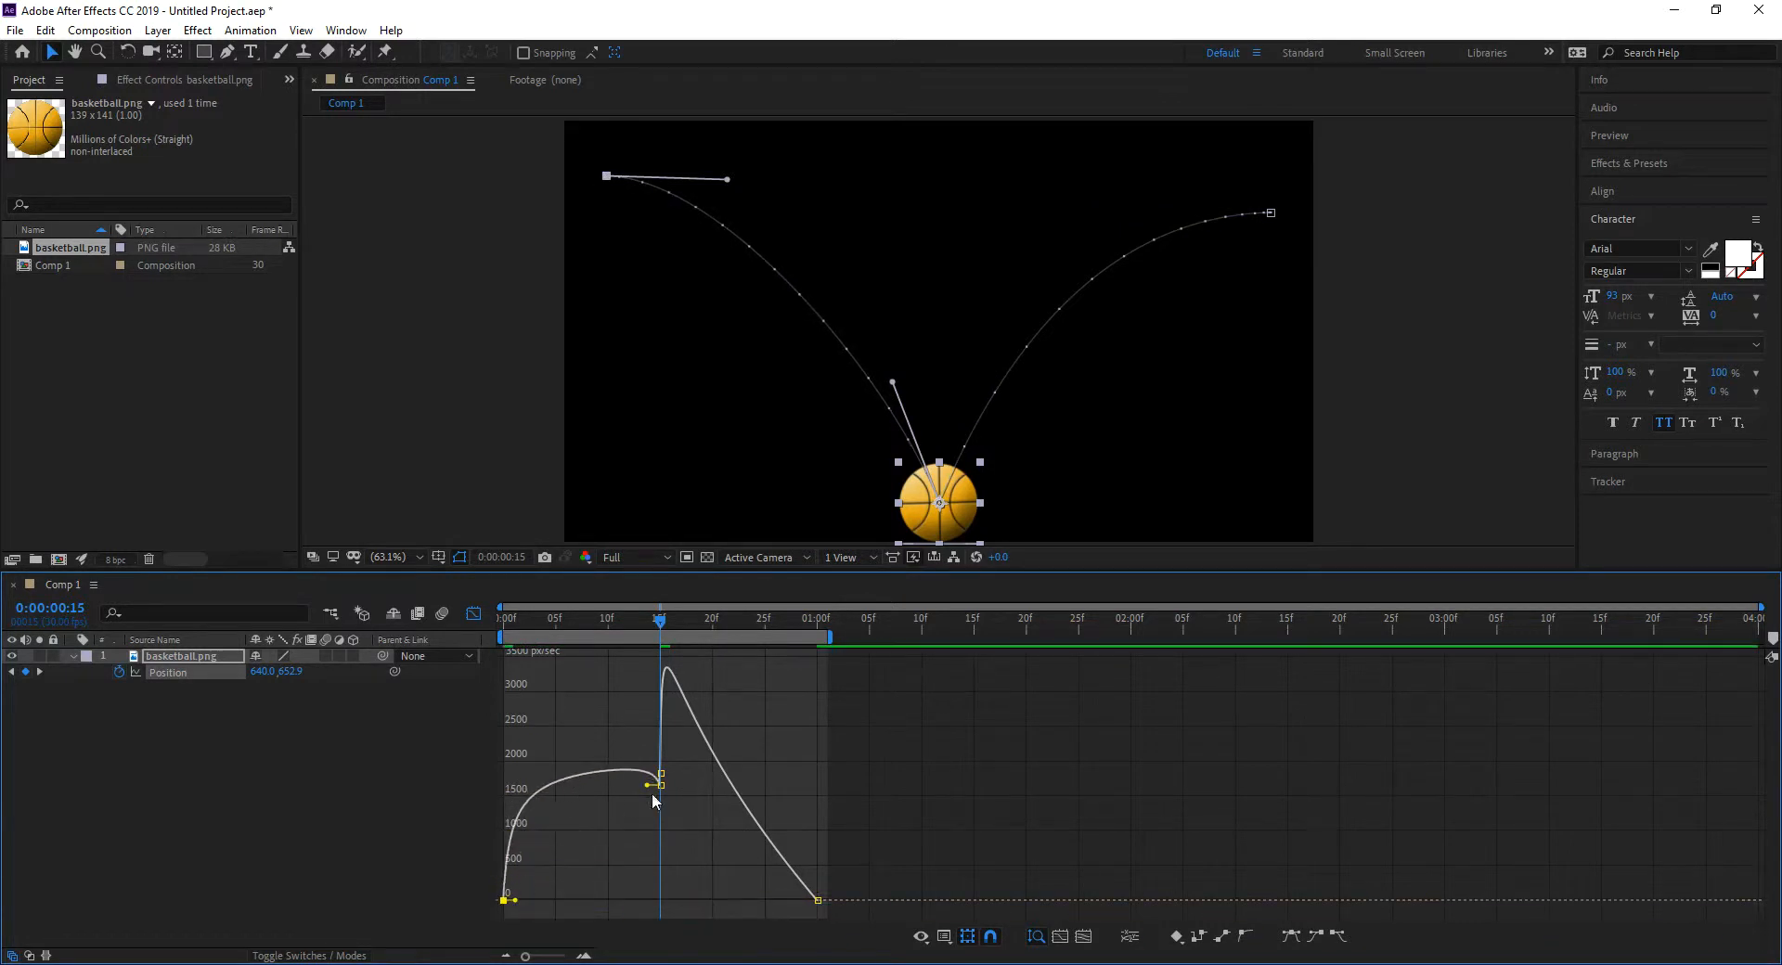
pyautogui.moveTo(648, 787); pyautogui.dragTo(624, 784)
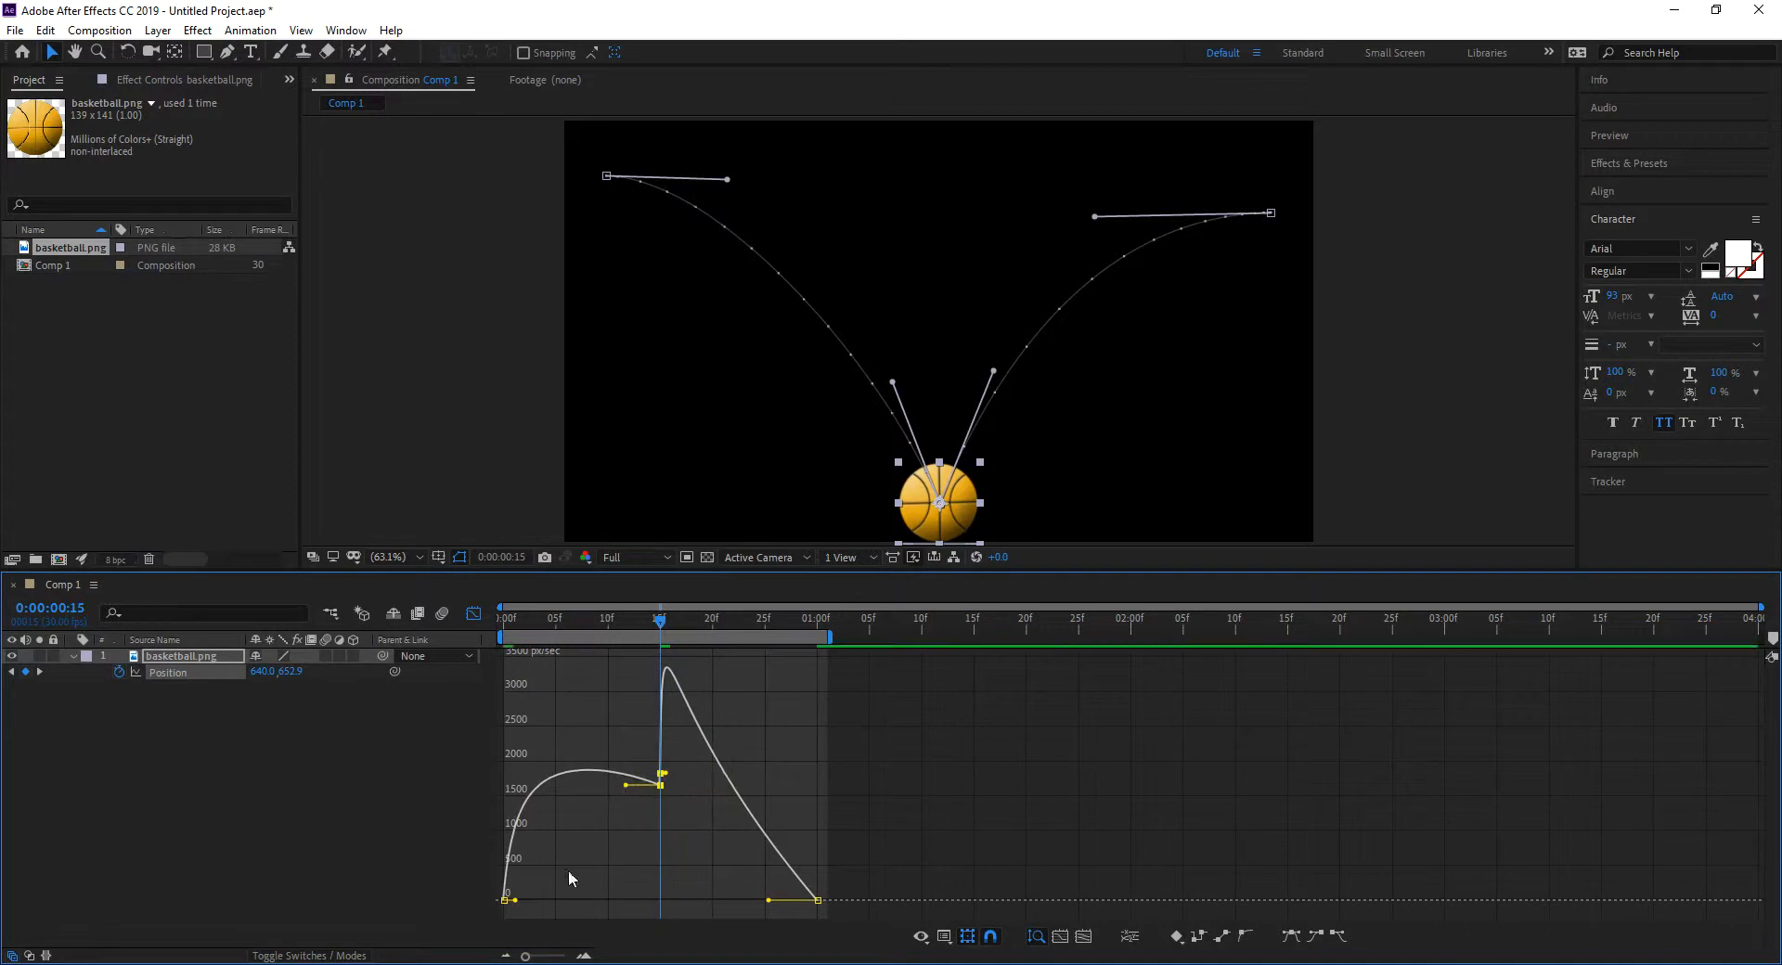
pyautogui.moveTo(515, 900); pyautogui.dragTo(566, 899)
pyautogui.moveTo(625, 801); pyautogui.dragTo(627, 790)
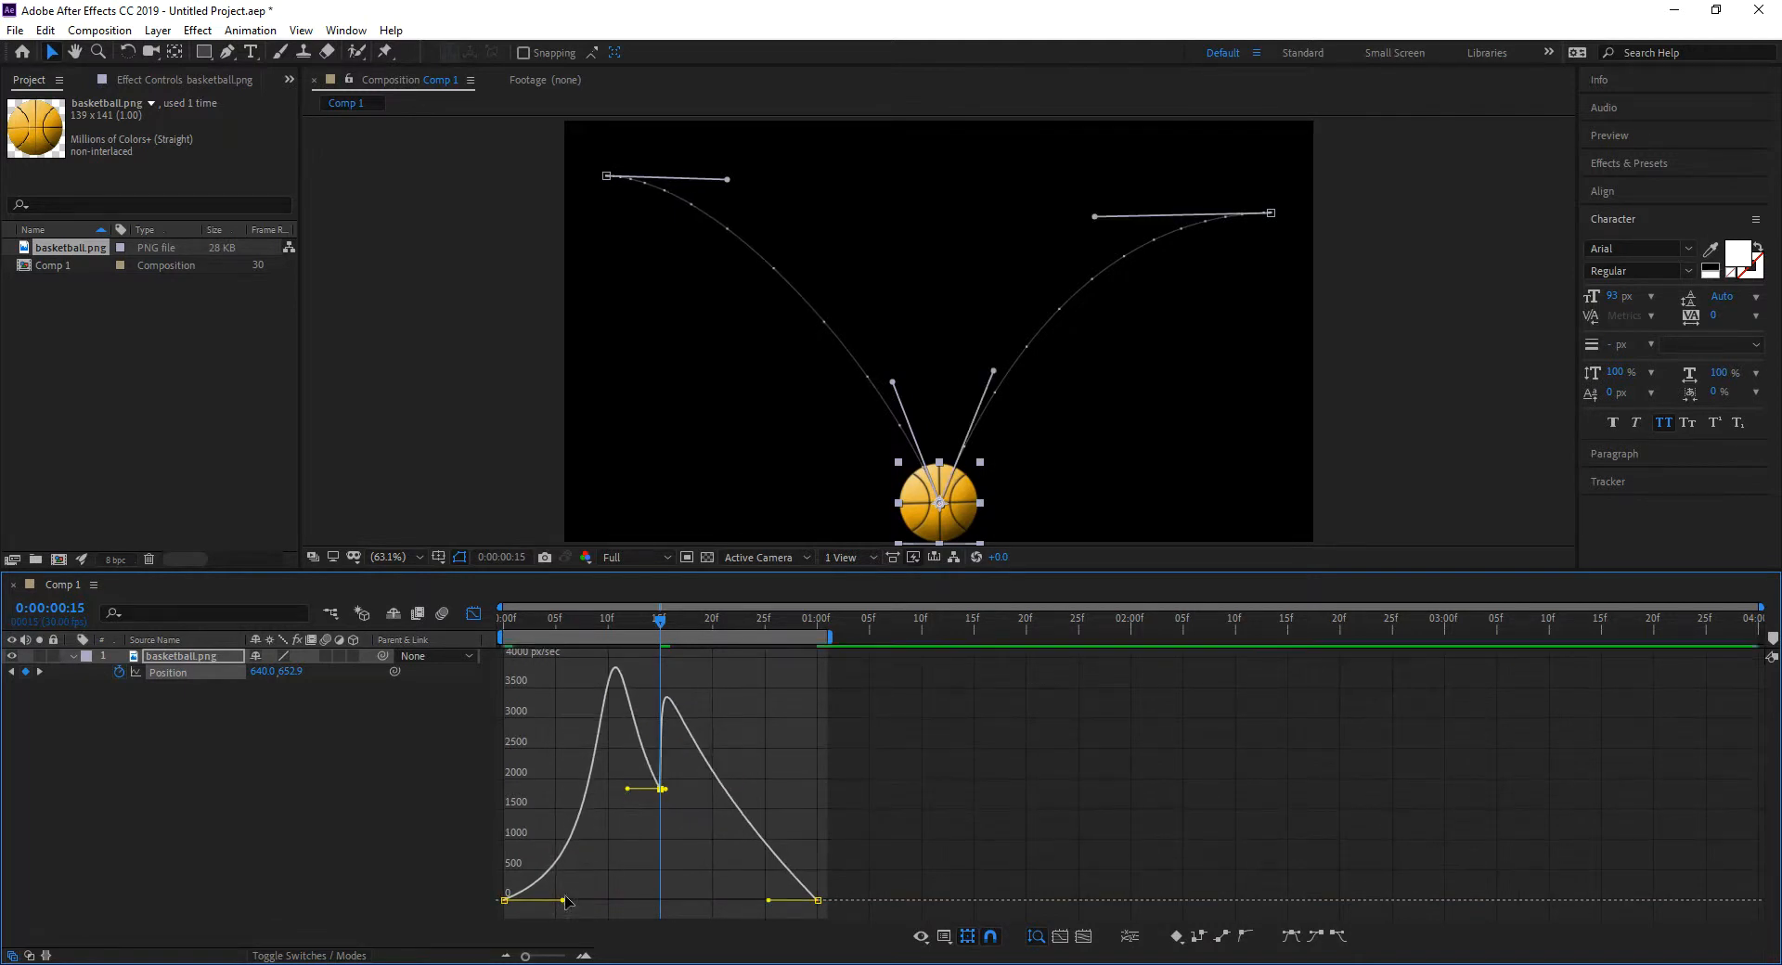
pyautogui.moveTo(628, 791); pyautogui.dragTo(645, 791)
pyautogui.moveTo(564, 901); pyautogui.dragTo(556, 900)
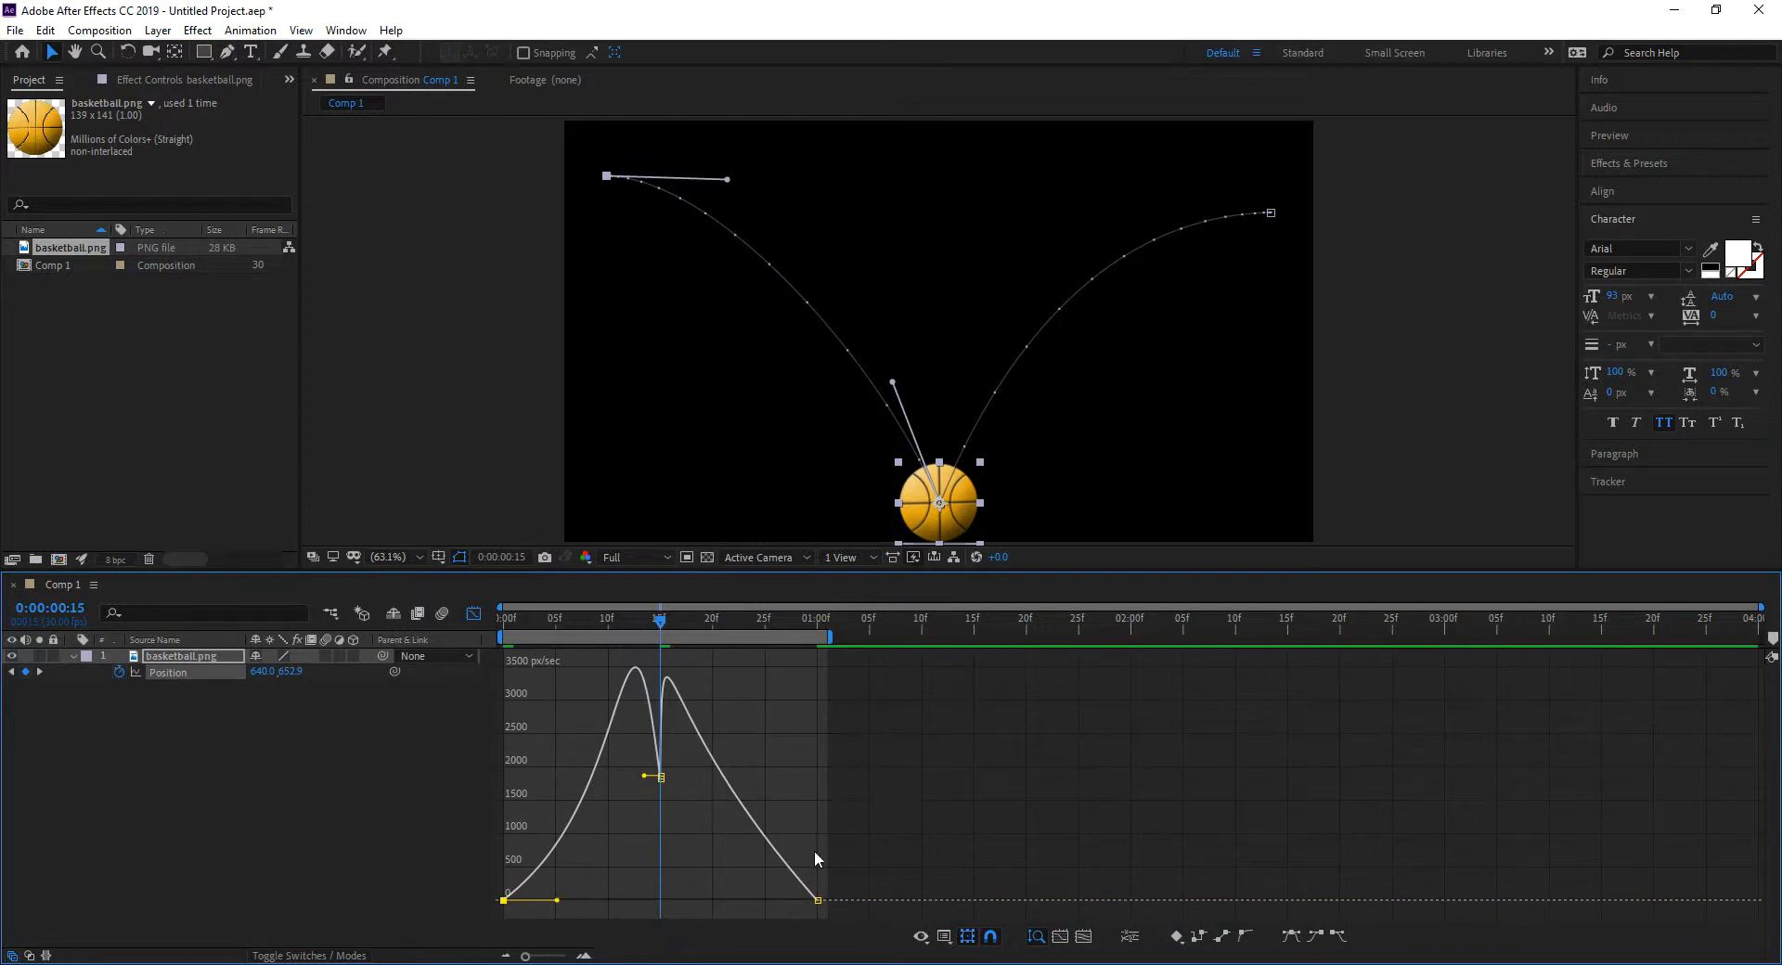
pyautogui.press('space')
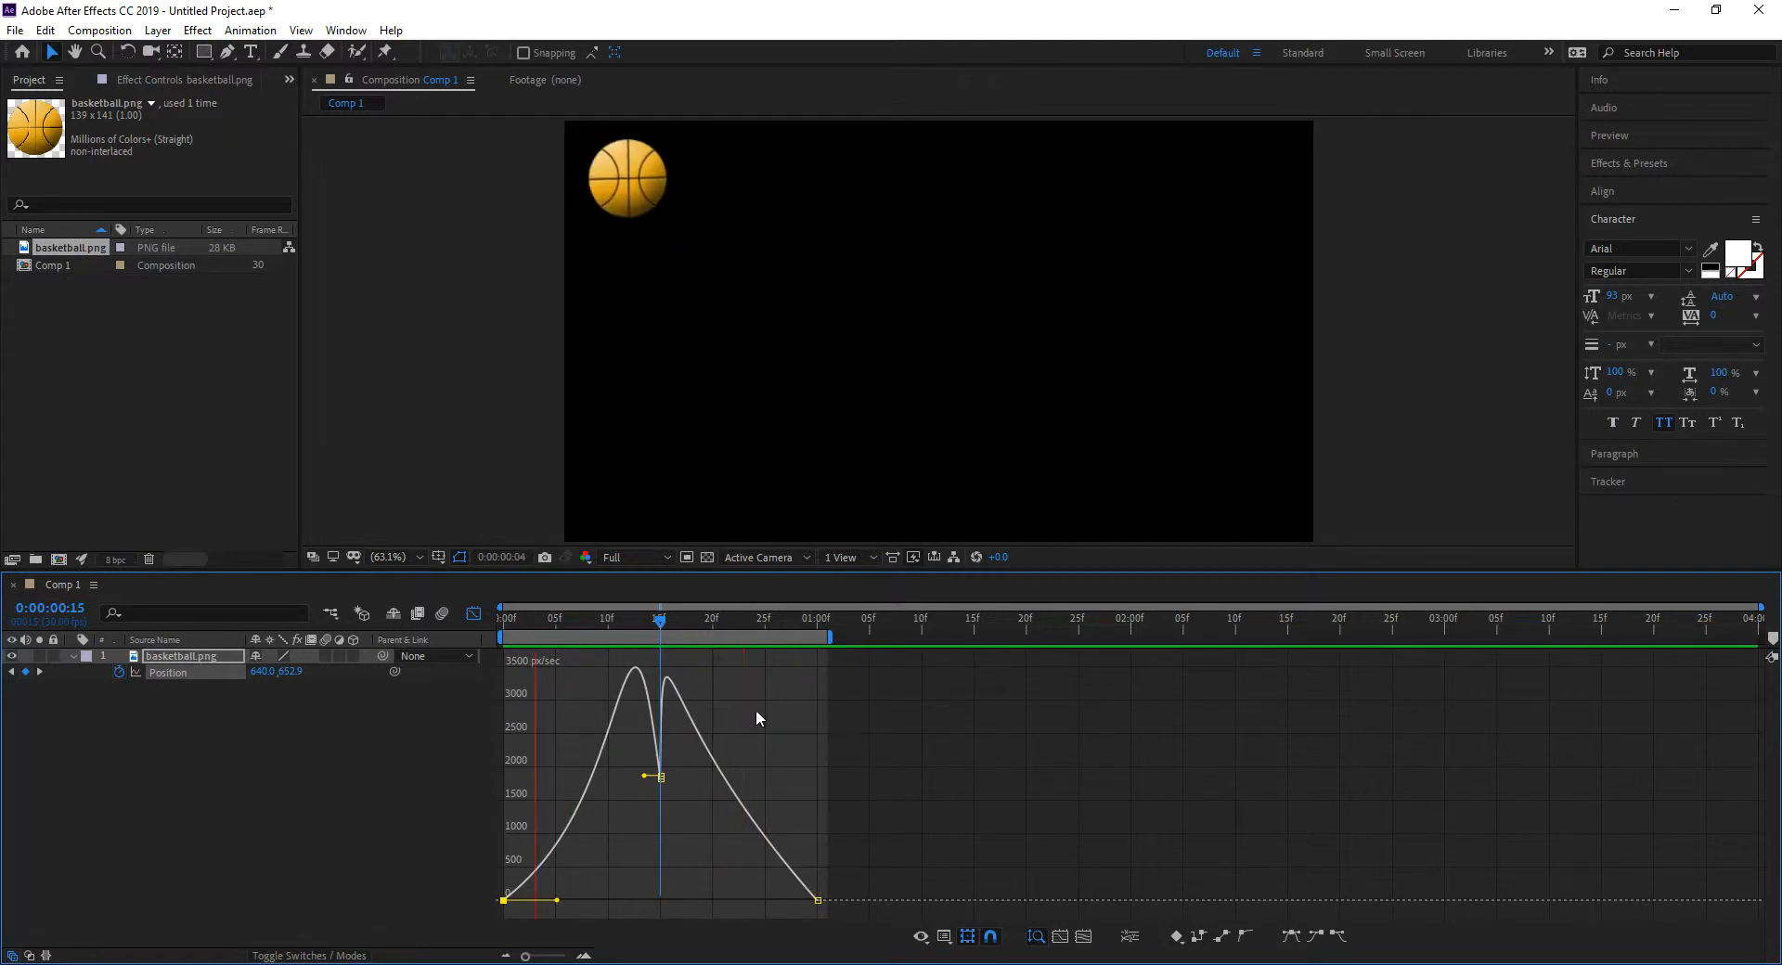
pyautogui.press('space')
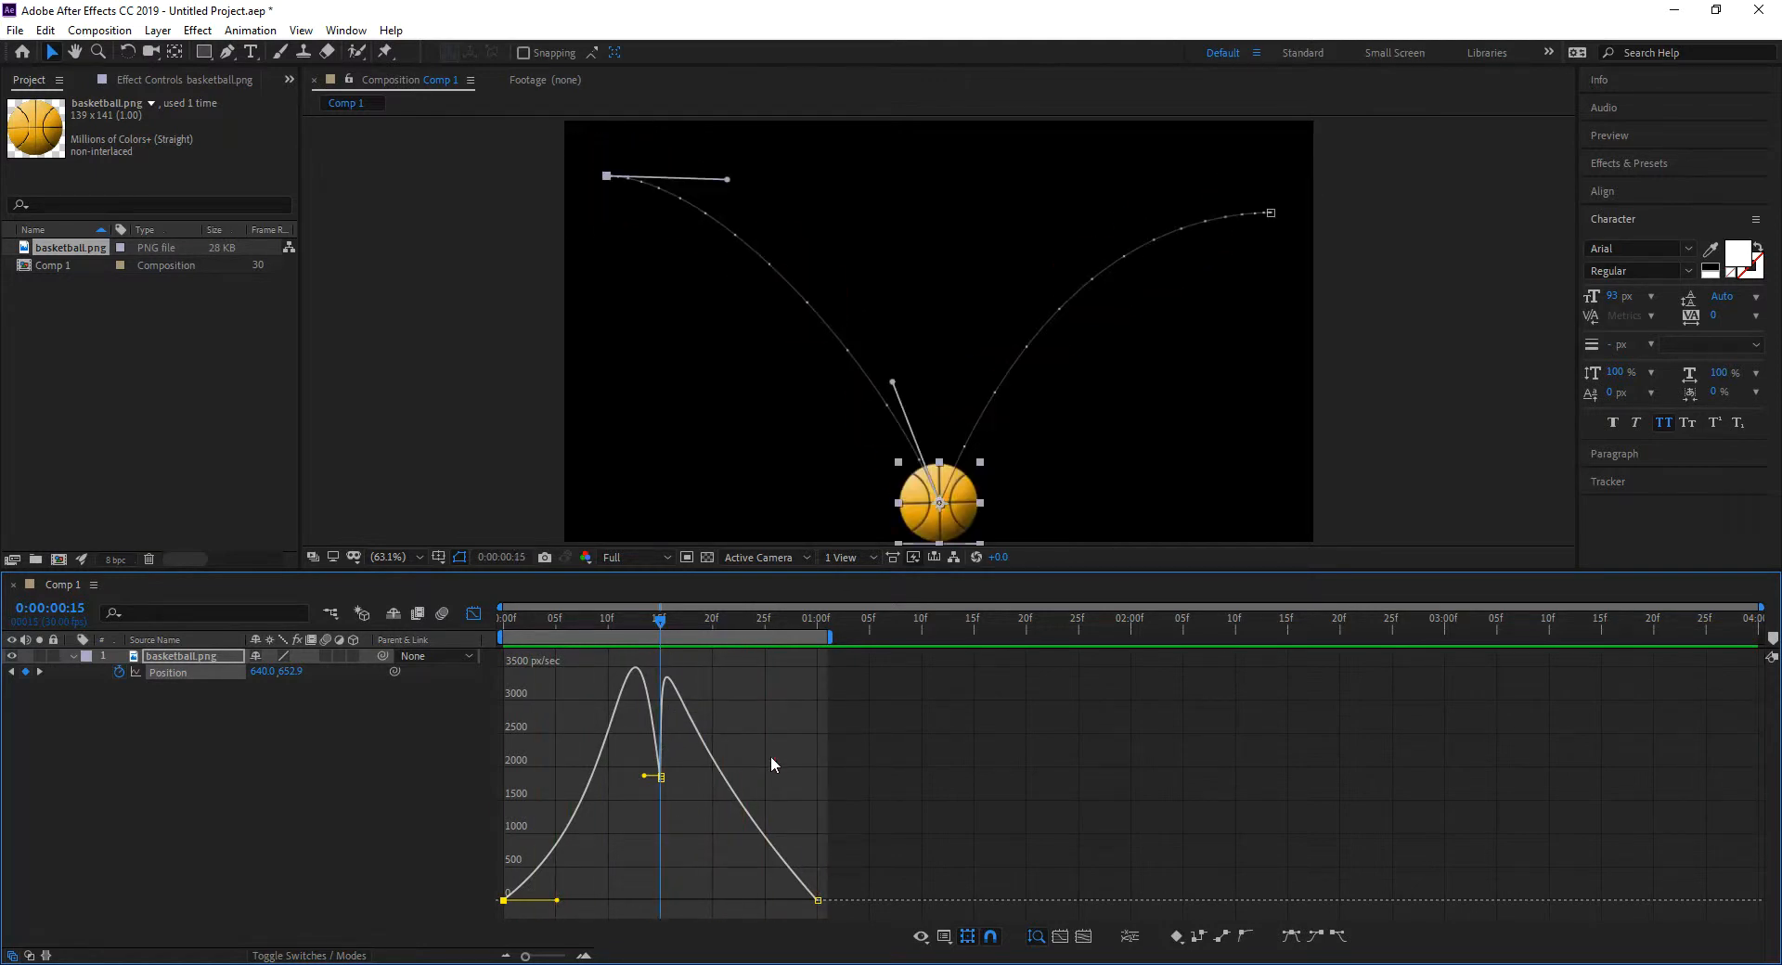
# - Lengthen the incoming and outgoing speed handles of the frame 15 keyframe and preview the bounce
pyautogui.moveTo(647, 779); pyautogui.dragTo(683, 774)
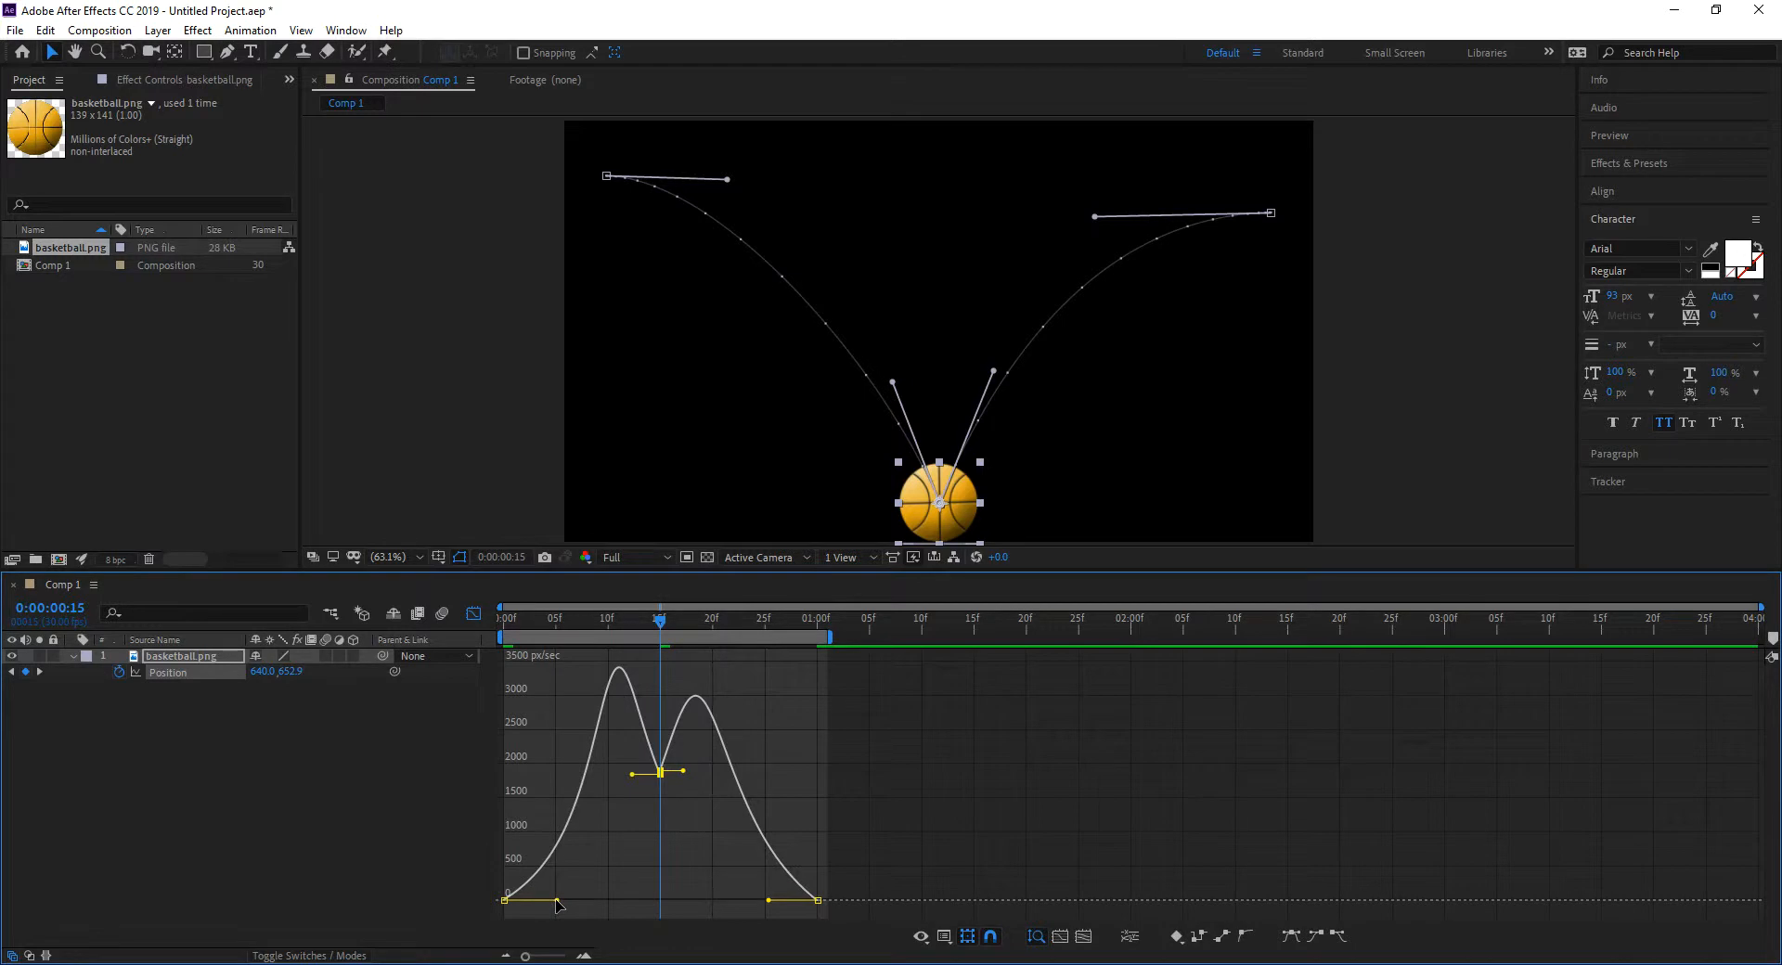
pyautogui.press('space')
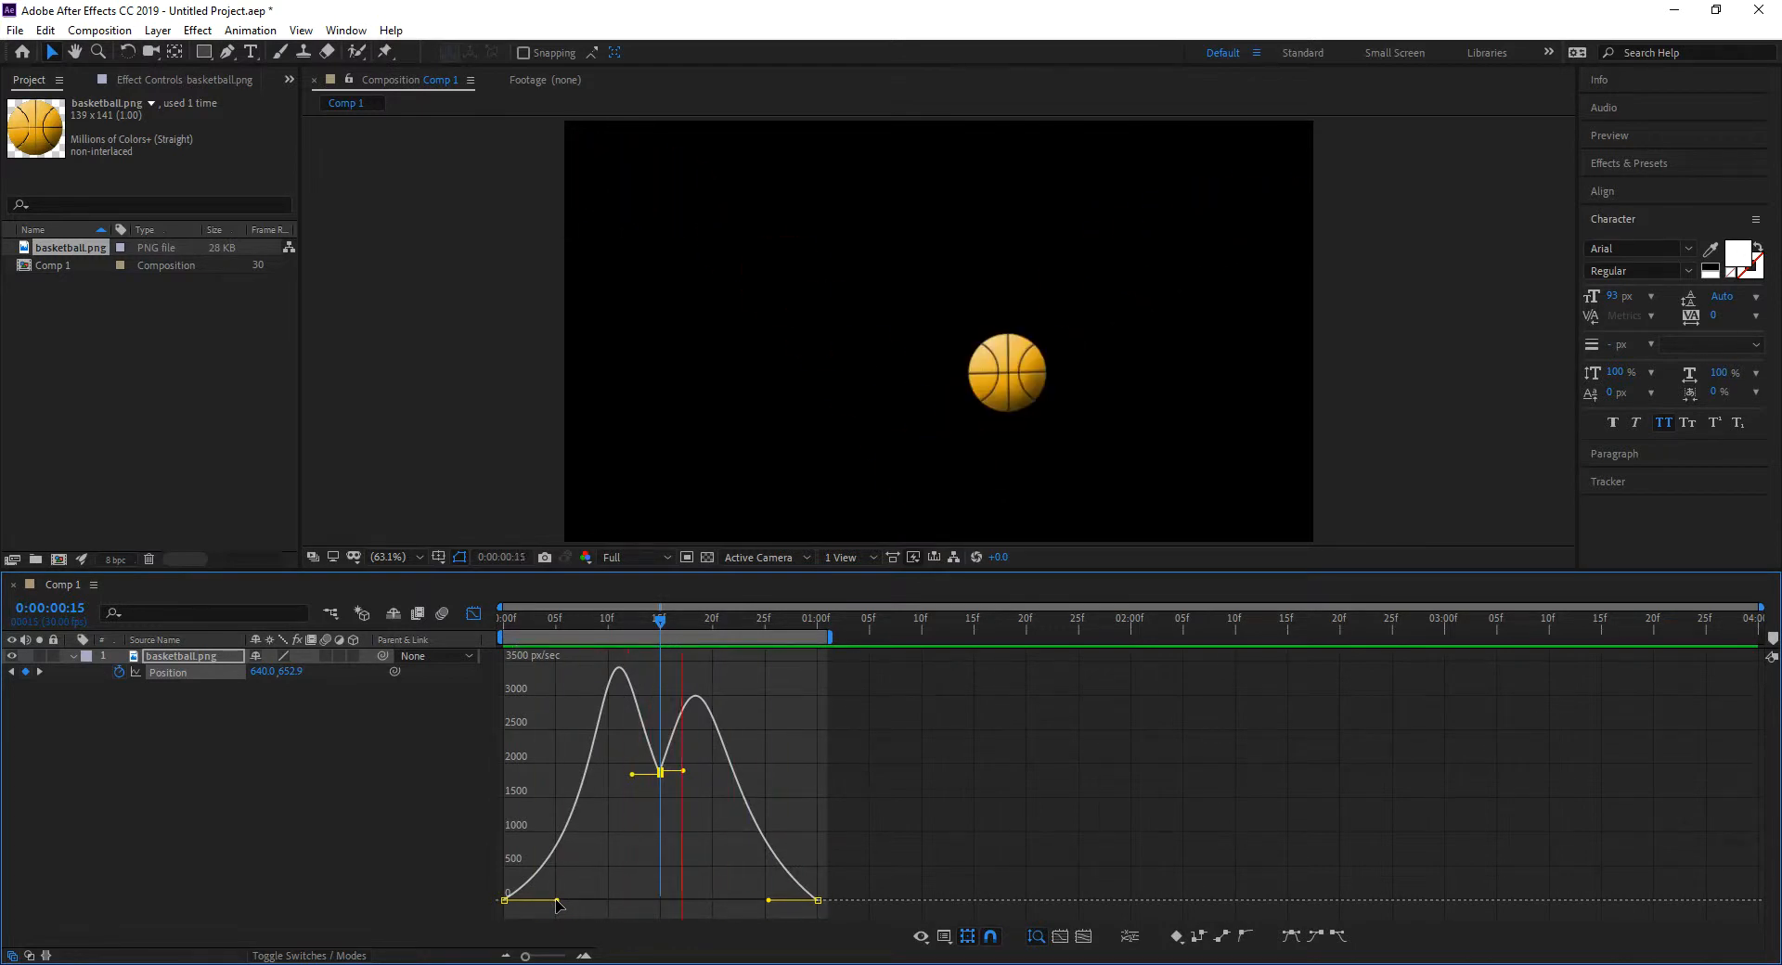
pyautogui.press('space')
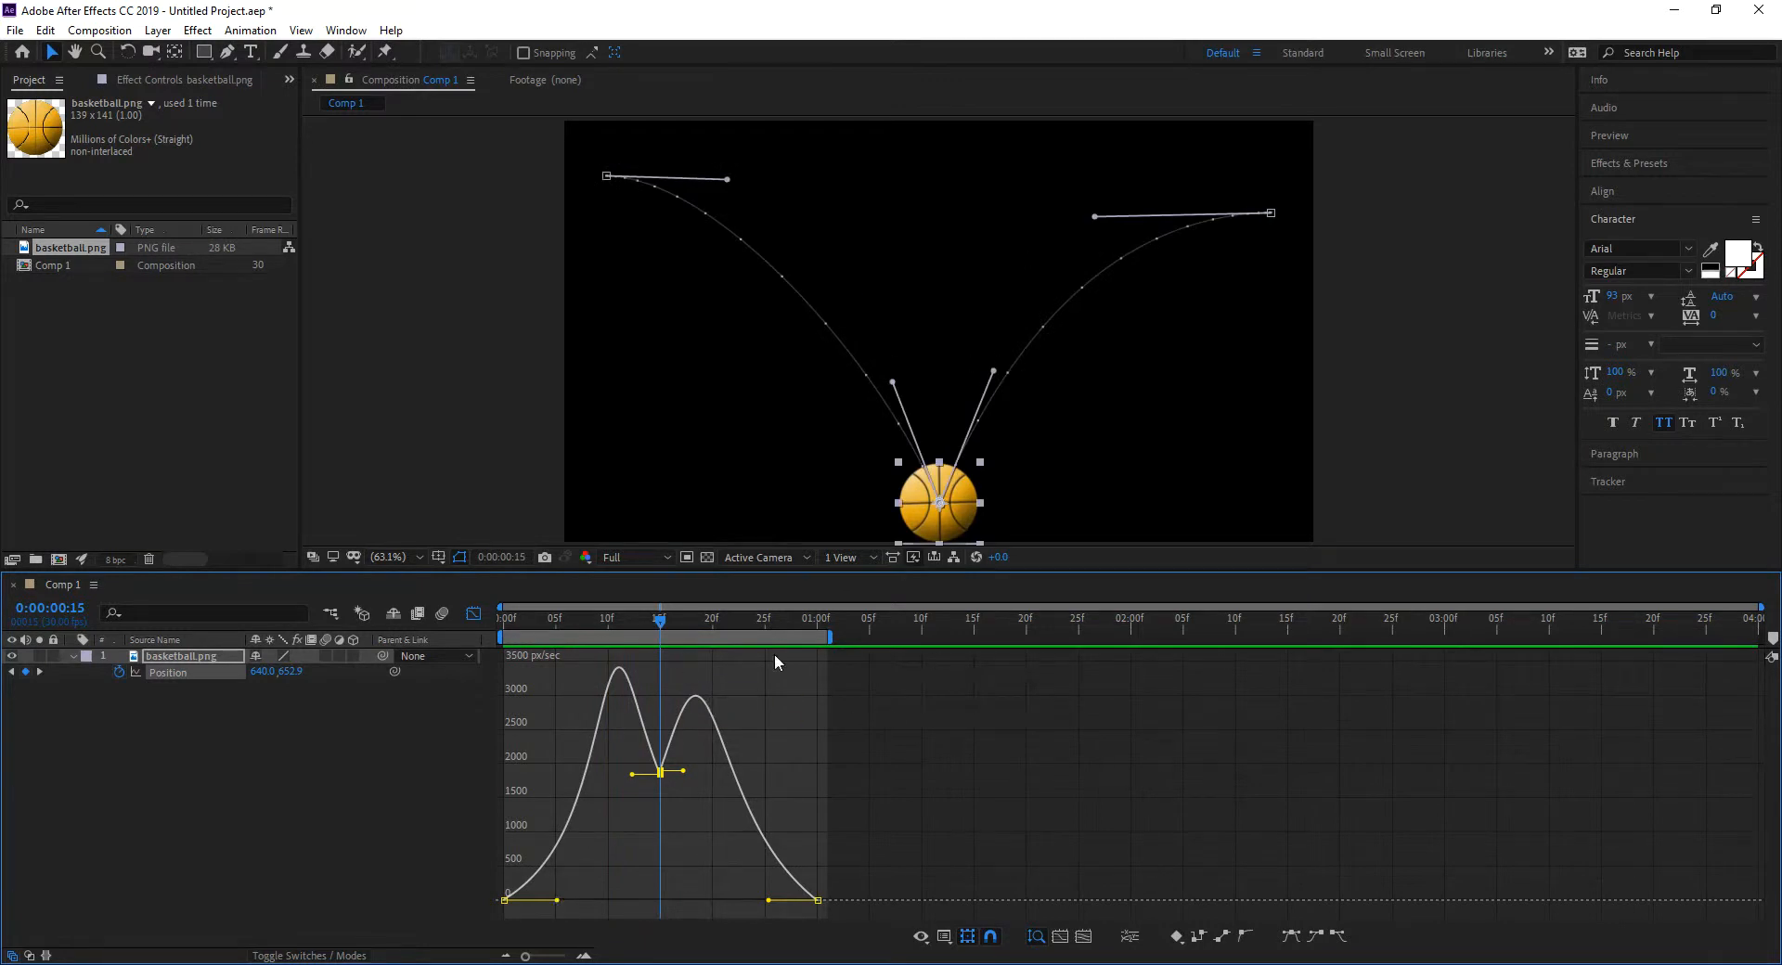
# - Enable motion blur for the basketball layer and the composition, and preview the result
pyautogui.click(325, 655)
pyautogui.click(443, 615)
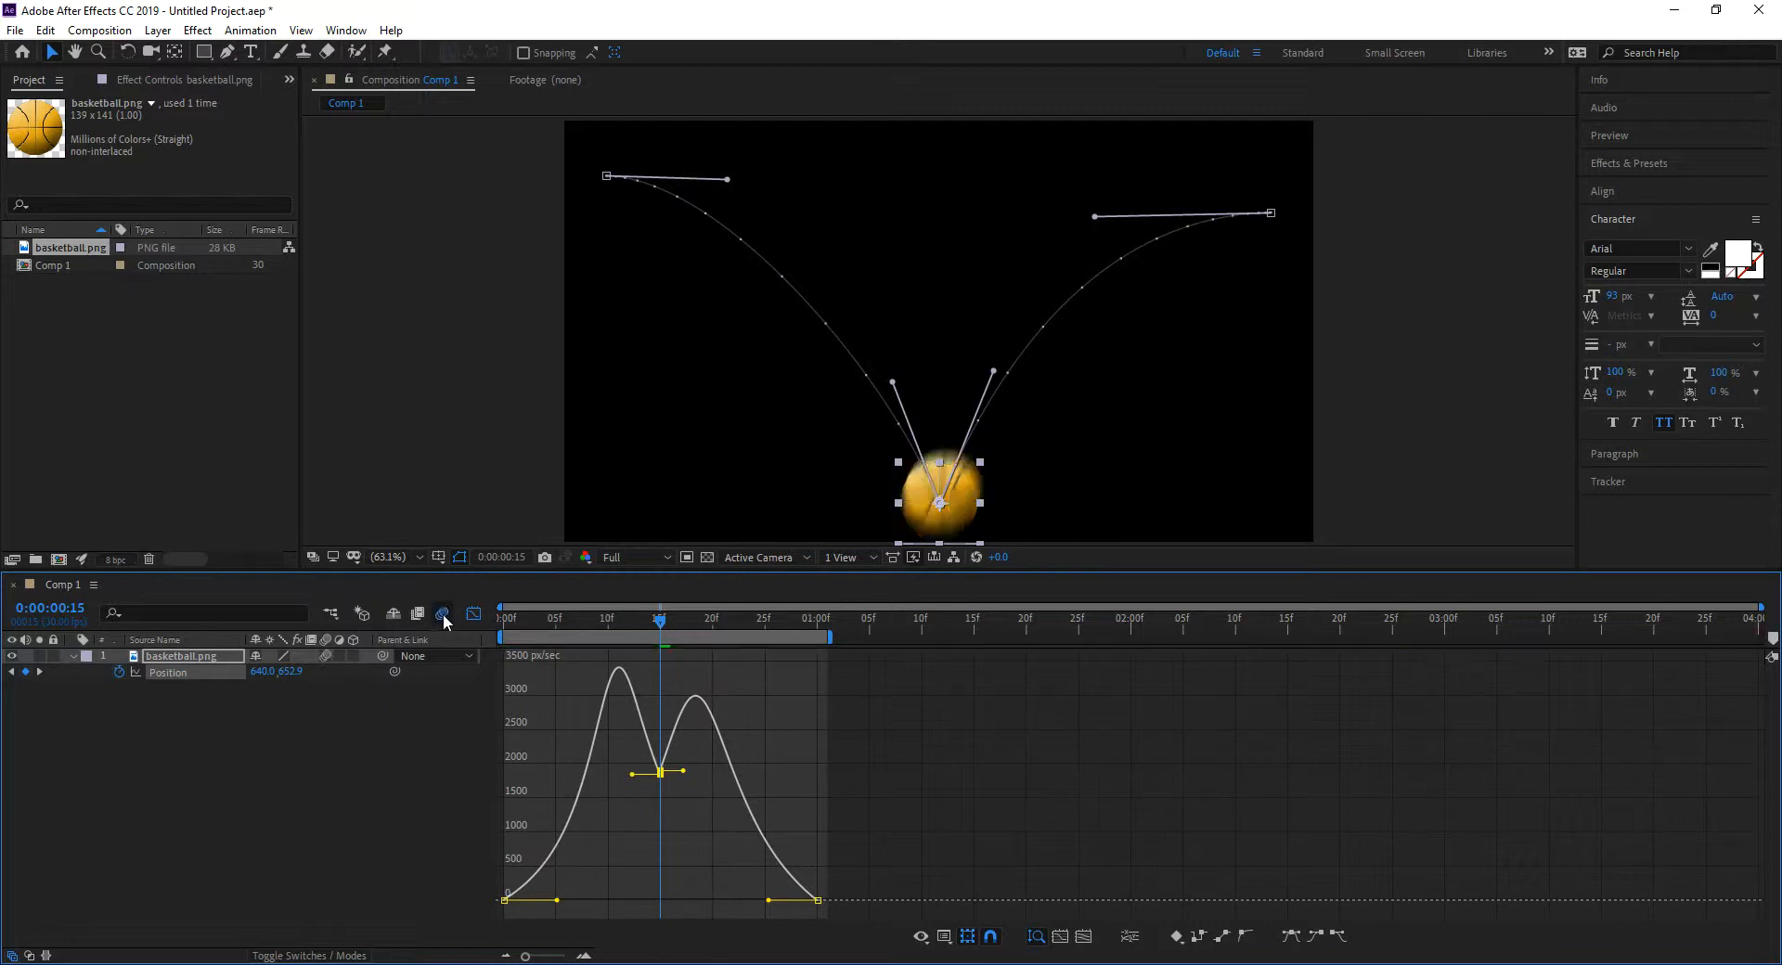
pyautogui.press('space')
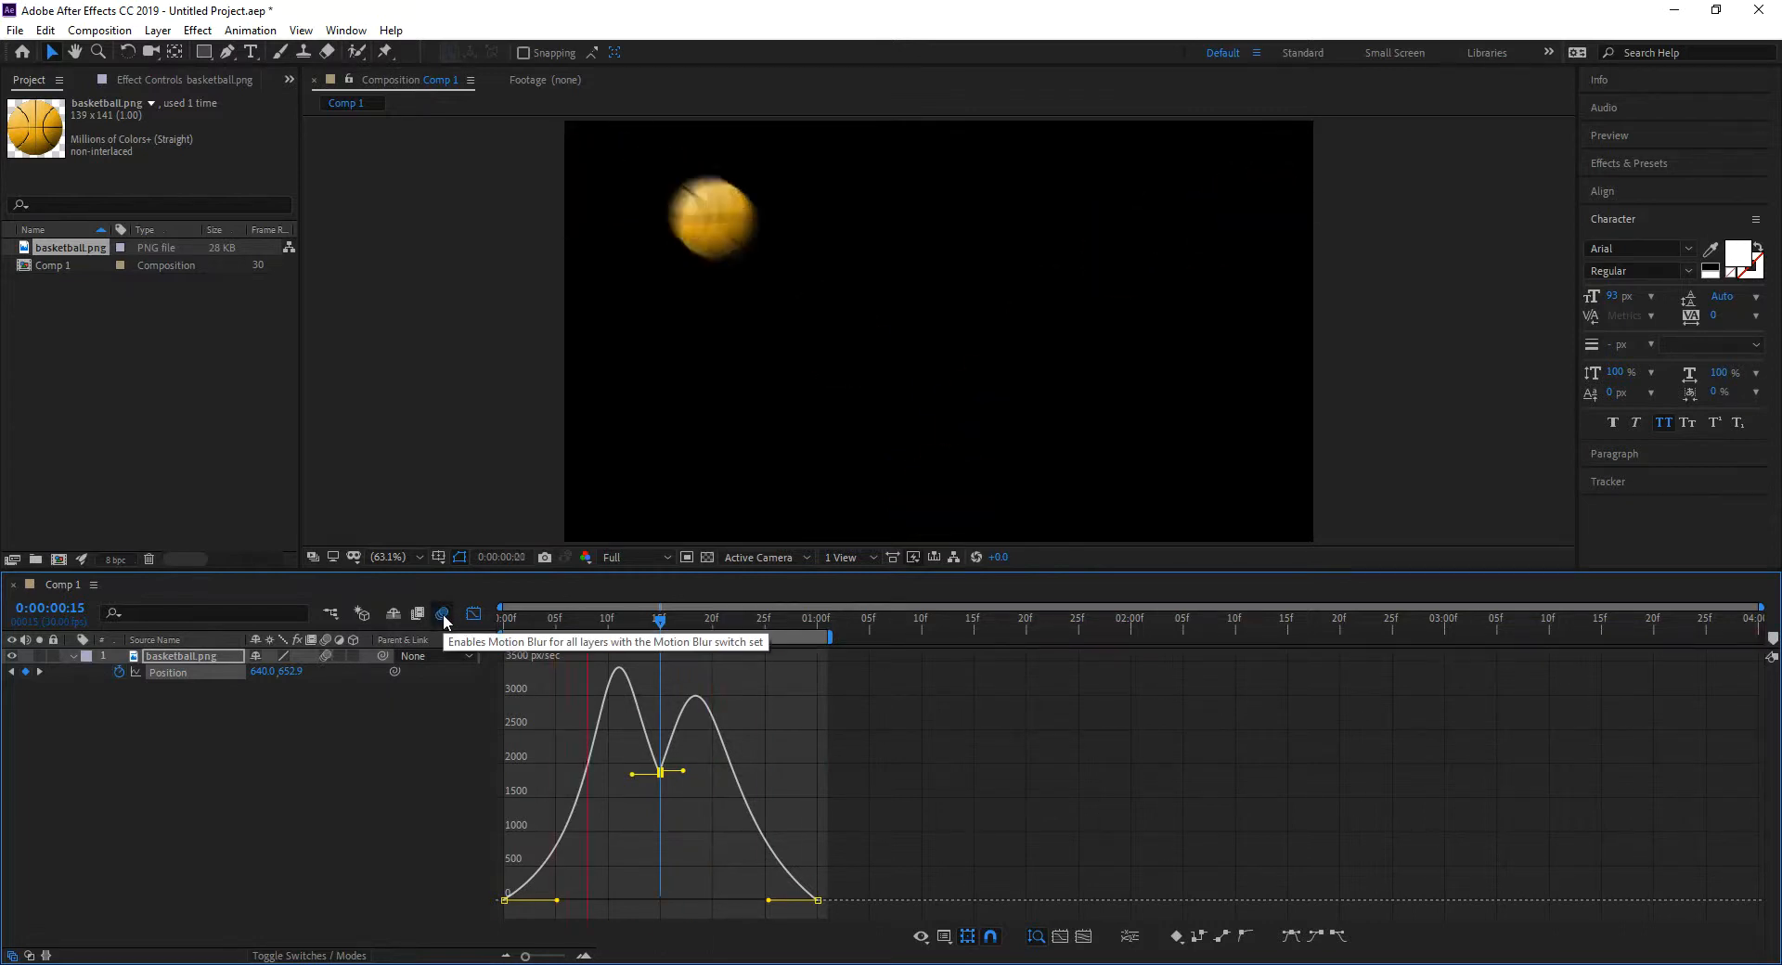
pyautogui.press('space')
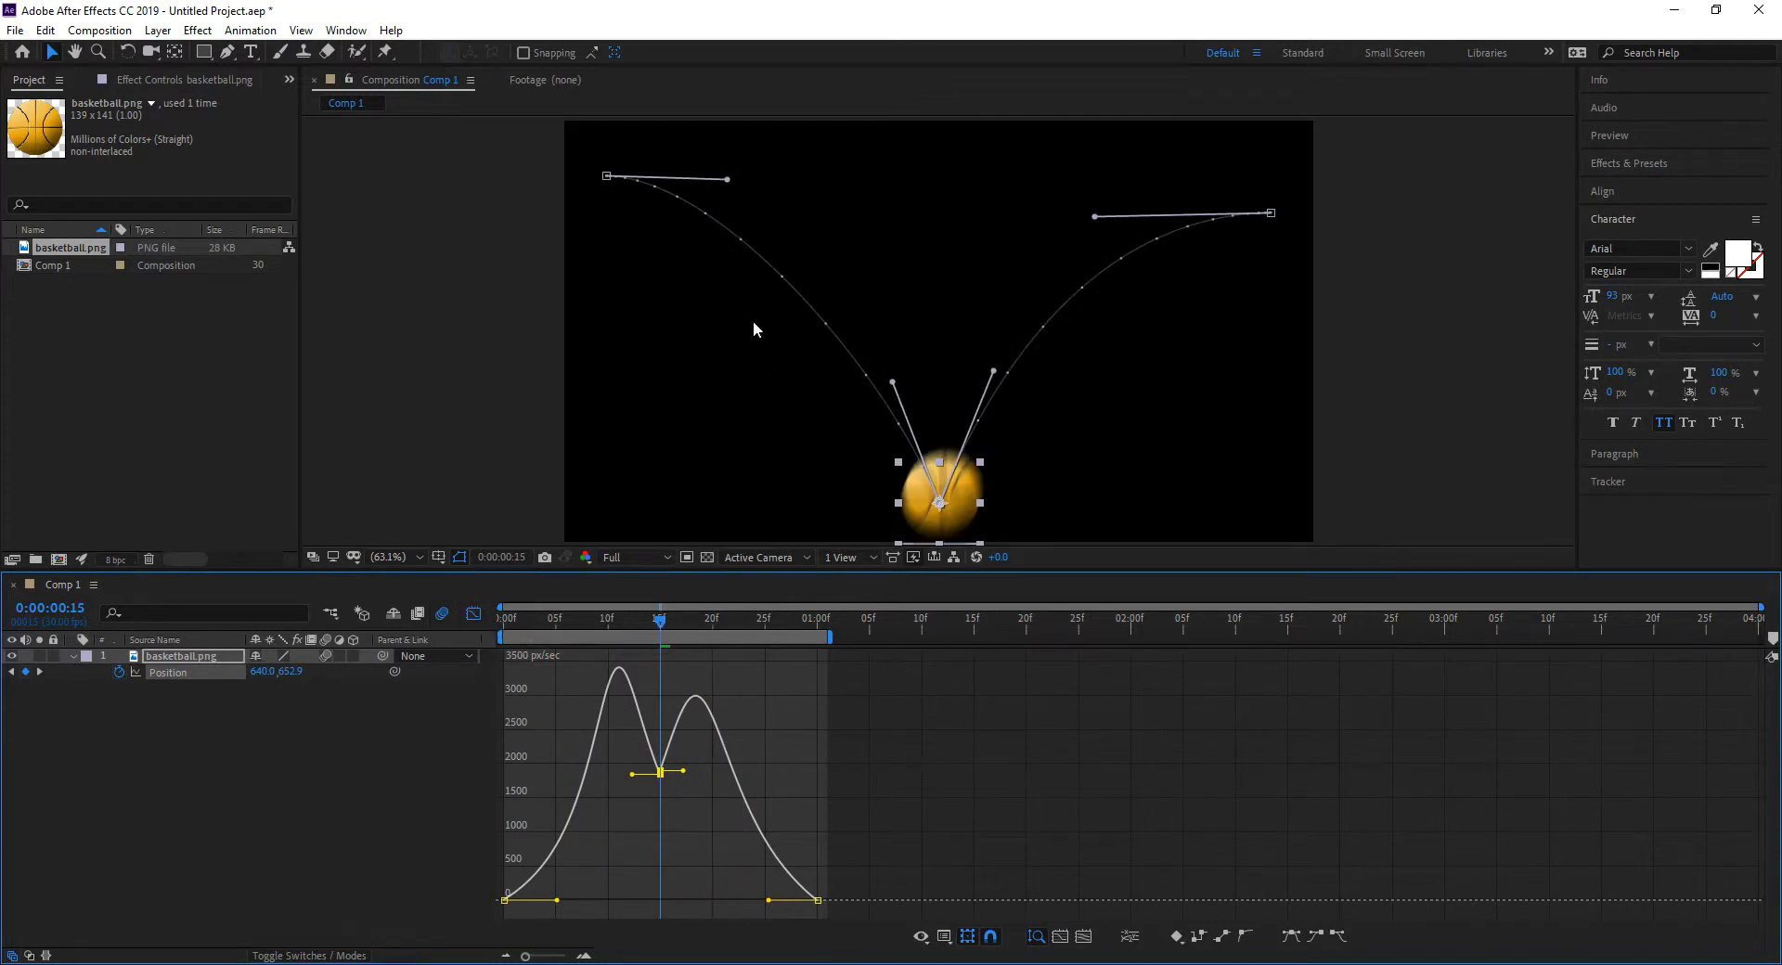
# - Raise the frame 15 keyframe's outgoing speed above 3000 px/sec and shorten its outgoing handle
pyautogui.click(687, 772)
pyautogui.click(661, 772)
pyautogui.moveTo(687, 772); pyautogui.dragTo(678, 682)
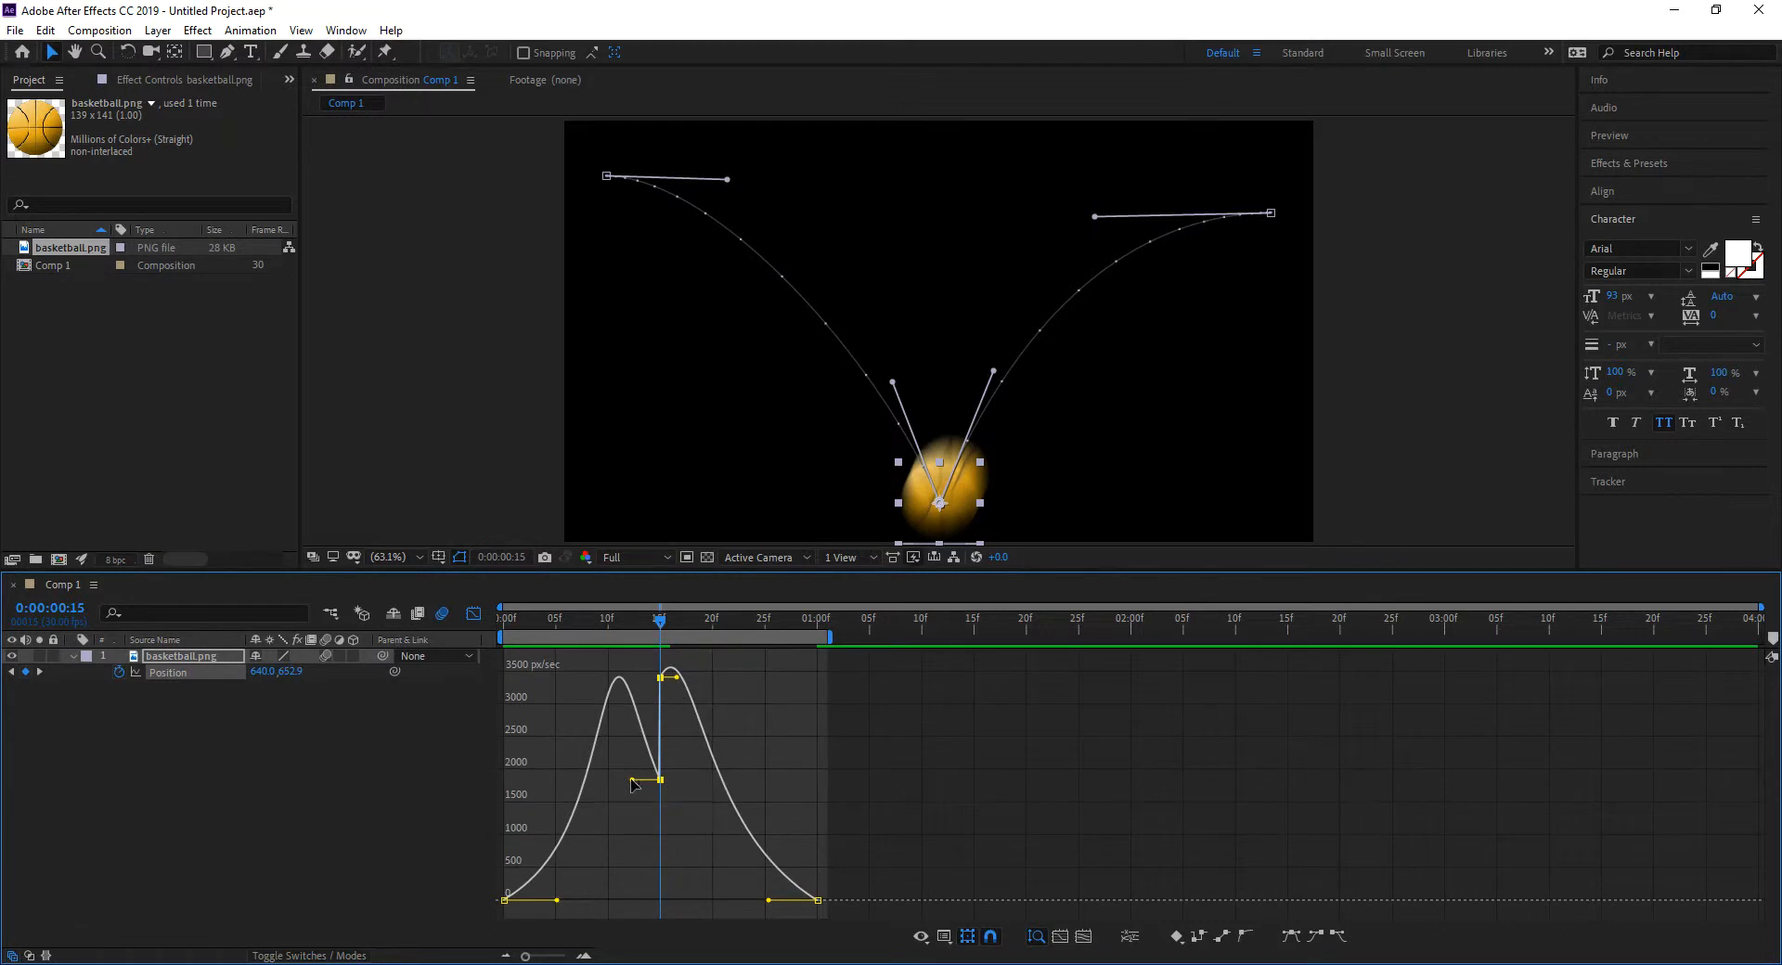
# - Raise the frame 15 keyframe's incoming speed to about 3400 px/sec, matching its outgoing speed, and preview the bounce
pyautogui.moveTo(633, 782); pyautogui.dragTo(636, 683)
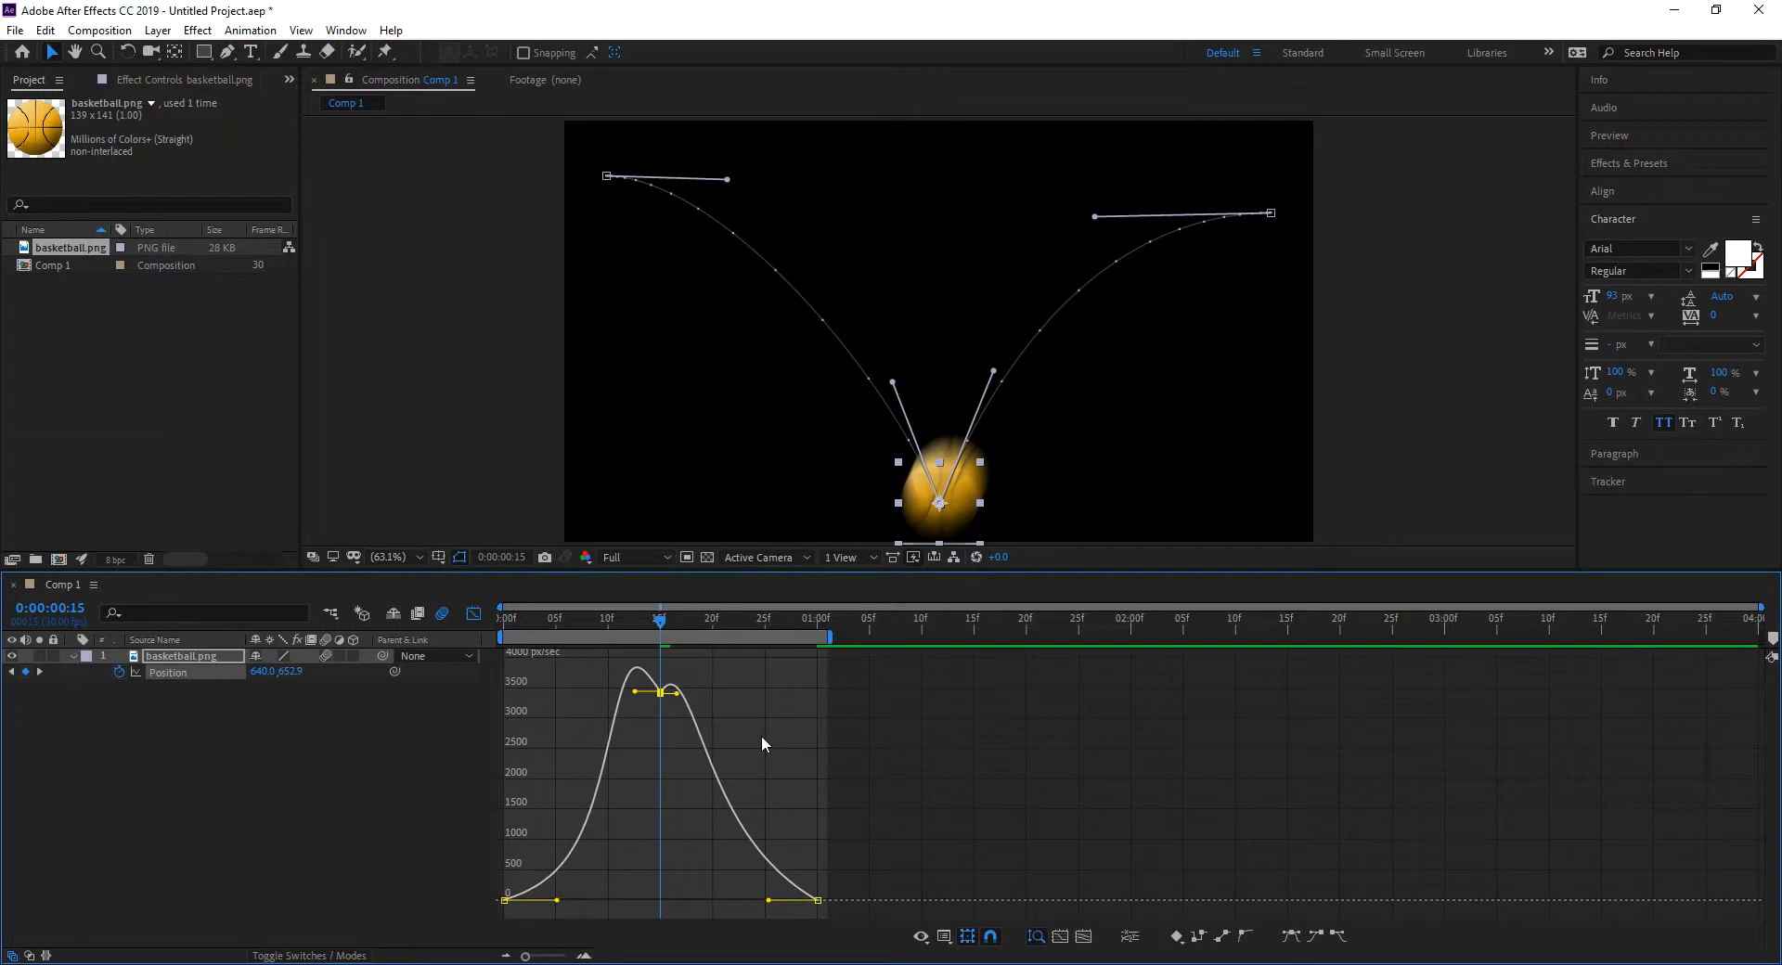
pyautogui.press('space')
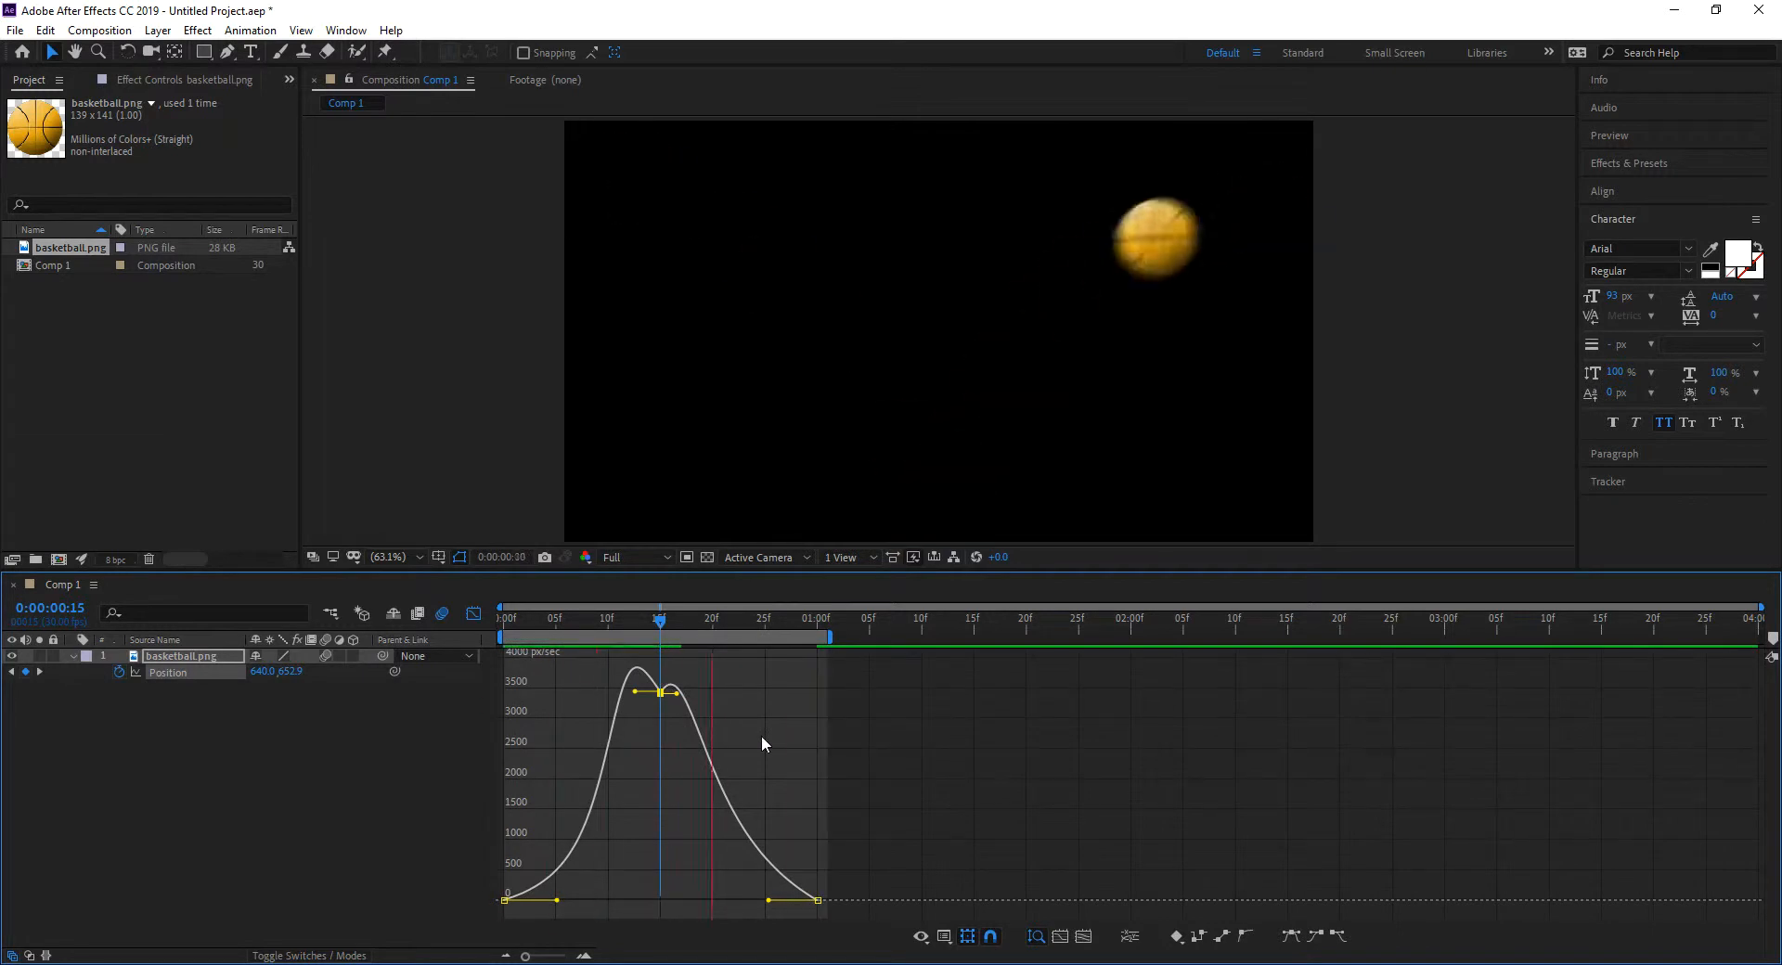
pyautogui.press('space')
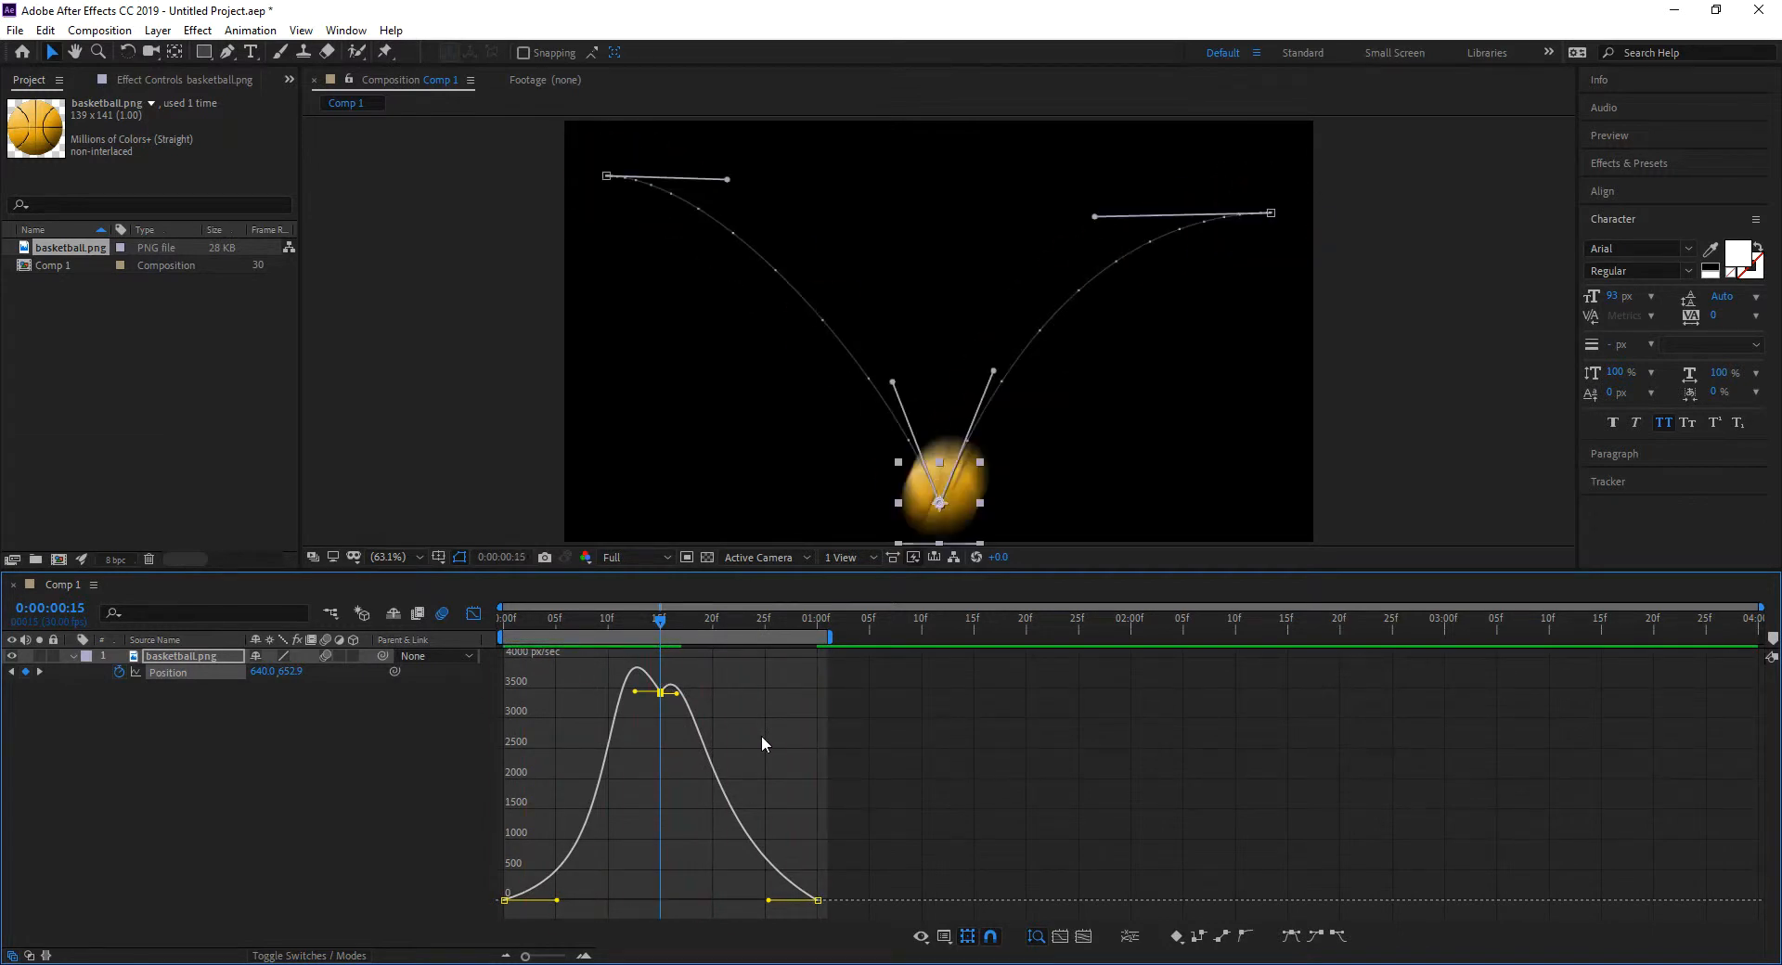
# - Slightly shorten the first keyframe's outgoing speed handle to soften the peak of the fall, and preview the bounce
pyautogui.moveTo(557, 900); pyautogui.dragTo(551, 900)
pyautogui.moveTo(817, 900); pyautogui.dragTo(768, 897)
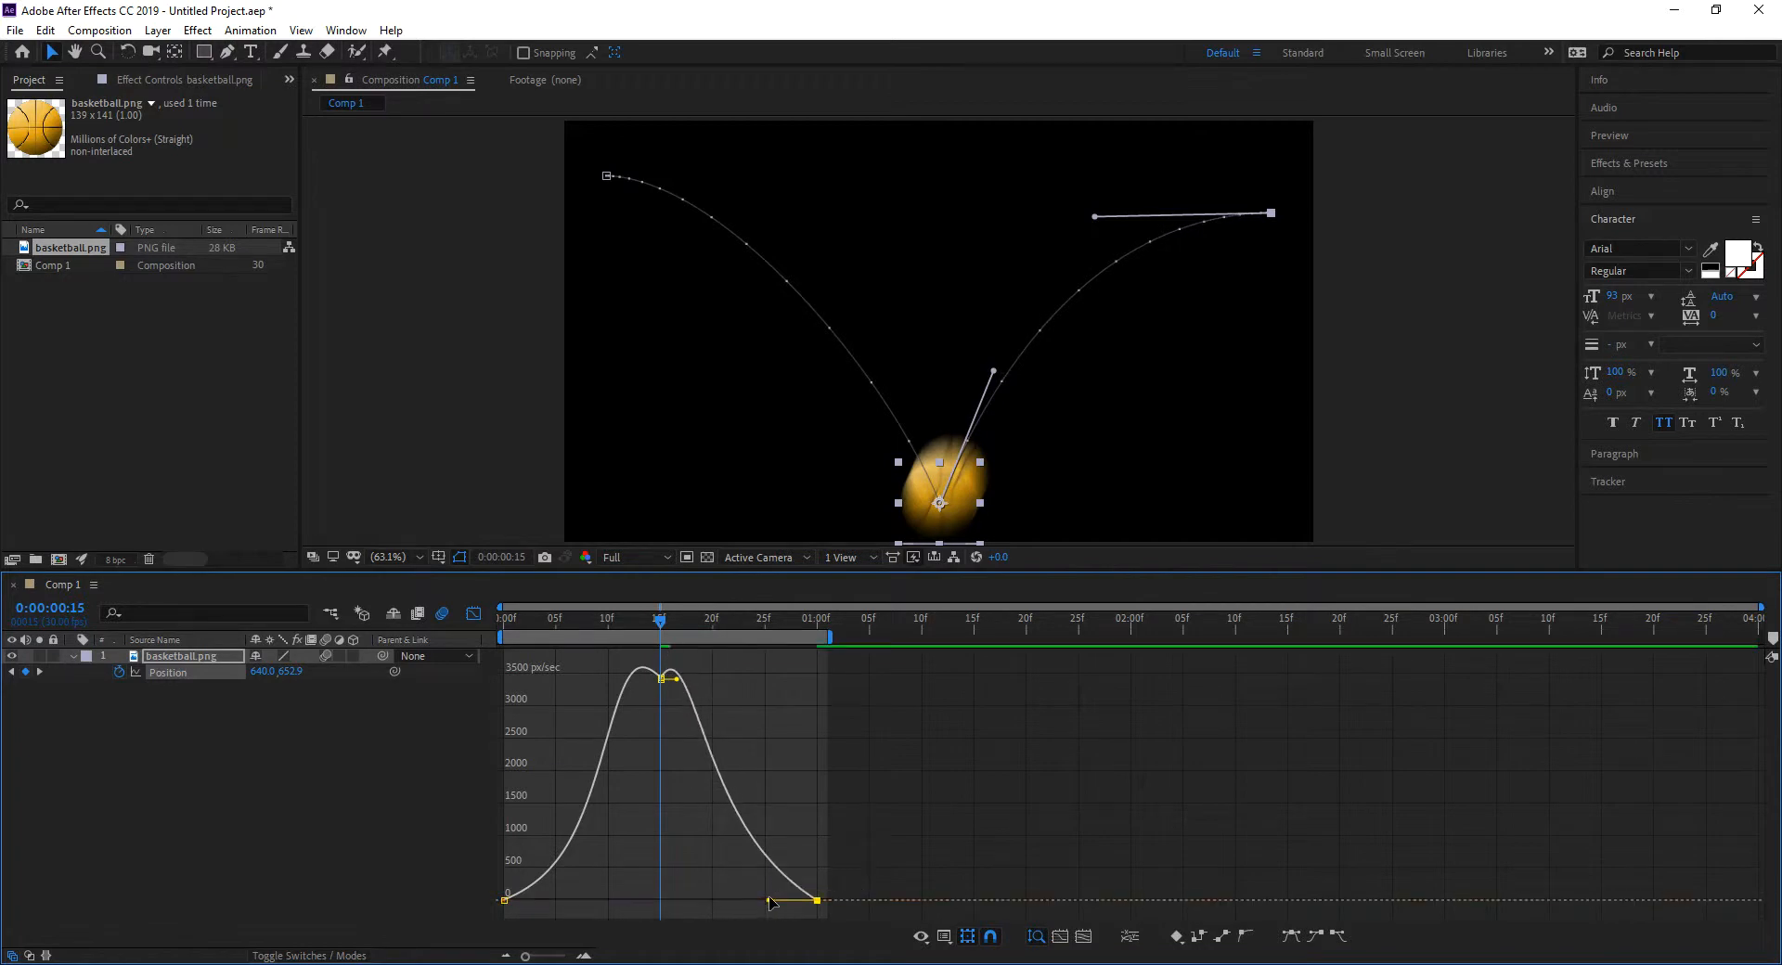
pyautogui.press('space')
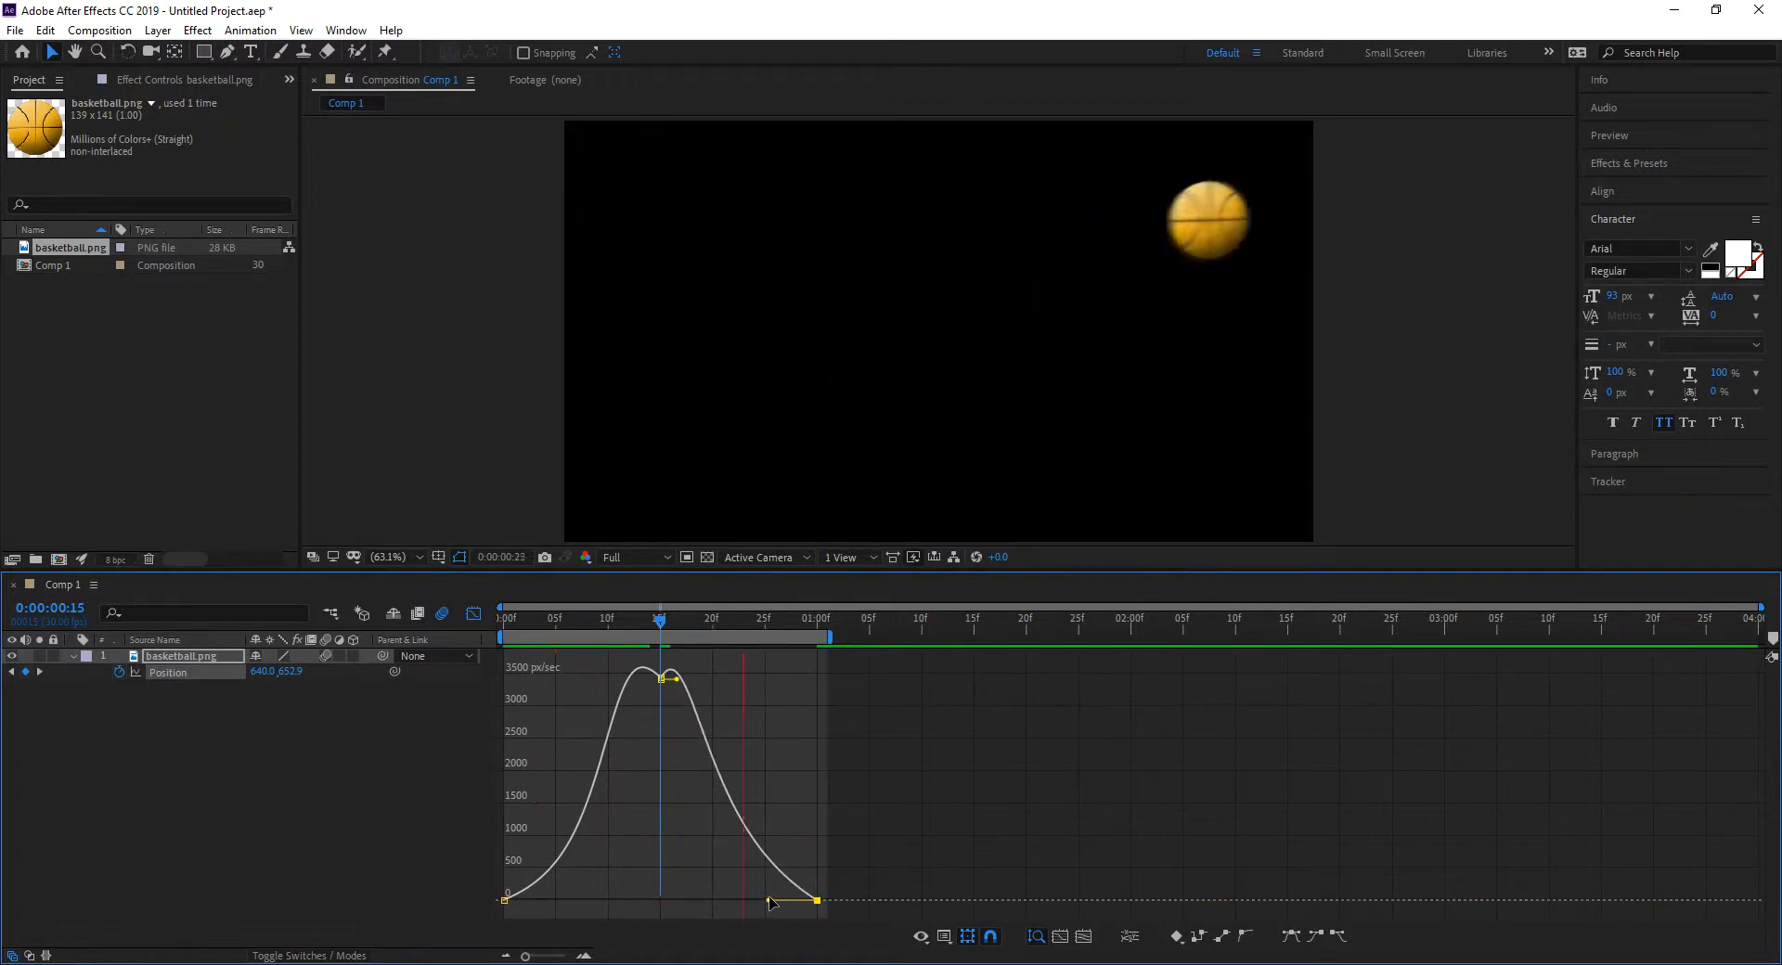
pyautogui.press('space')
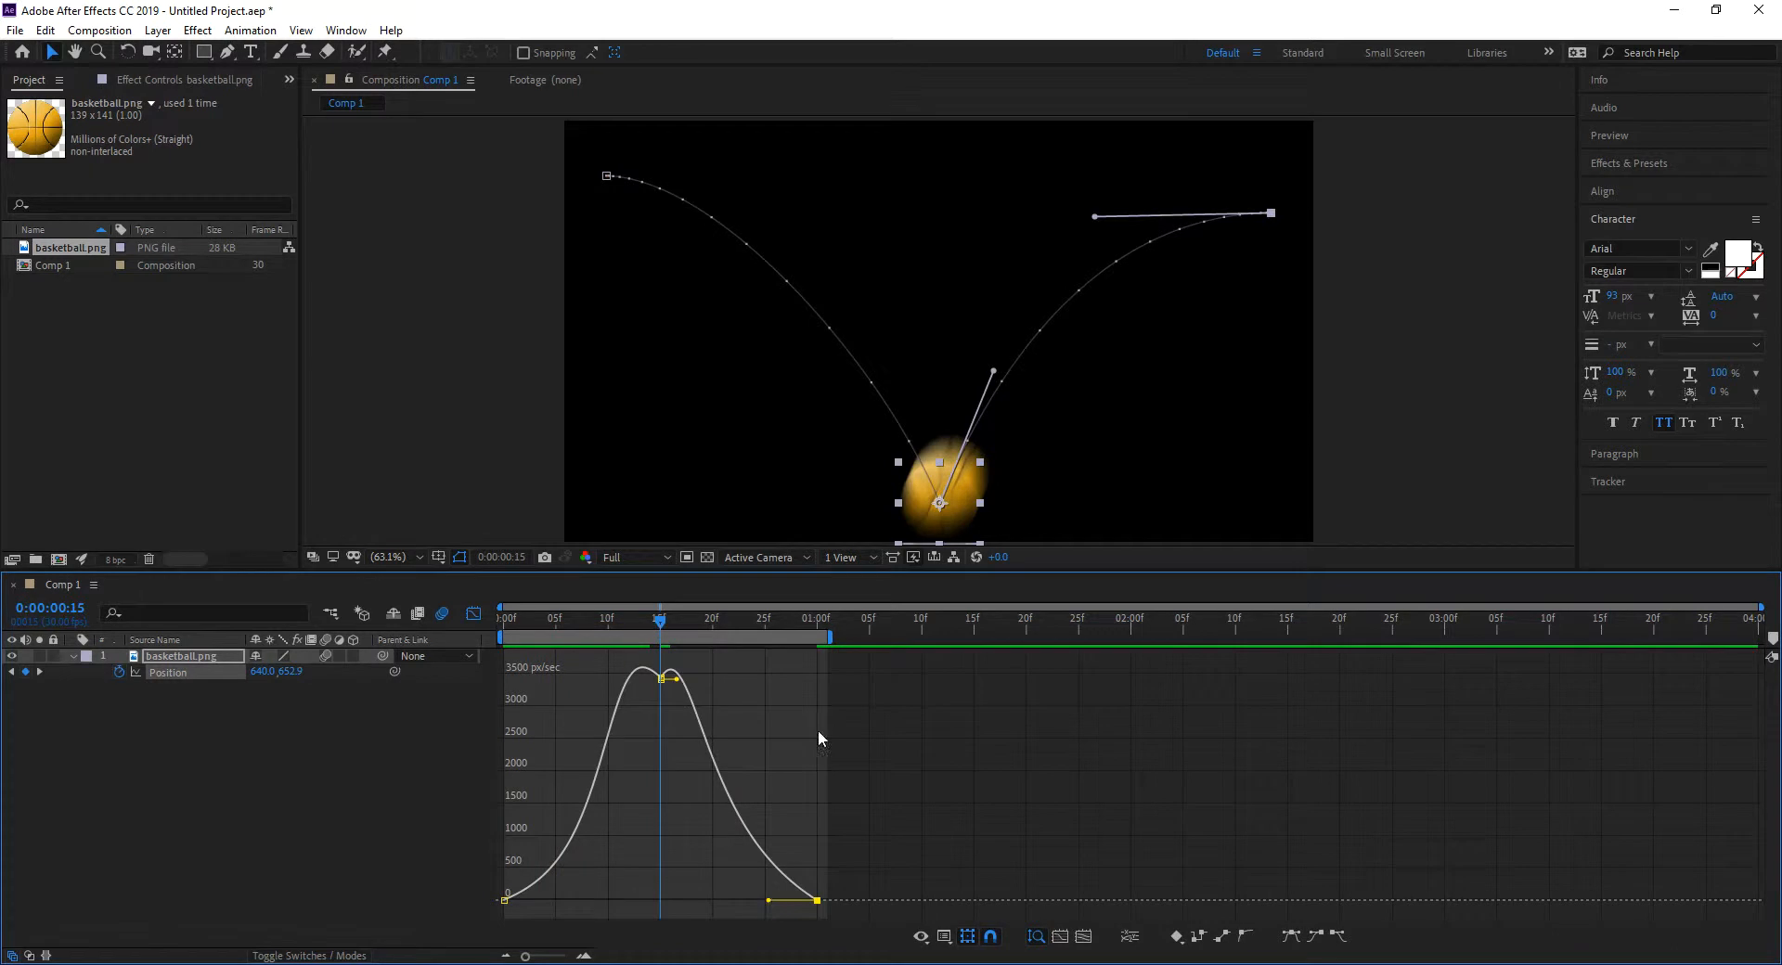
# - Close the speed graph and proportionally stretch all three basketball position keyframes so the last one falls at 0:00:01:15
pyautogui.click(474, 614)
pyautogui.moveTo(847, 714); pyautogui.dragTo(485, 659)
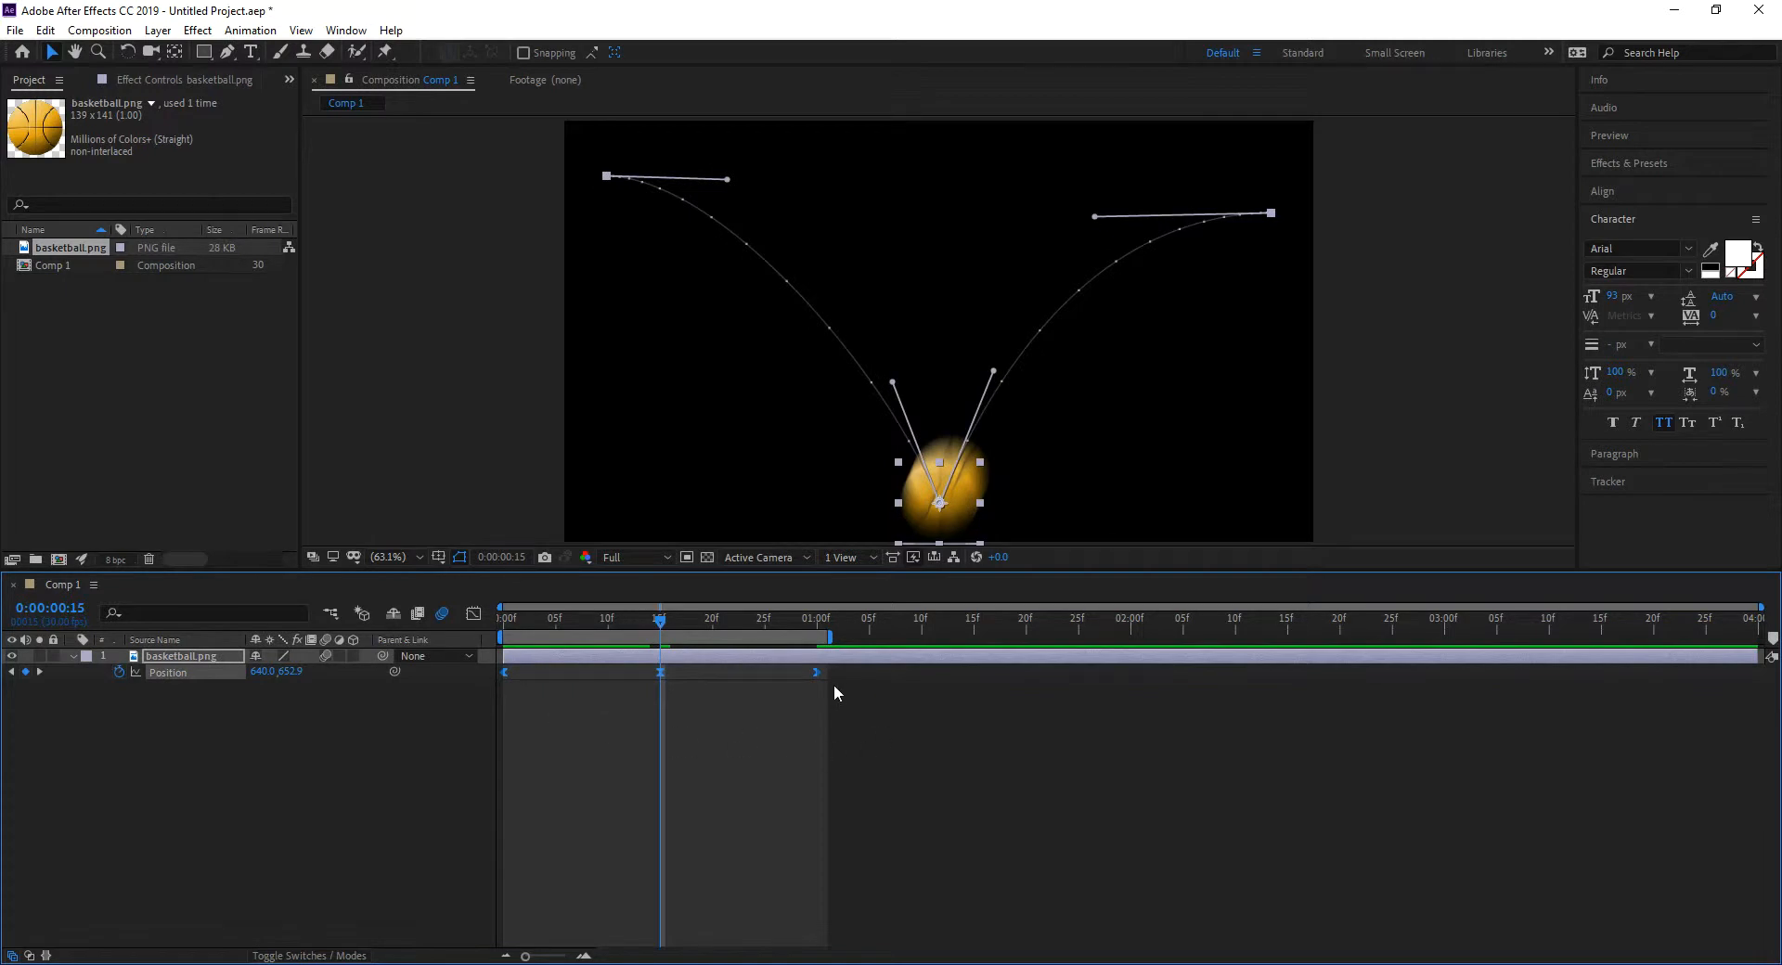
pyautogui.moveTo(838, 698); pyautogui.dragTo(485, 621)
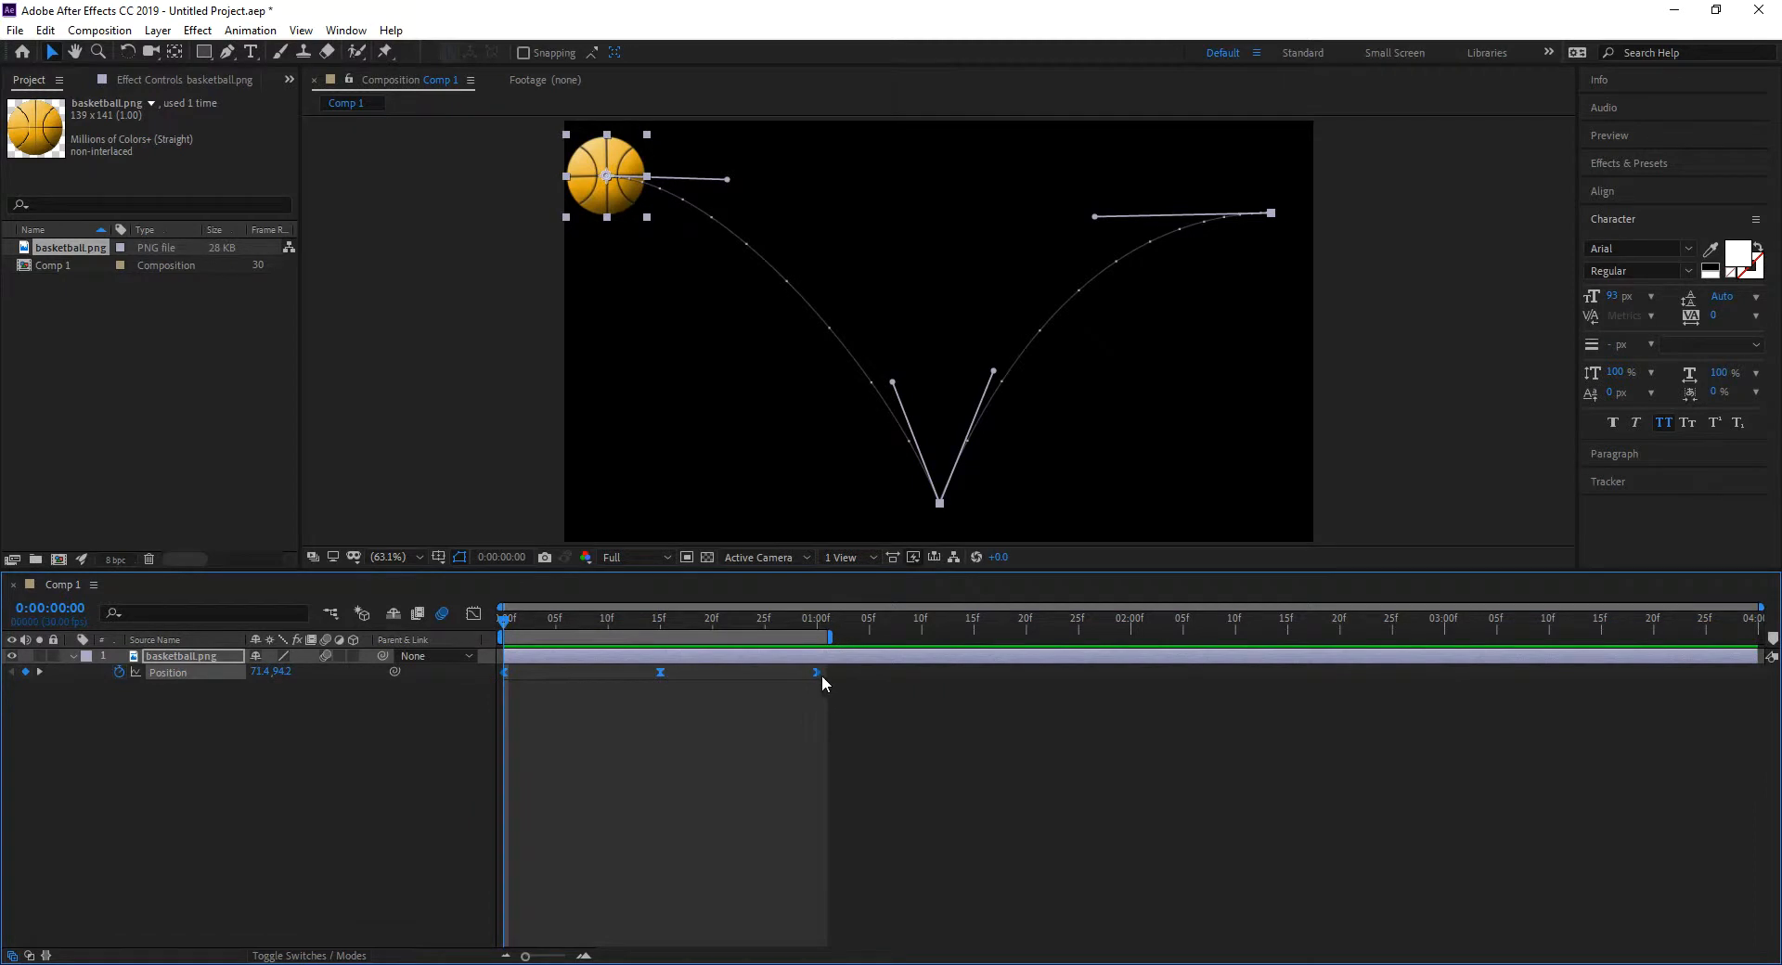
pyautogui.moveTo(821, 680); pyautogui.dragTo(965, 689)
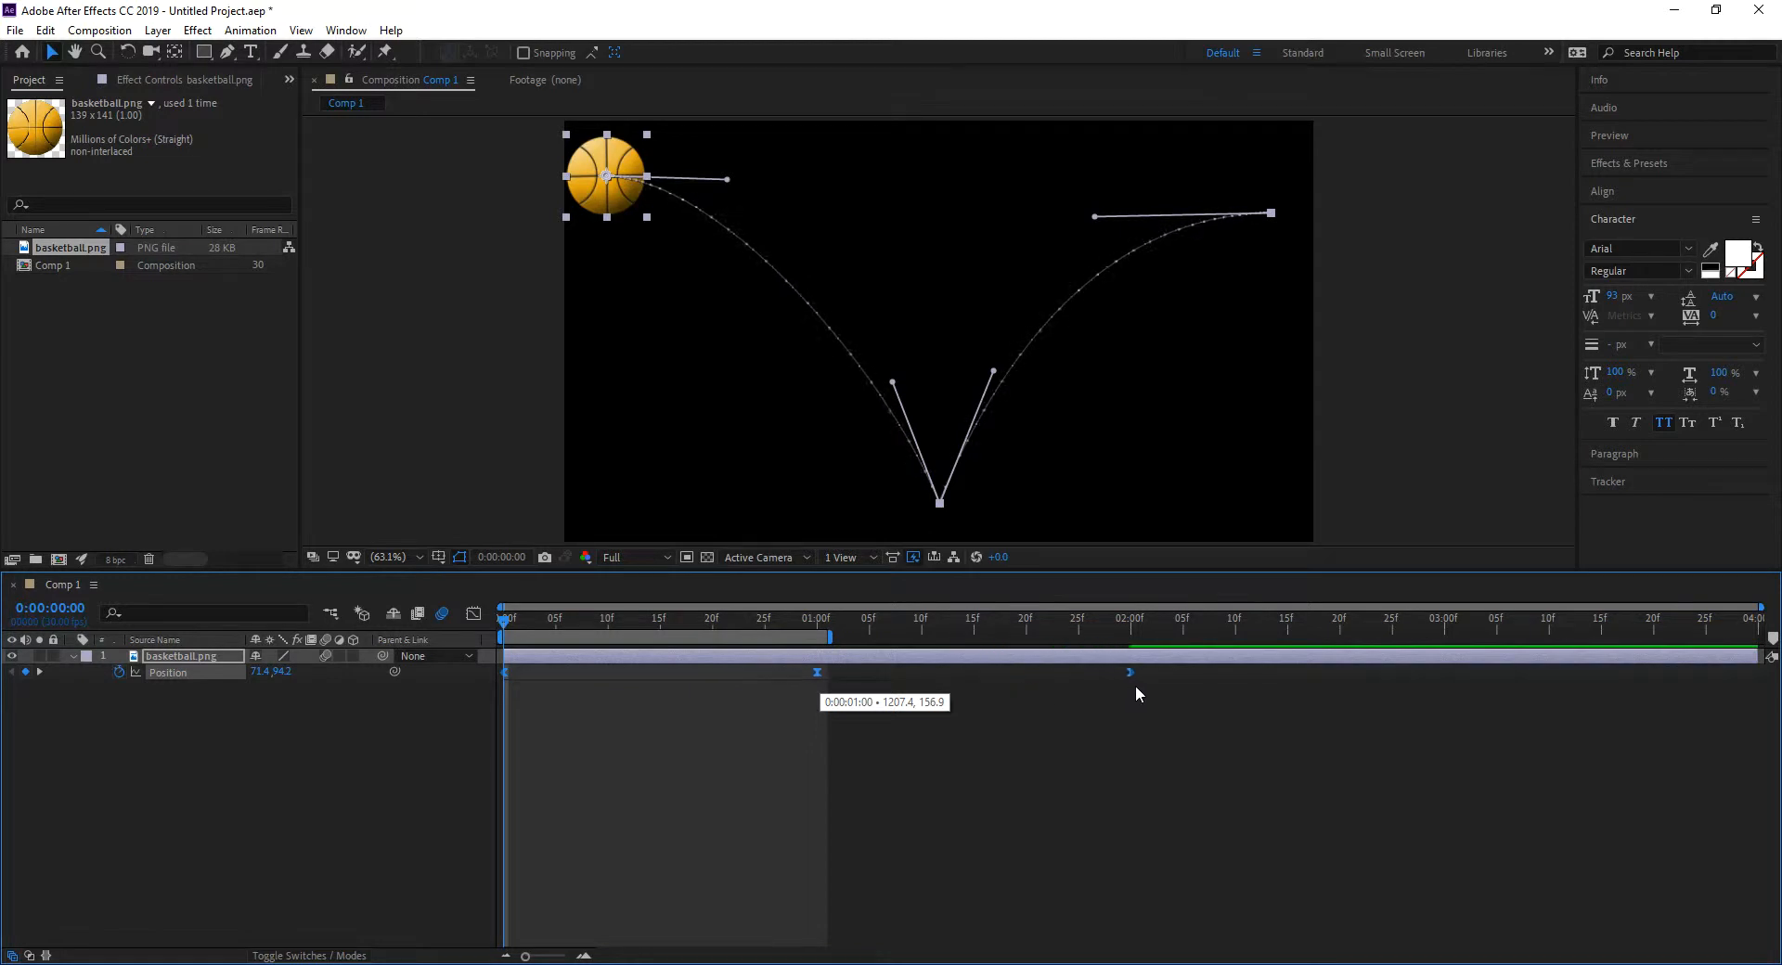
pyautogui.moveTo(1129, 672); pyautogui.dragTo(973, 678)
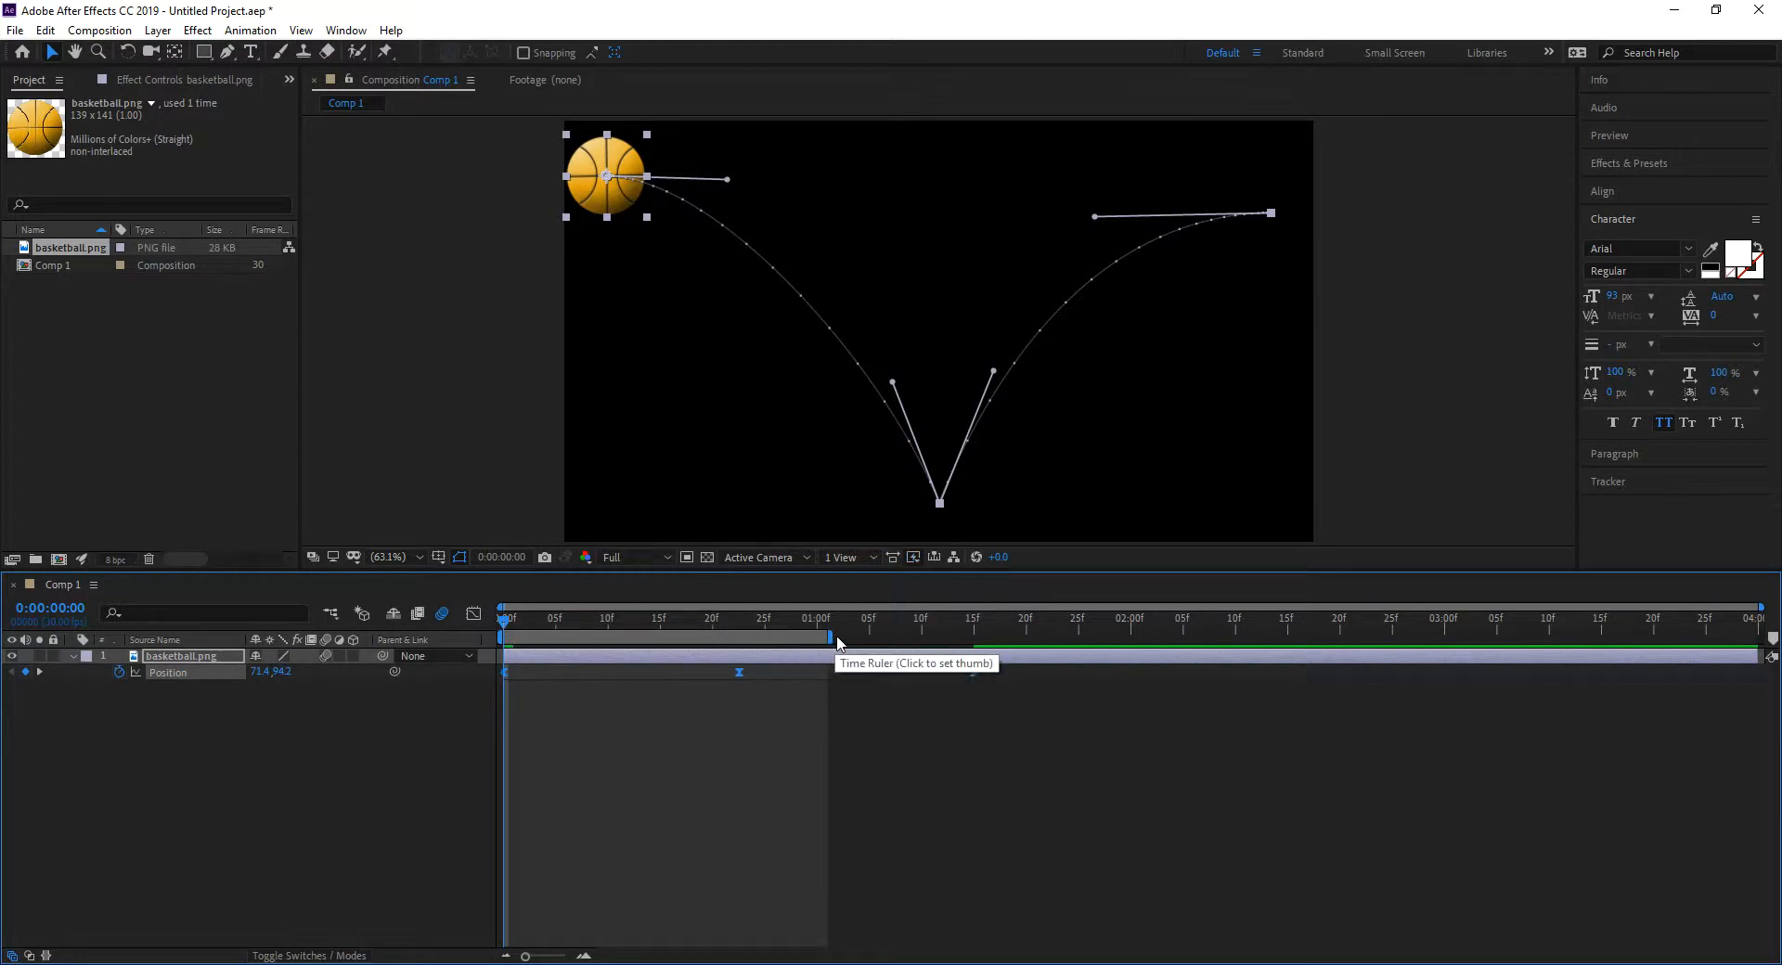
# - Extend the work area's end to about 0:00:01:15 and preview the slowed-down bounce
pyautogui.moveTo(829, 637); pyautogui.dragTo(977, 640)
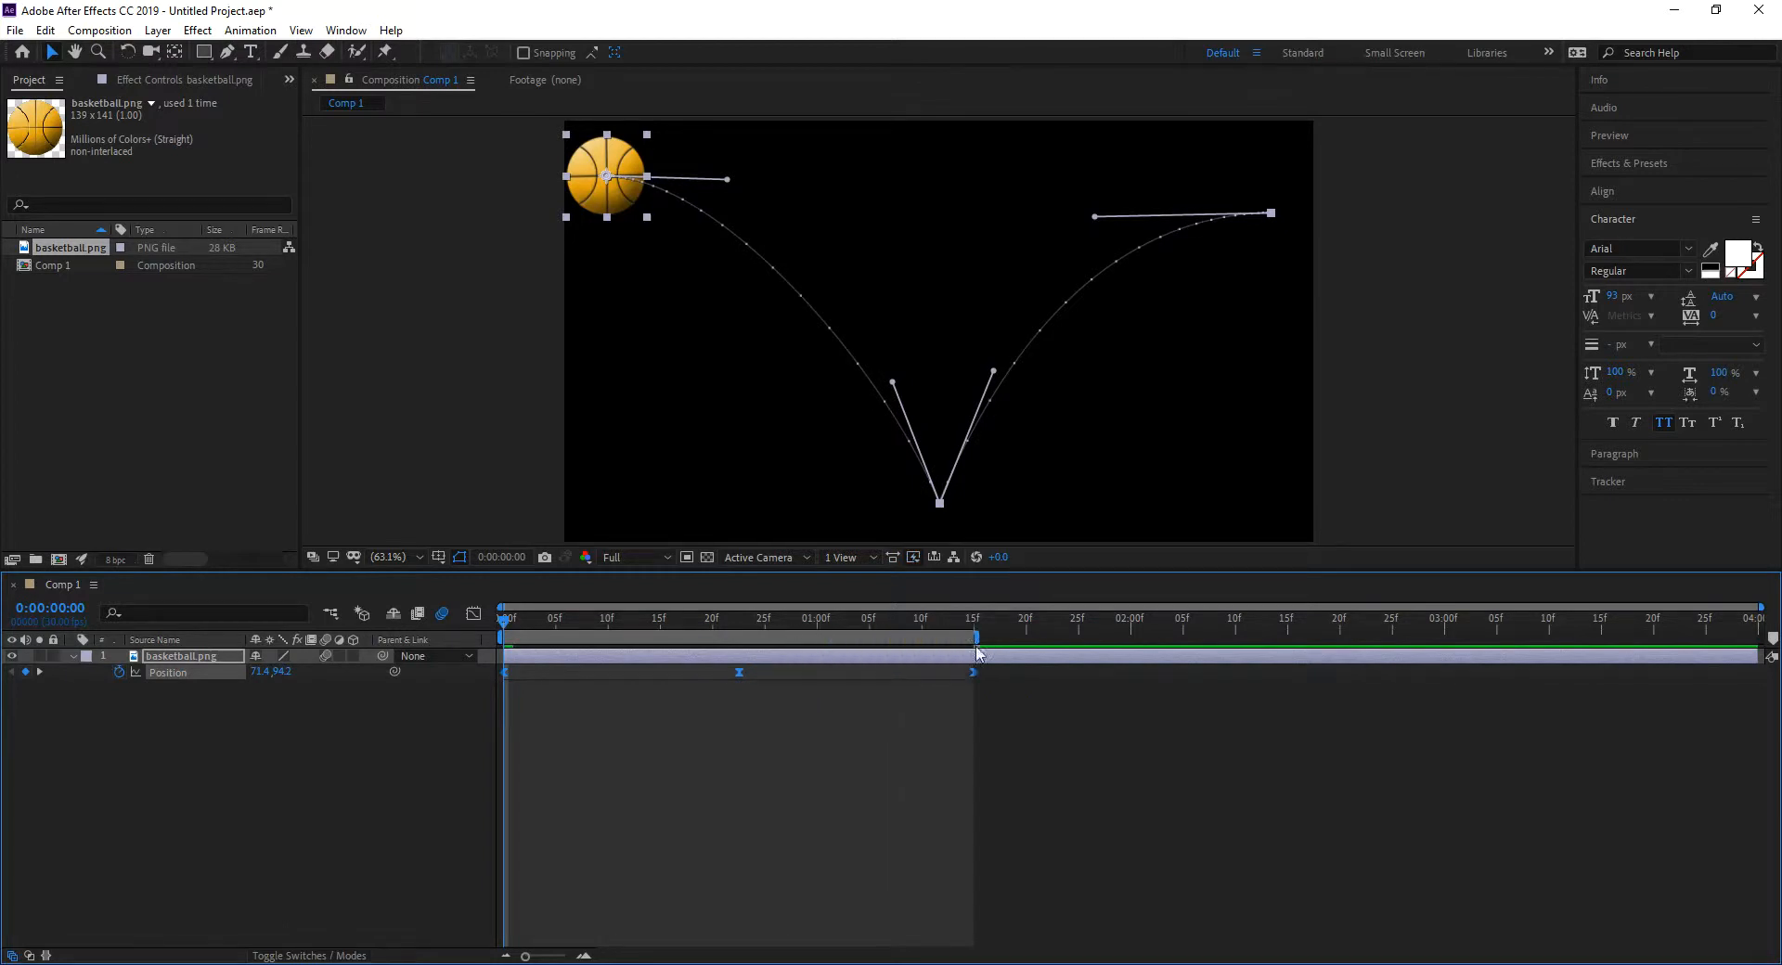
pyautogui.press('space')
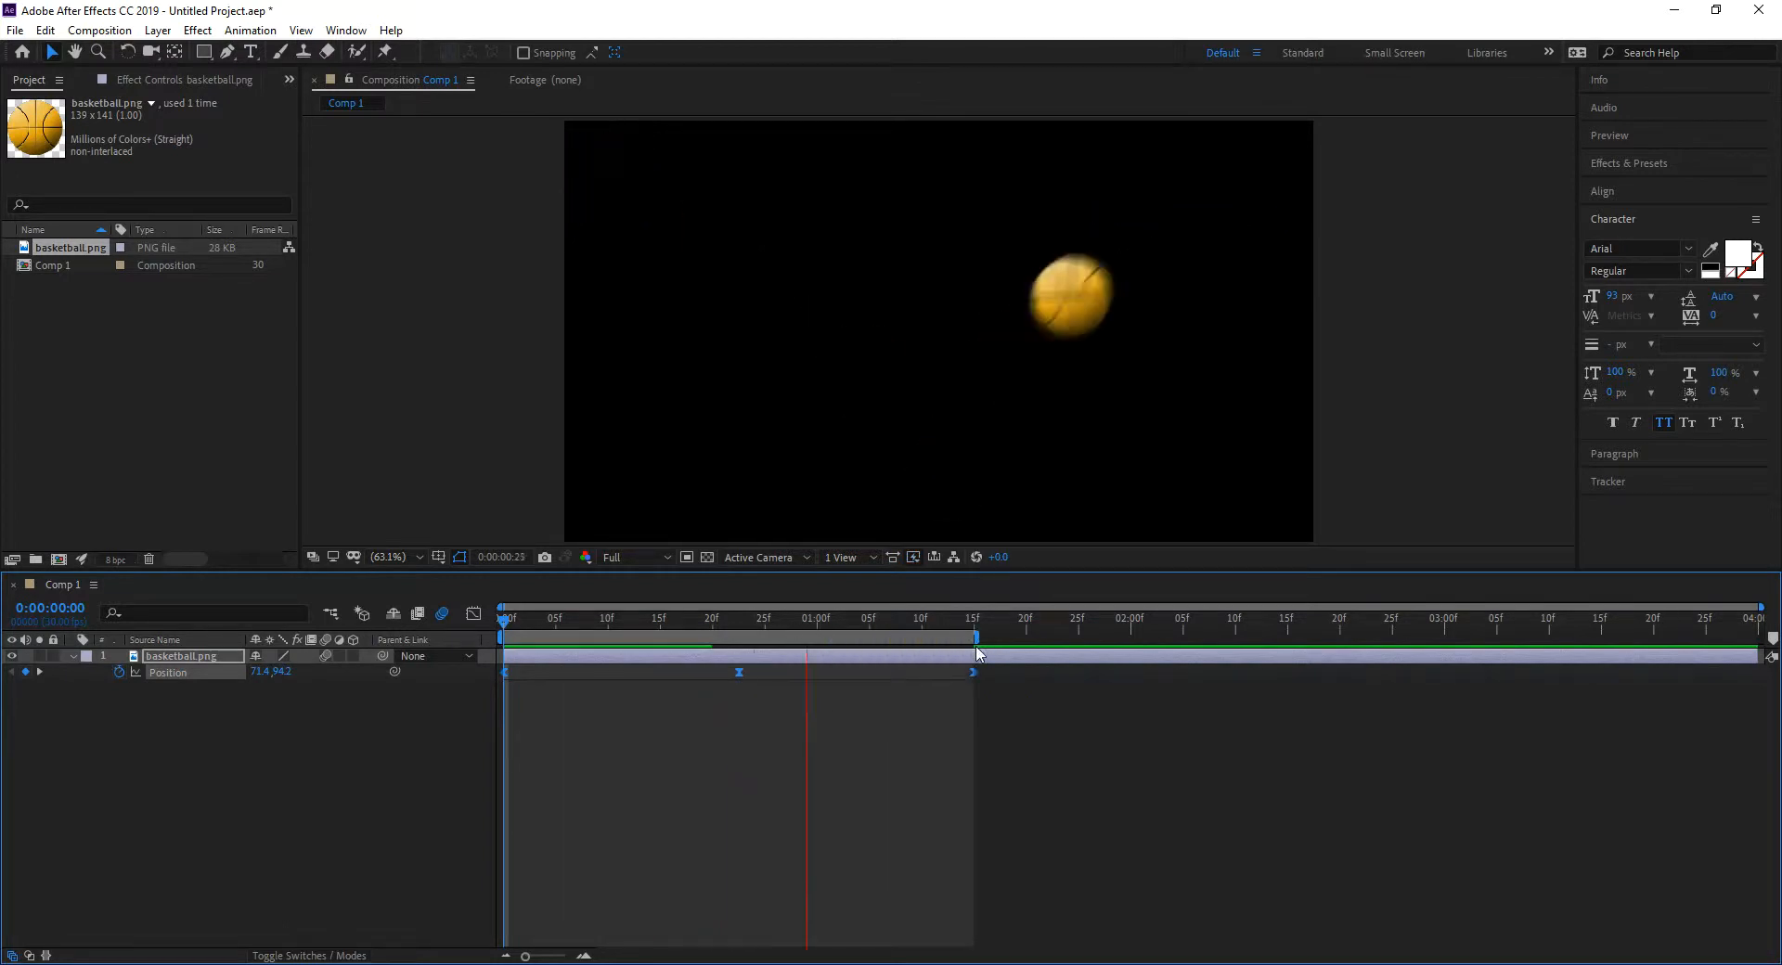